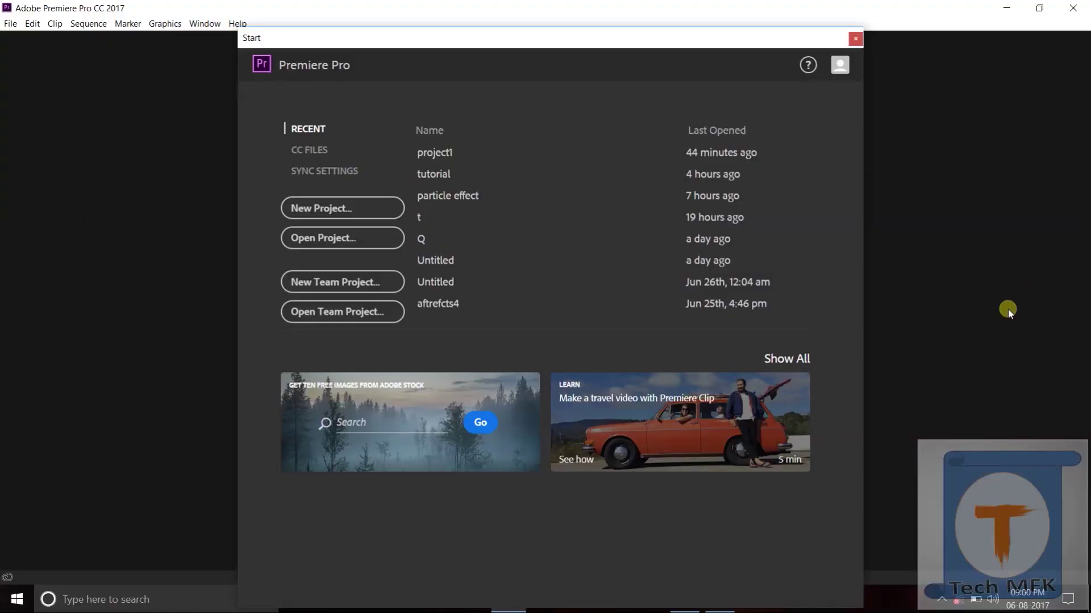
- Create a new project named "text" in the premiere propjects folder, keeping the default settings
{"action": "left_click", "coordinate": [364, 209]}
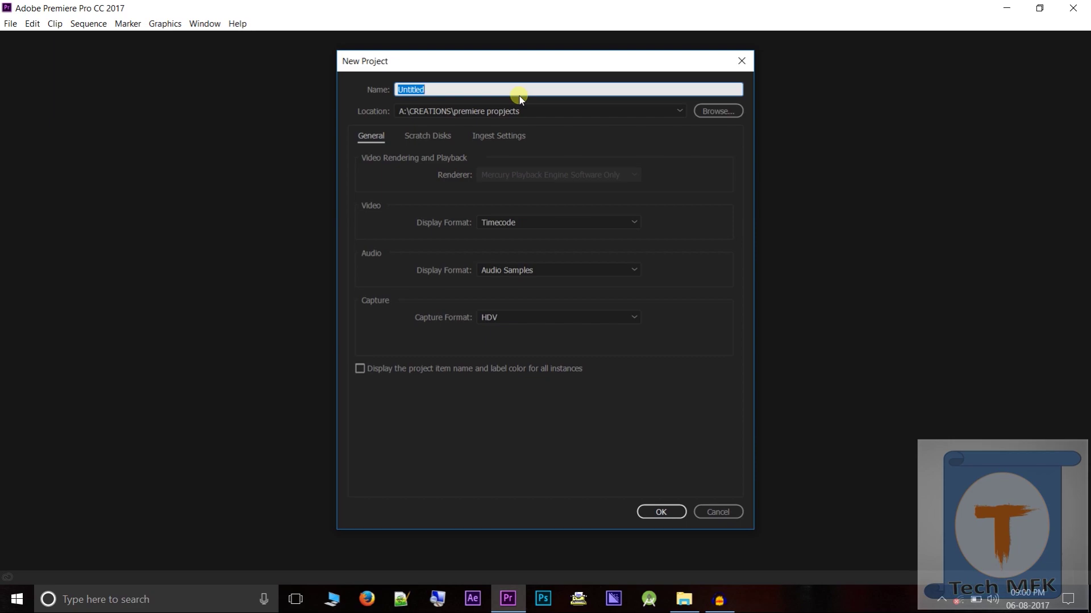
{"action": "key", "text": "BackSpace"}
{"action": "type", "text": "text"}
{"action": "left_click", "coordinate": [642, 513]}
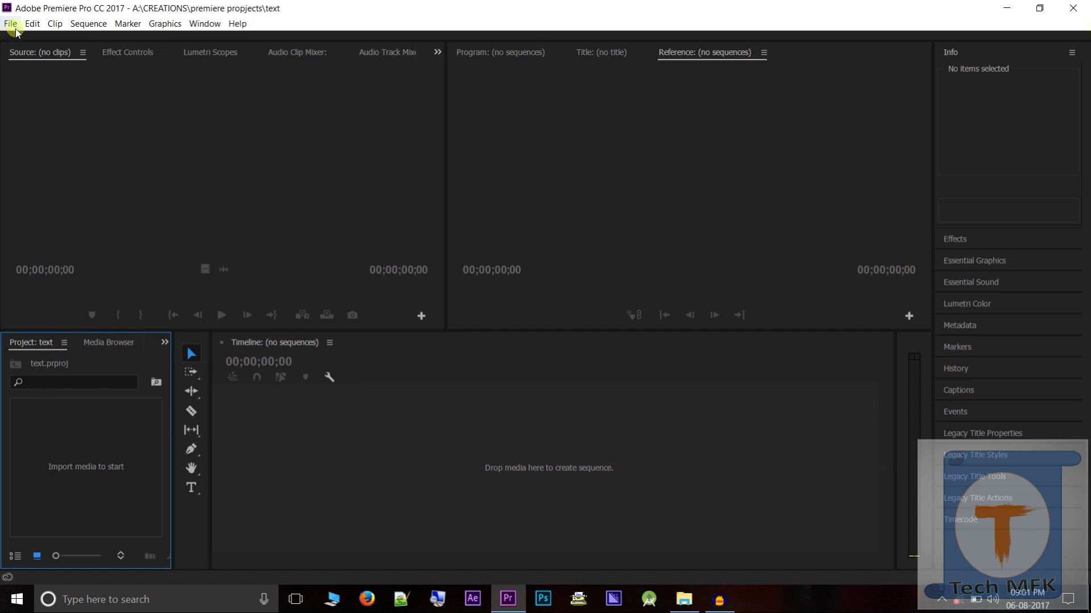
{"action": "right_click", "coordinate": [57, 424]}
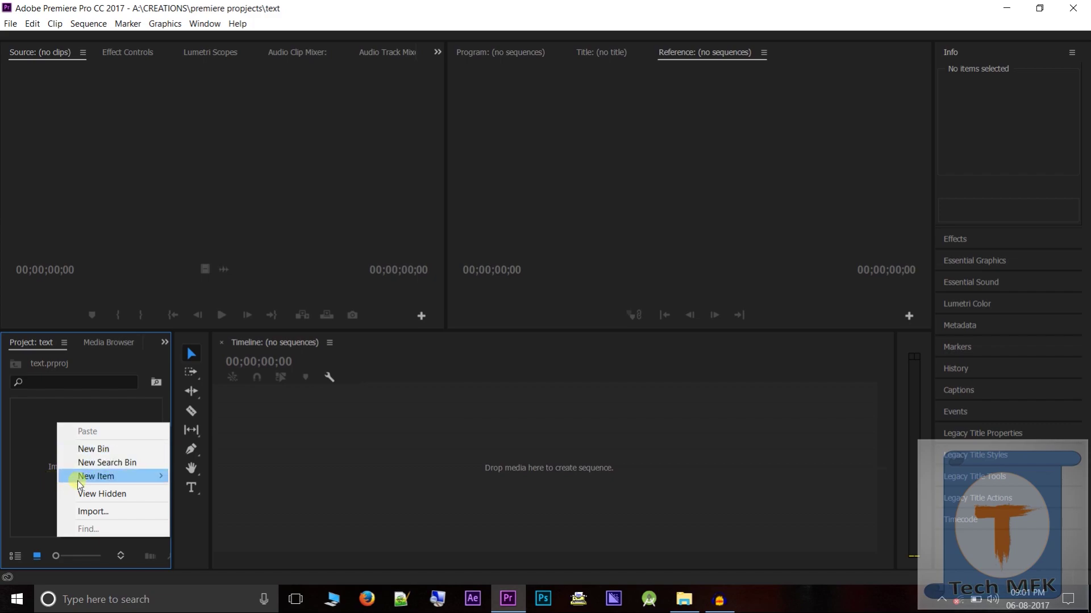
{"action": "left_click", "coordinate": [45, 450]}
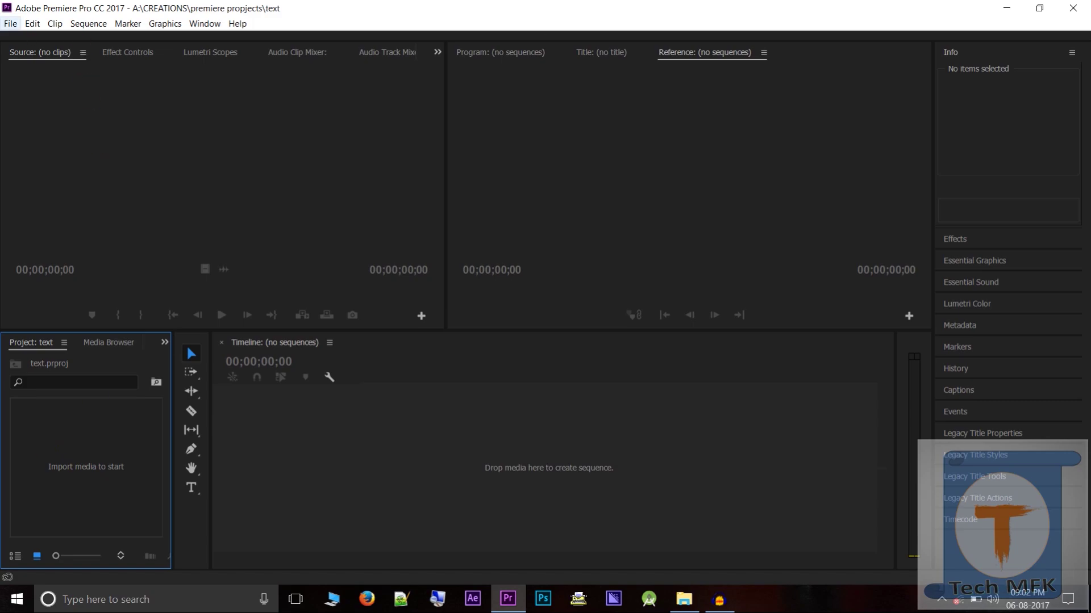
{"action": "left_click", "coordinate": [88, 24]}
{"action": "left_click", "coordinate": [33, 108]}
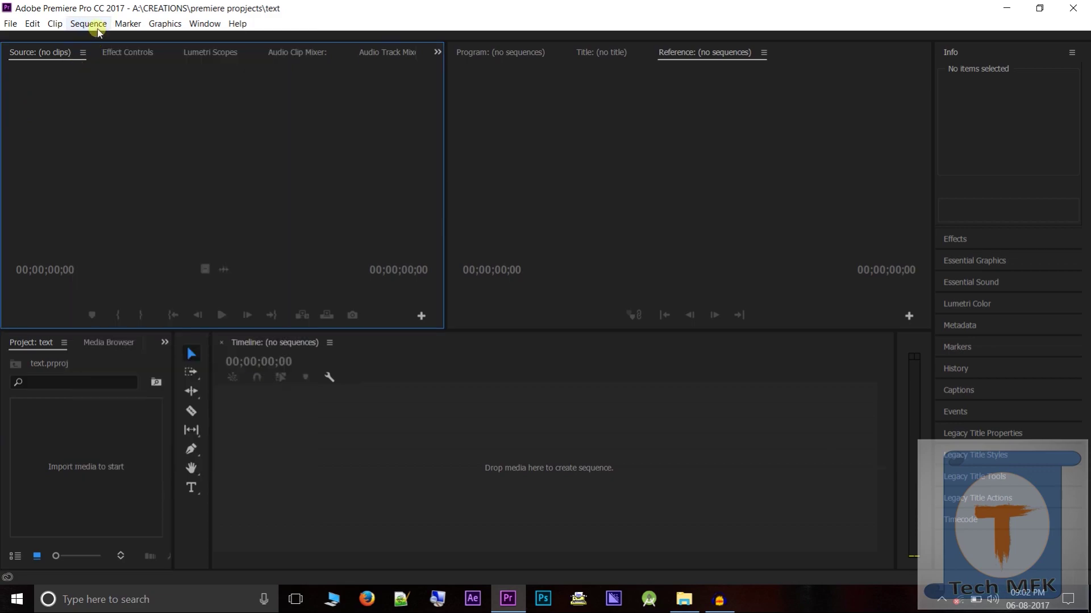
{"action": "left_click", "coordinate": [12, 25]}
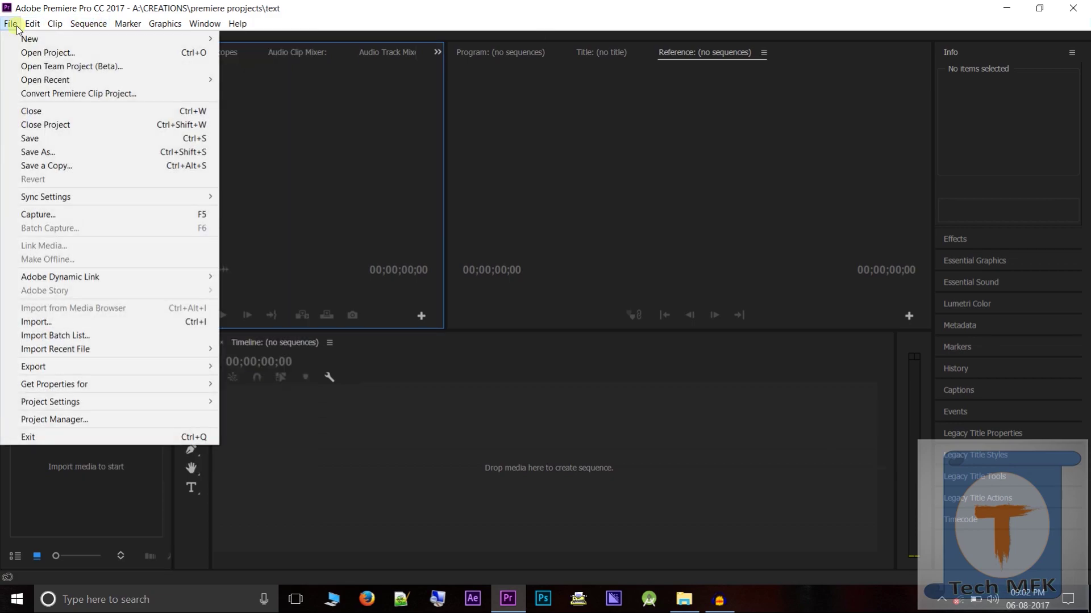
{"action": "mouse_move", "coordinate": [17, 40]}
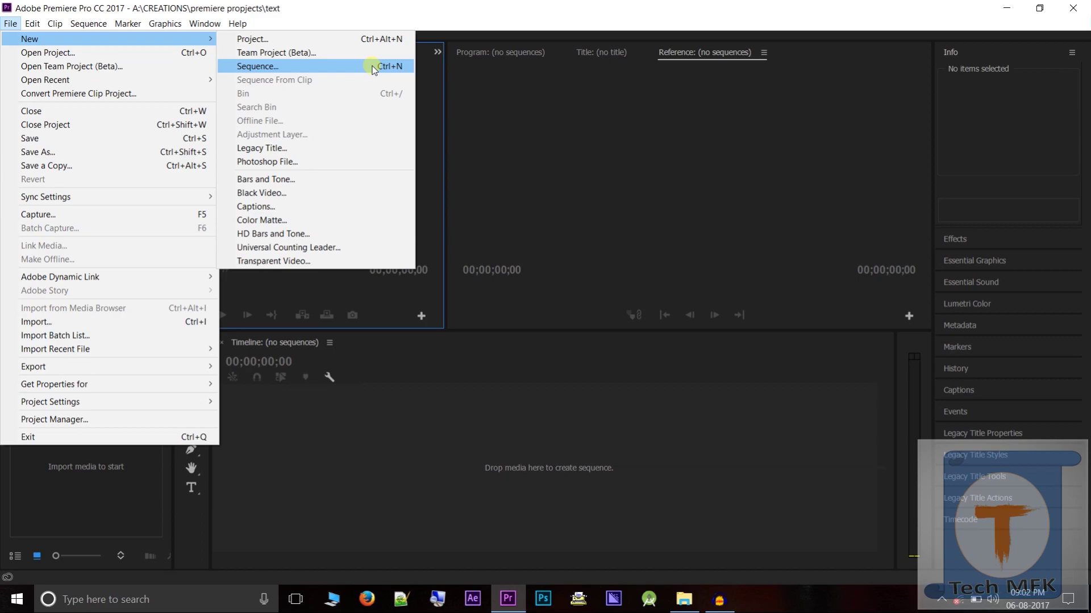
{"action": "left_click", "coordinate": [64, 499]}
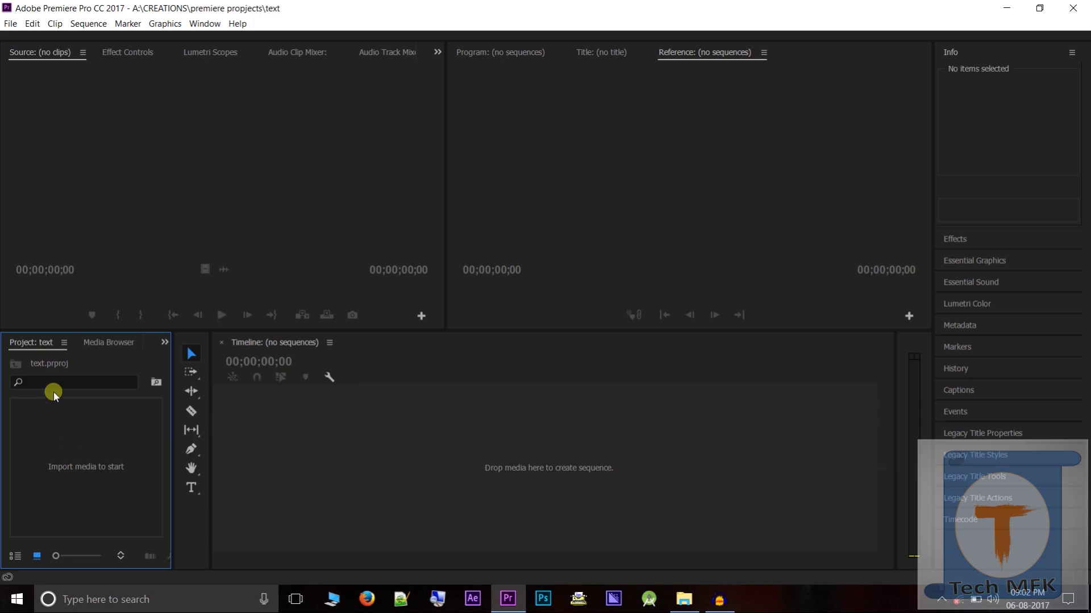
{"action": "right_click", "coordinate": [89, 429]}
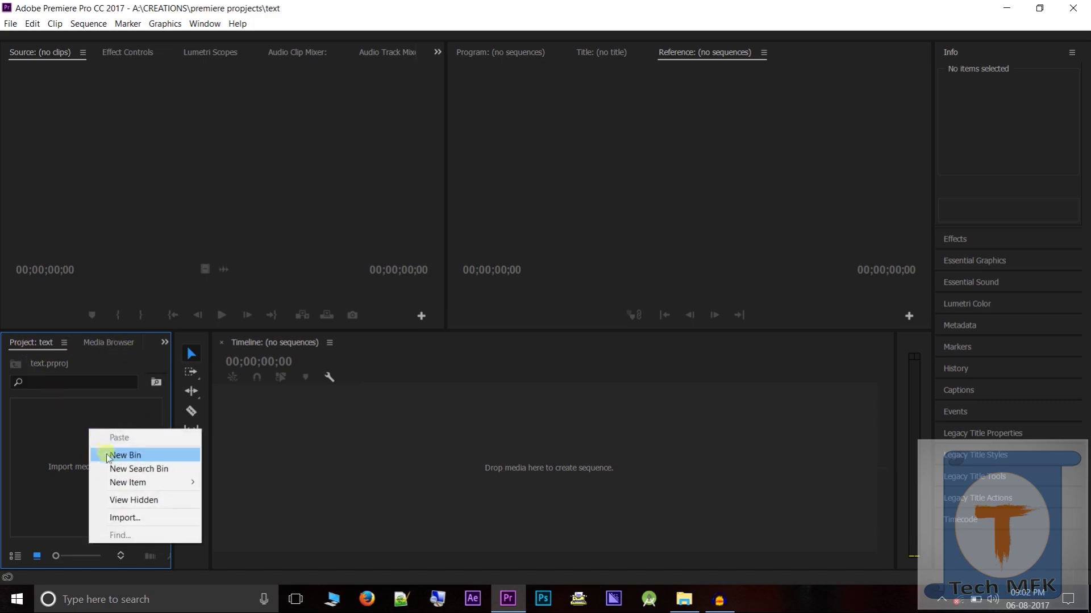
{"action": "mouse_move", "coordinate": [120, 482]}
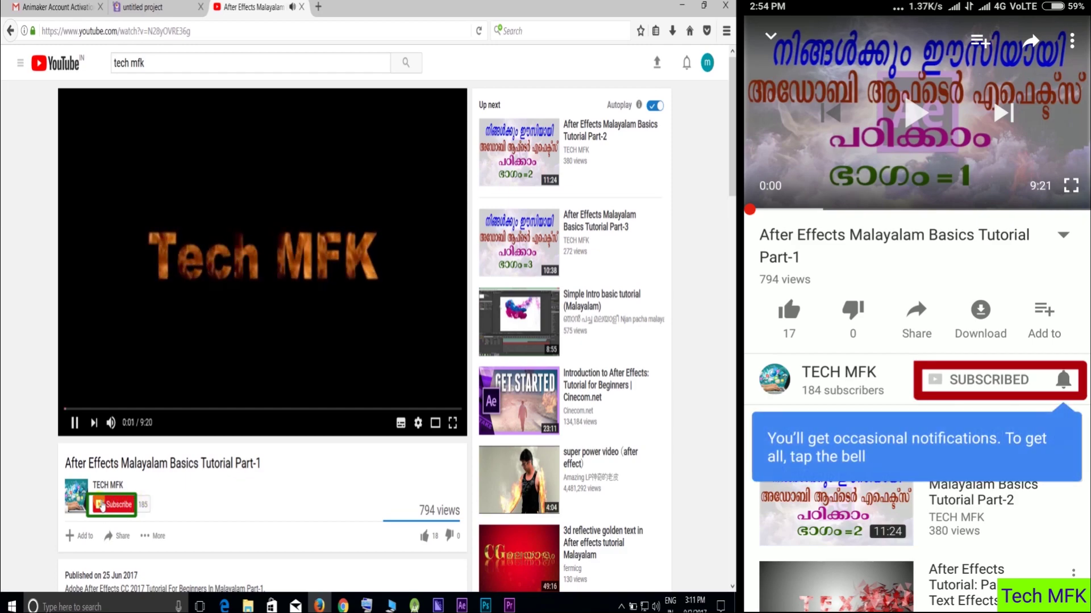
- Subscribe to the TECH MFK channel on YouTube and turn on all notifications for it
{"action": "left_click", "coordinate": [114, 505]}
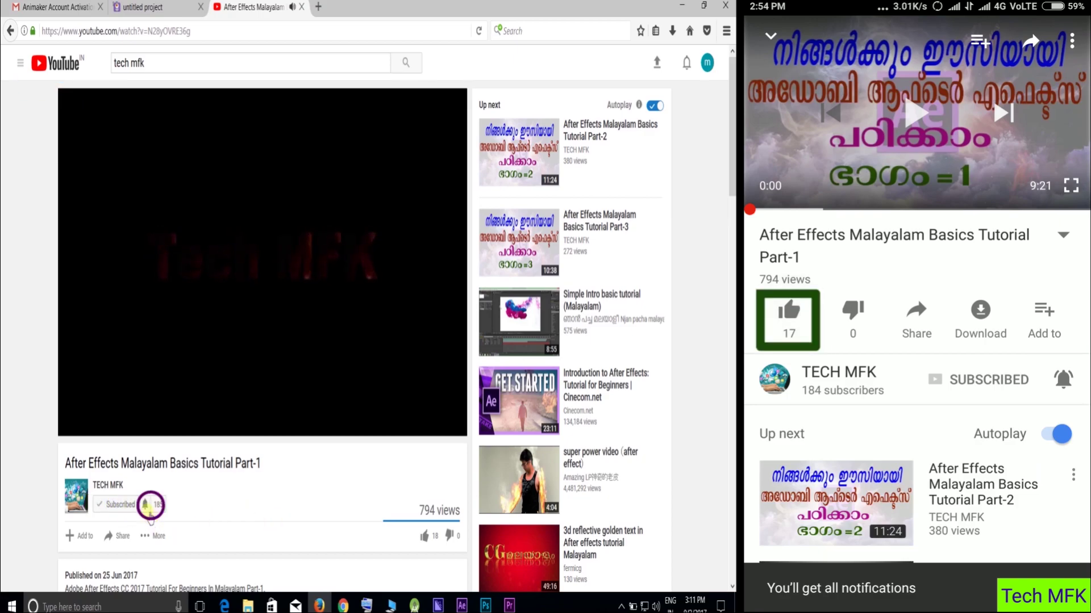
{"action": "left_click", "coordinate": [149, 506]}
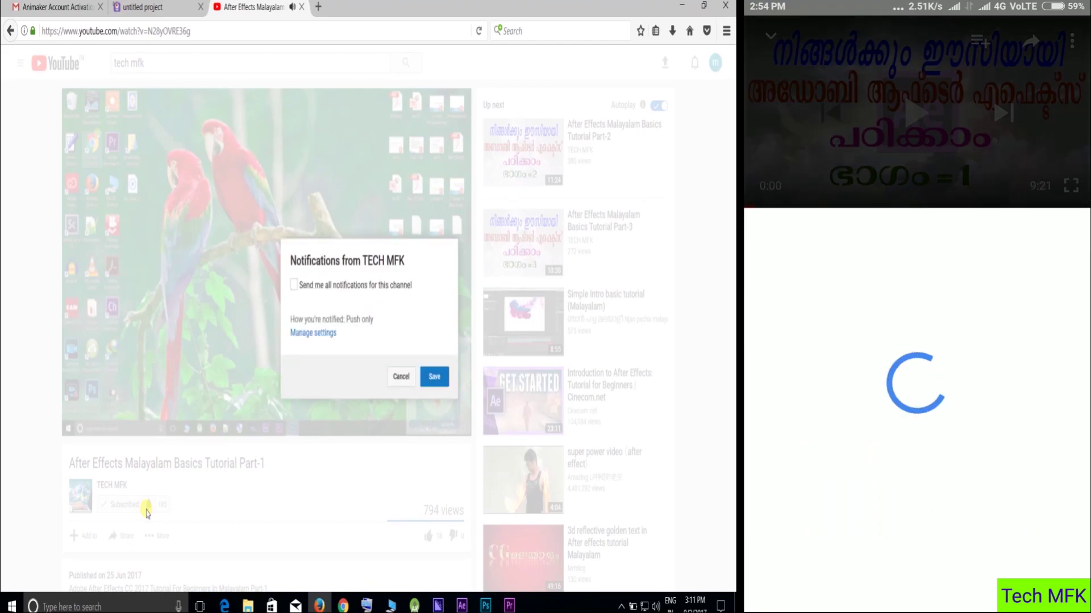
{"action": "left_click", "coordinate": [293, 284]}
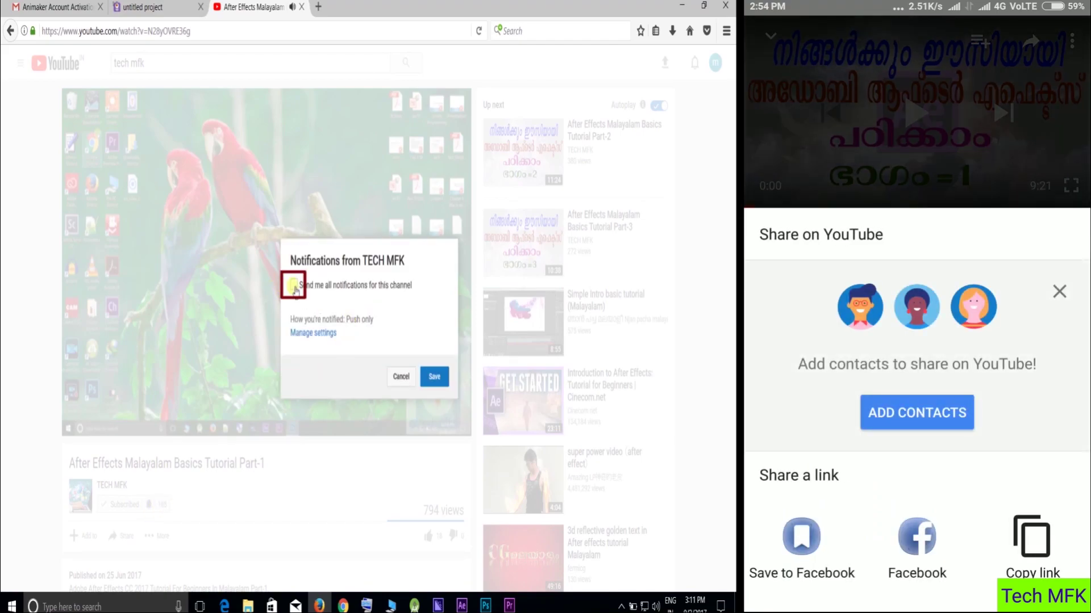
{"action": "left_click", "coordinate": [434, 376]}
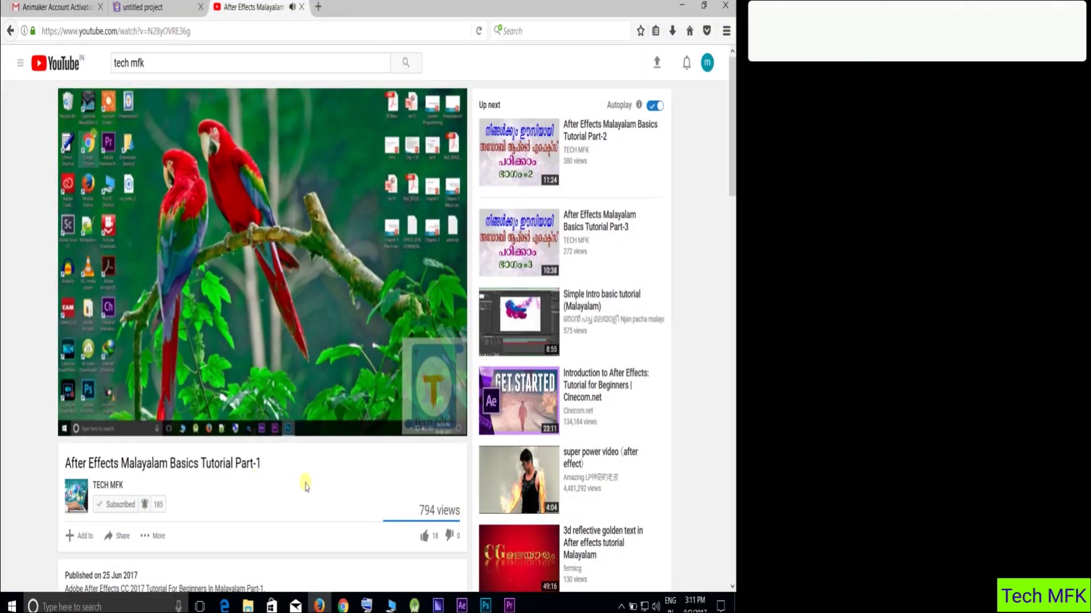
- Like the After Effects Malayalam Basics Tutorial Part-1 video
{"action": "scroll", "coordinate": [314, 480], "scroll_direction": "down", "scroll_amount": 3}
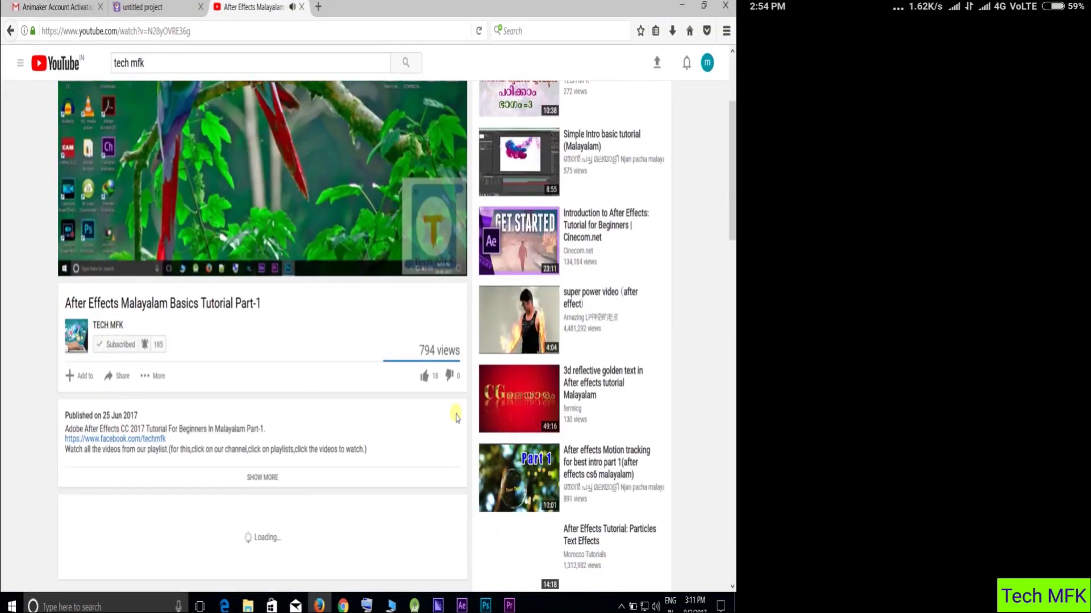
{"action": "left_click", "coordinate": [424, 379]}
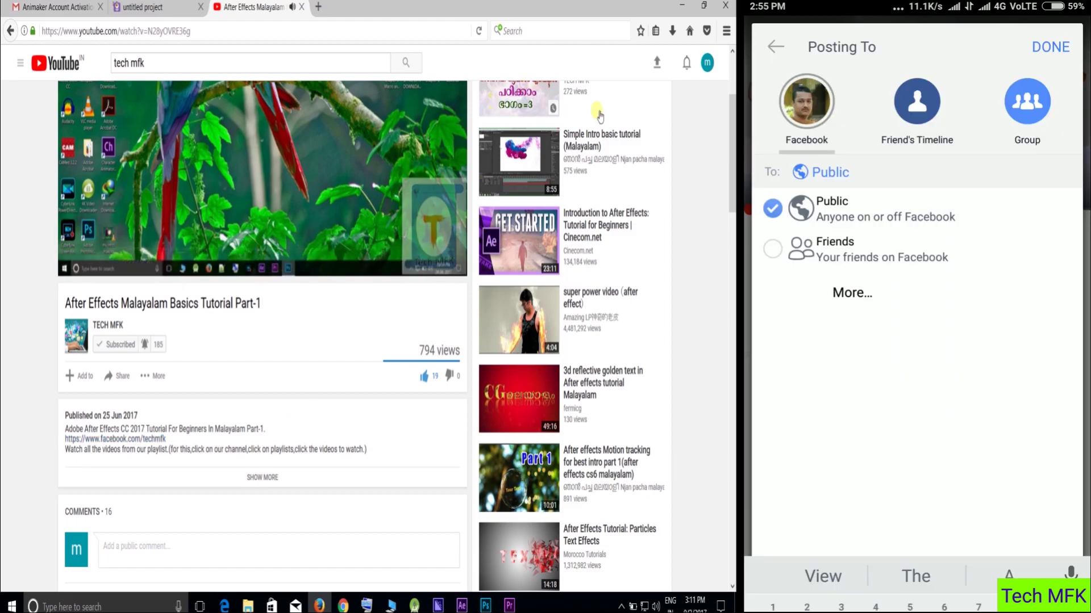
{"action": "left_click", "coordinate": [620, 607]}
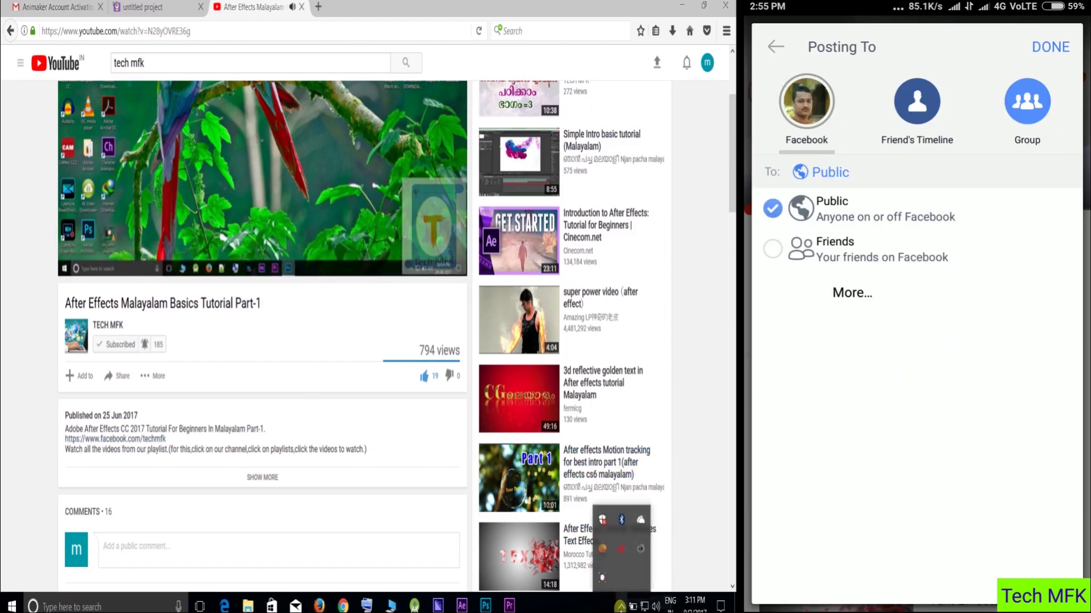
{"action": "left_click", "coordinate": [603, 579]}
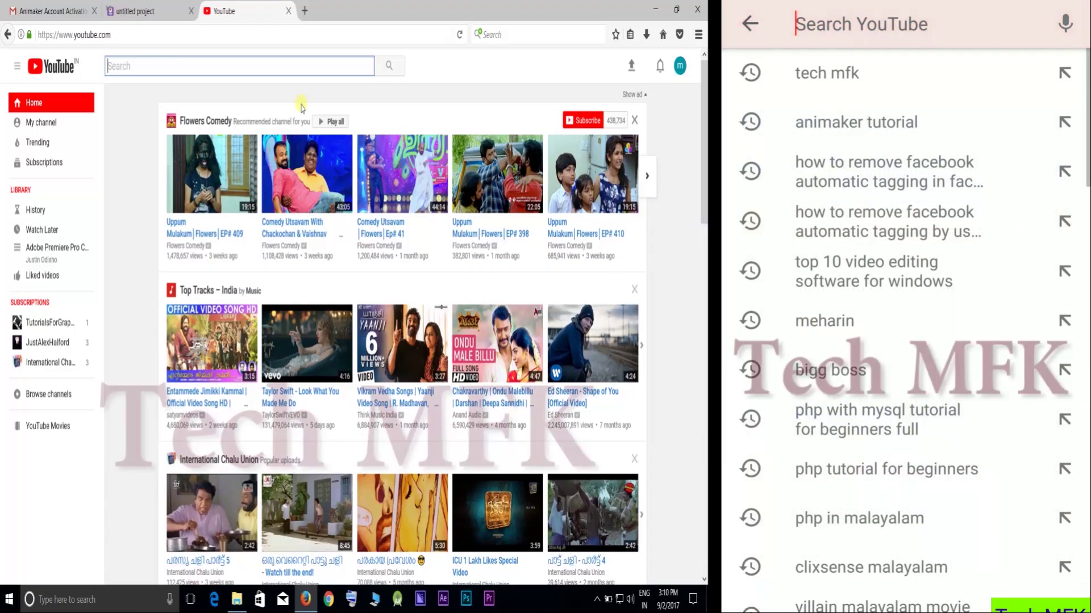
- Search YouTube for "tech mfk" and open the TECH MFK channel
{"action": "type", "text": "te"}
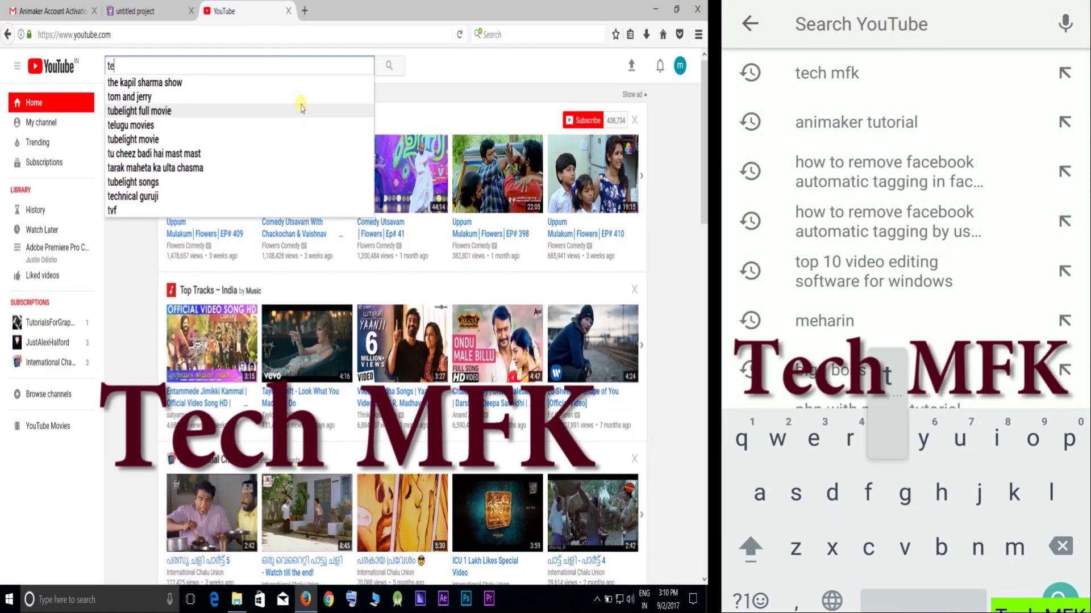
{"action": "type", "text": "ch "}
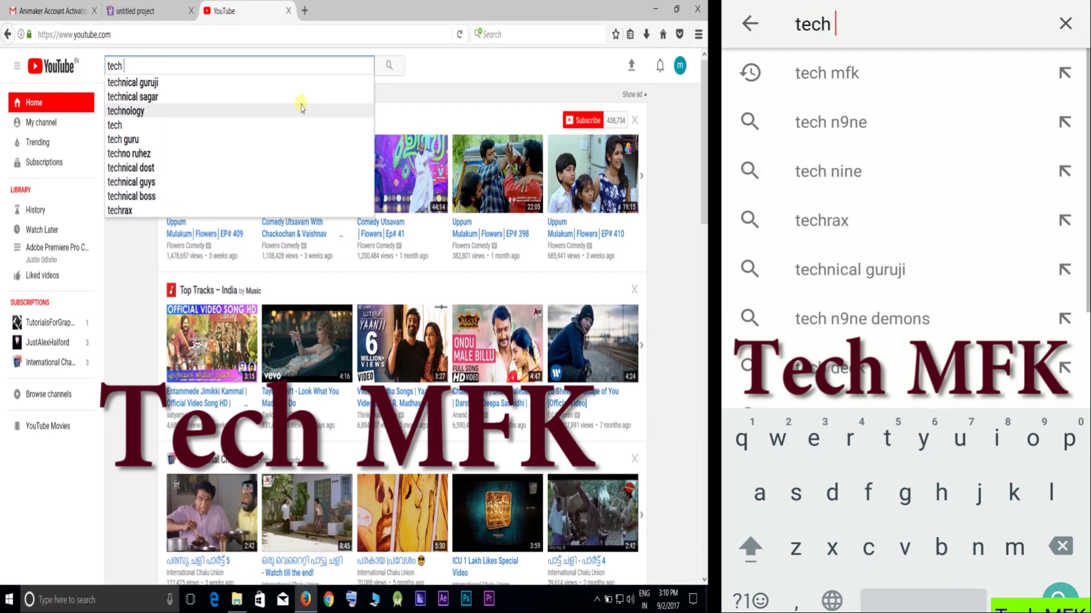
{"action": "type", "text": "mf"}
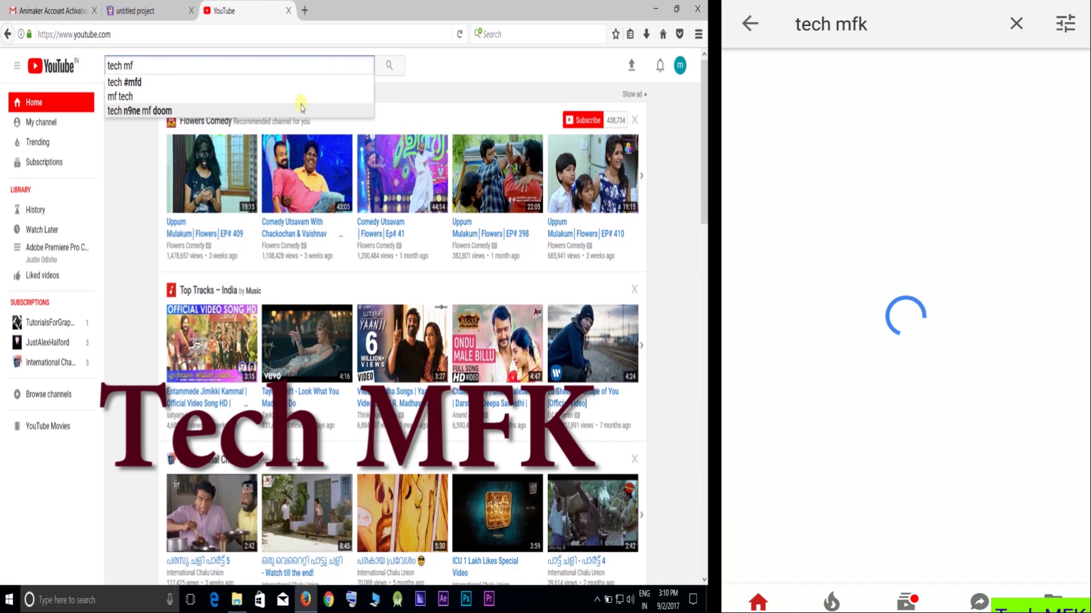
{"action": "type", "text": "k"}
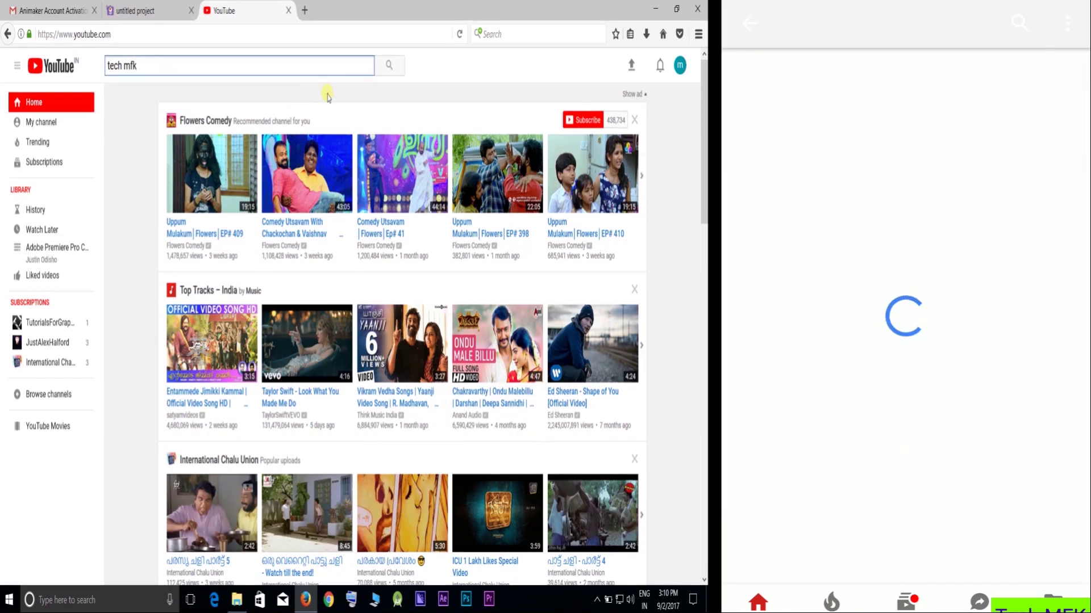
{"action": "left_click", "coordinate": [390, 70]}
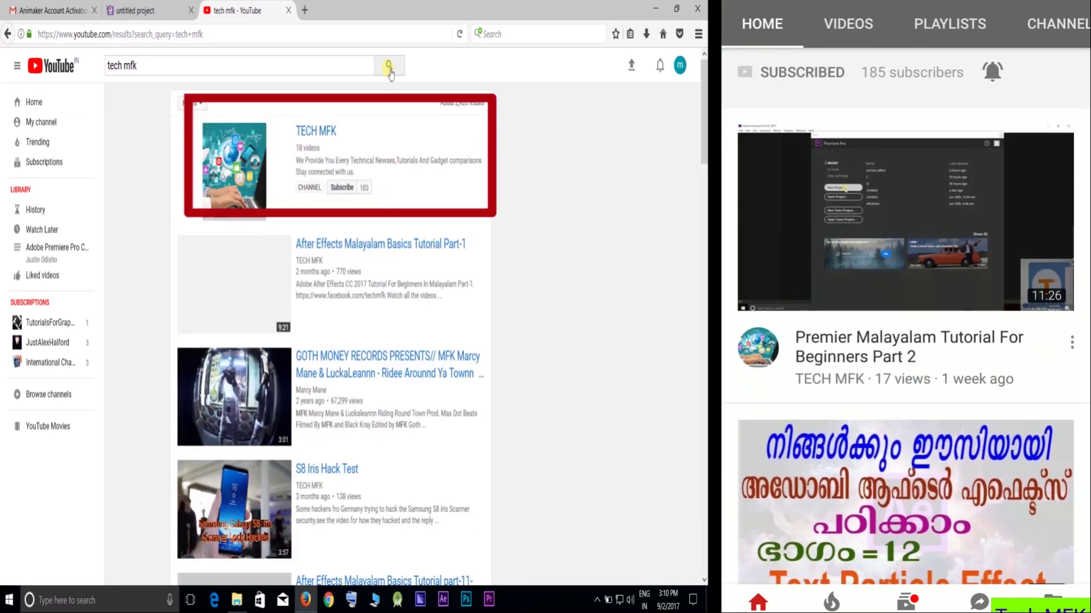
{"action": "left_click", "coordinate": [311, 132]}
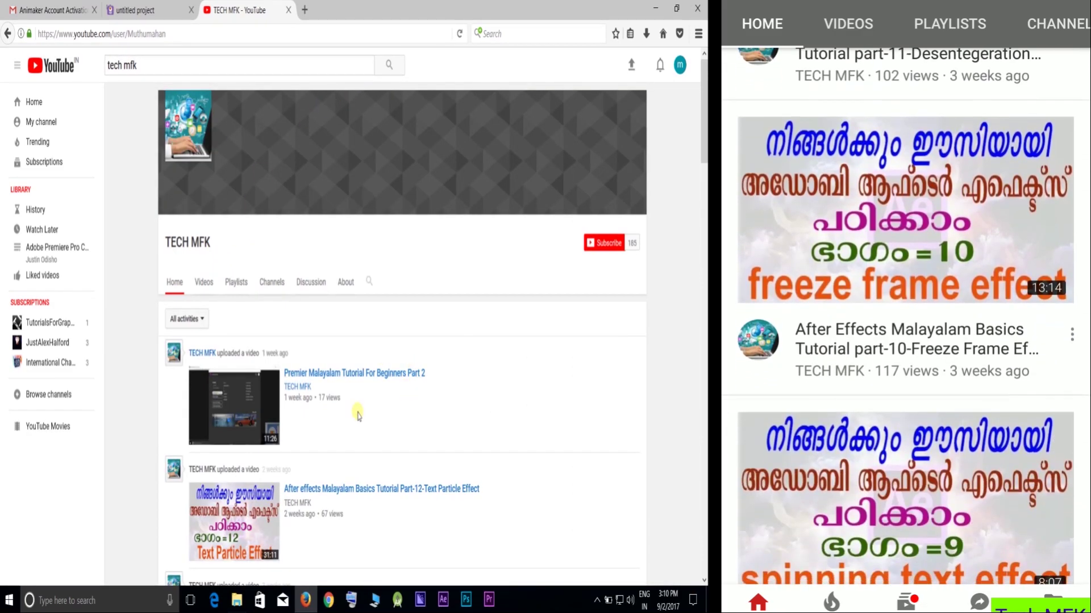
- Look through the tutorial videos uploaded to the TECH MFK channel
{"action": "scroll", "coordinate": [358, 415], "scroll_direction": "down", "scroll_amount": 10}
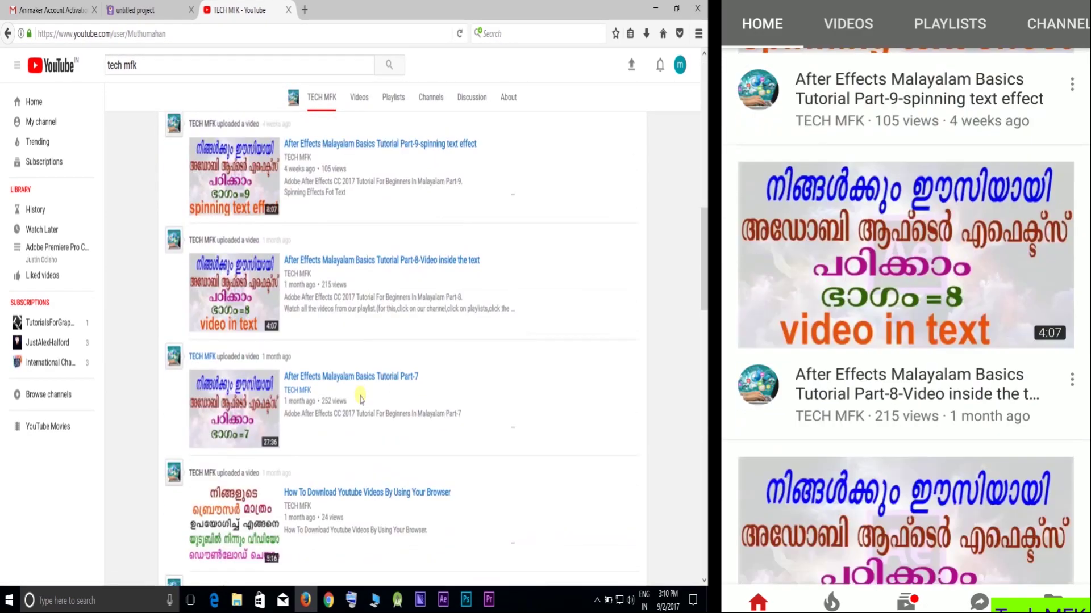
{"action": "scroll", "coordinate": [360, 397], "scroll_direction": "up", "scroll_amount": 8}
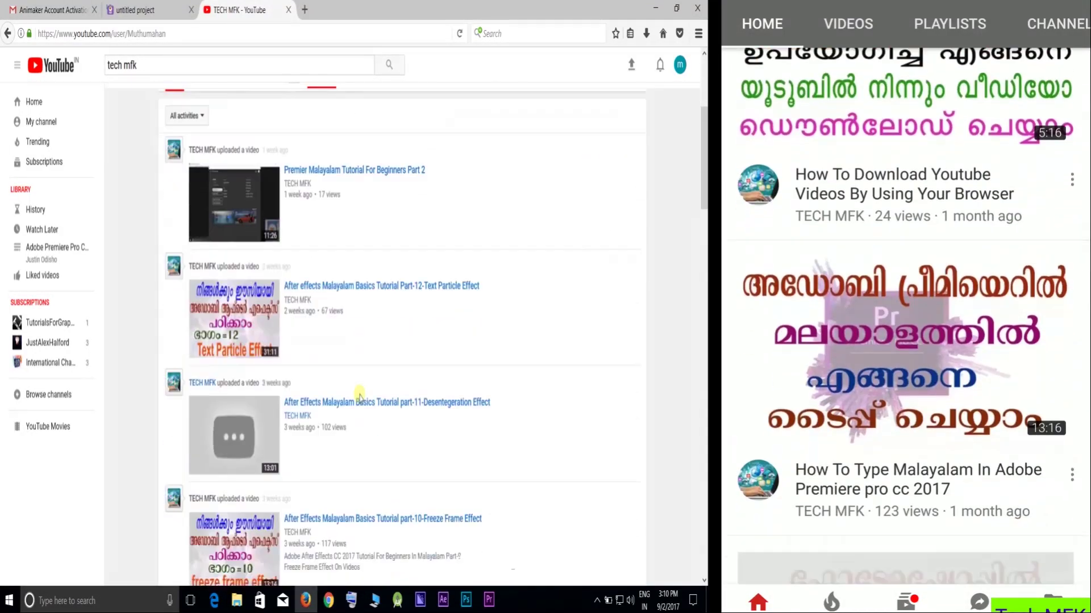
{"action": "scroll", "coordinate": [360, 397], "scroll_direction": "down", "scroll_amount": 12}
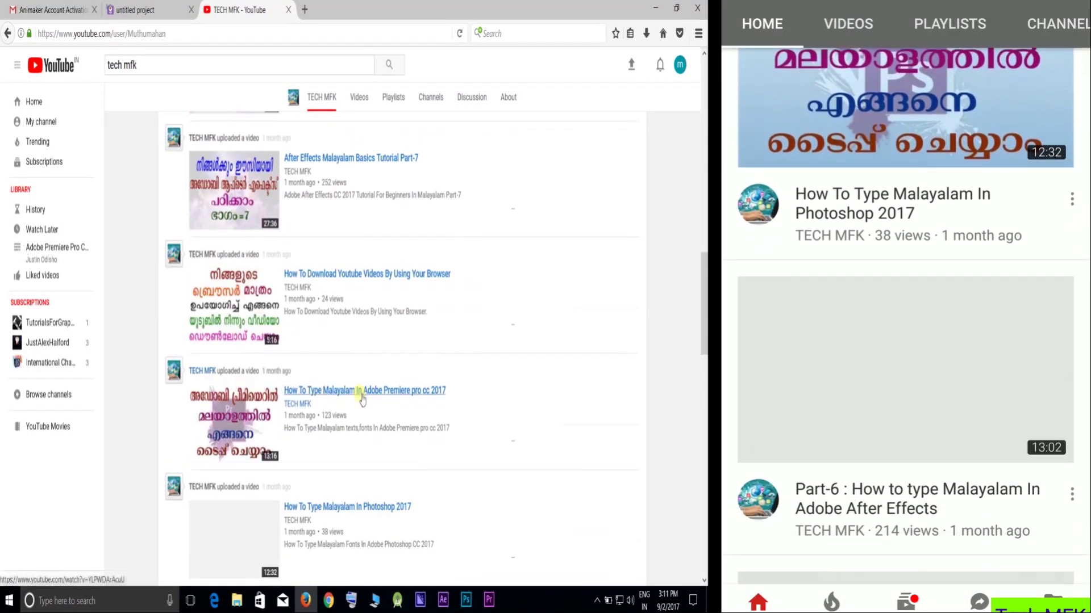
{"action": "scroll", "coordinate": [362, 400], "scroll_direction": "down", "scroll_amount": 7}
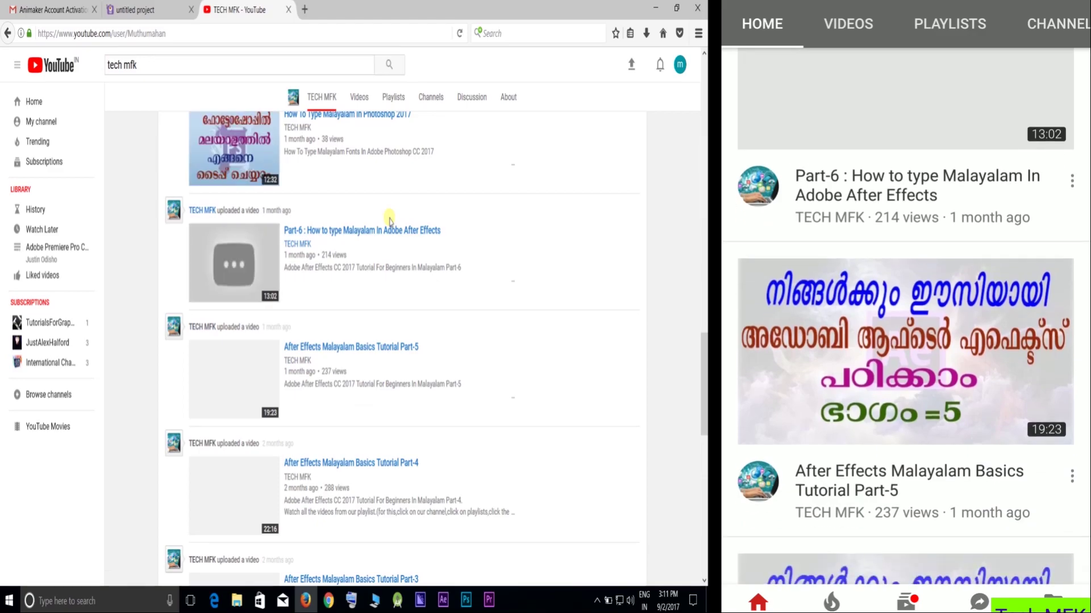
{"action": "scroll", "coordinate": [375, 278], "scroll_direction": "down", "scroll_amount": 5}
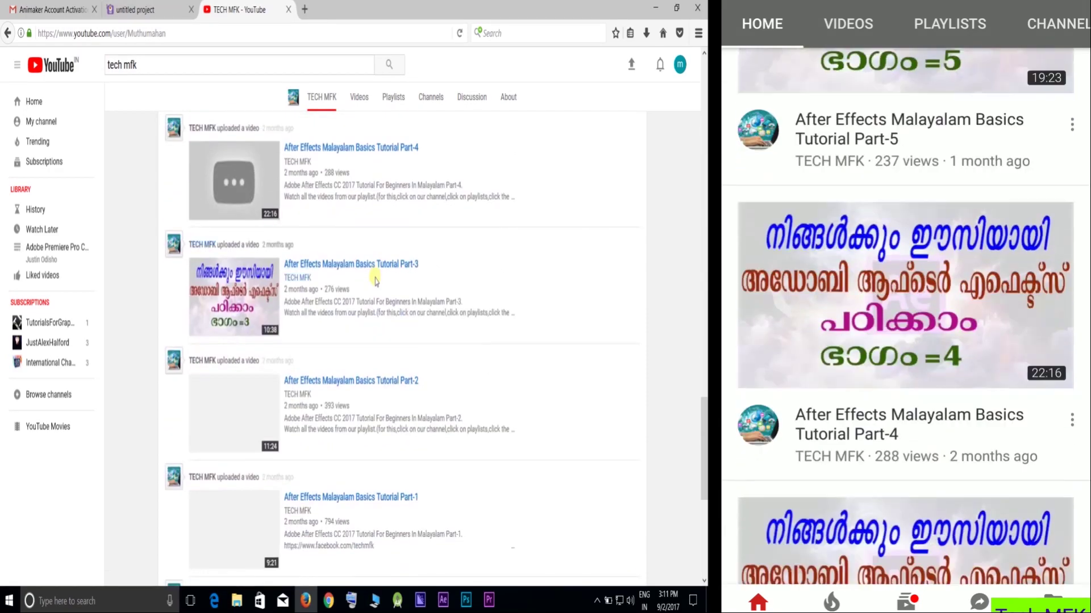
{"action": "scroll", "coordinate": [375, 280], "scroll_direction": "up", "scroll_amount": 3}
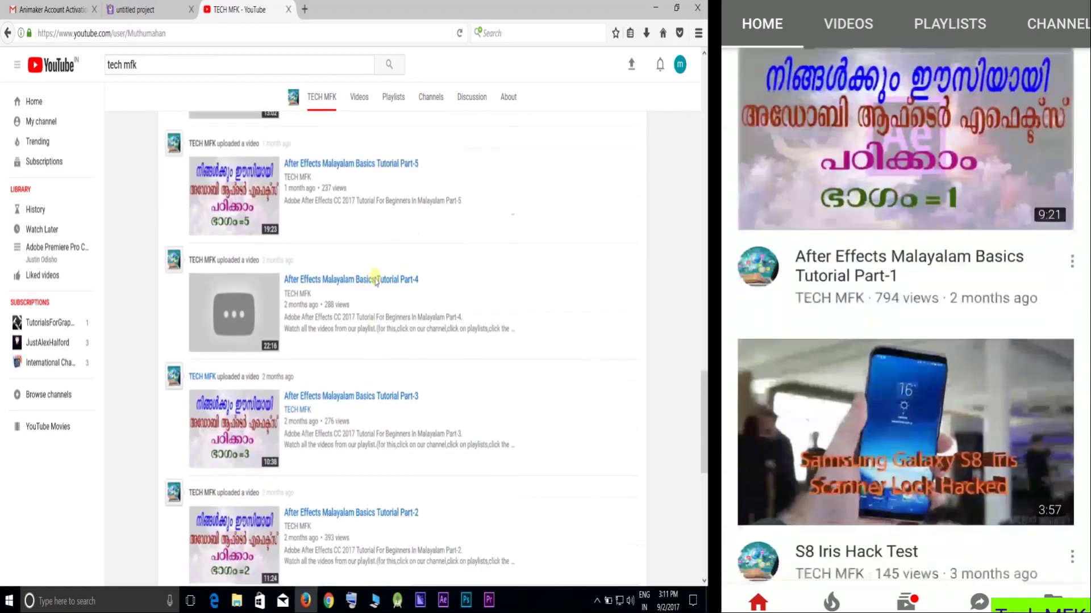
{"action": "scroll", "coordinate": [375, 280], "scroll_direction": "up", "scroll_amount": 3}
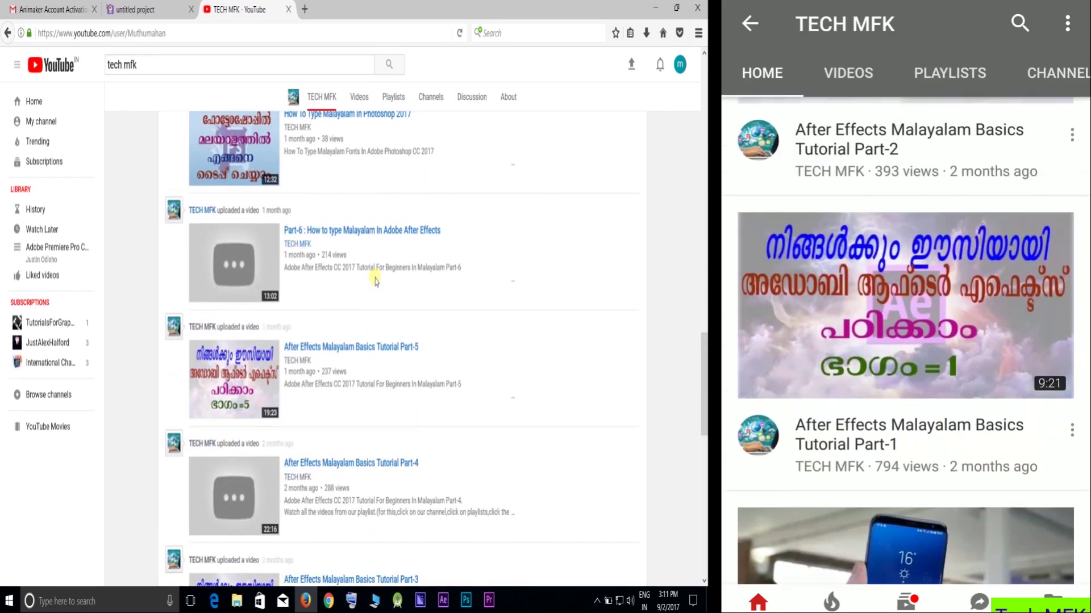
{"action": "scroll", "coordinate": [375, 279], "scroll_direction": "down", "scroll_amount": 3}
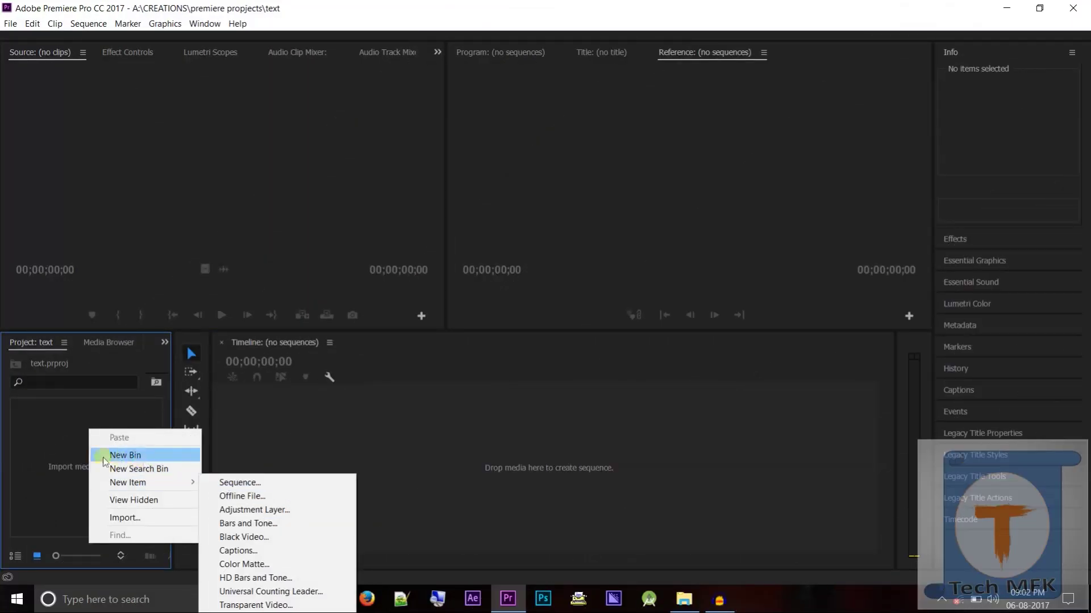
- Create a new sequence named "text" with the DV - PAL Widescreen 32kHz preset
{"action": "left_click", "coordinate": [49, 449]}
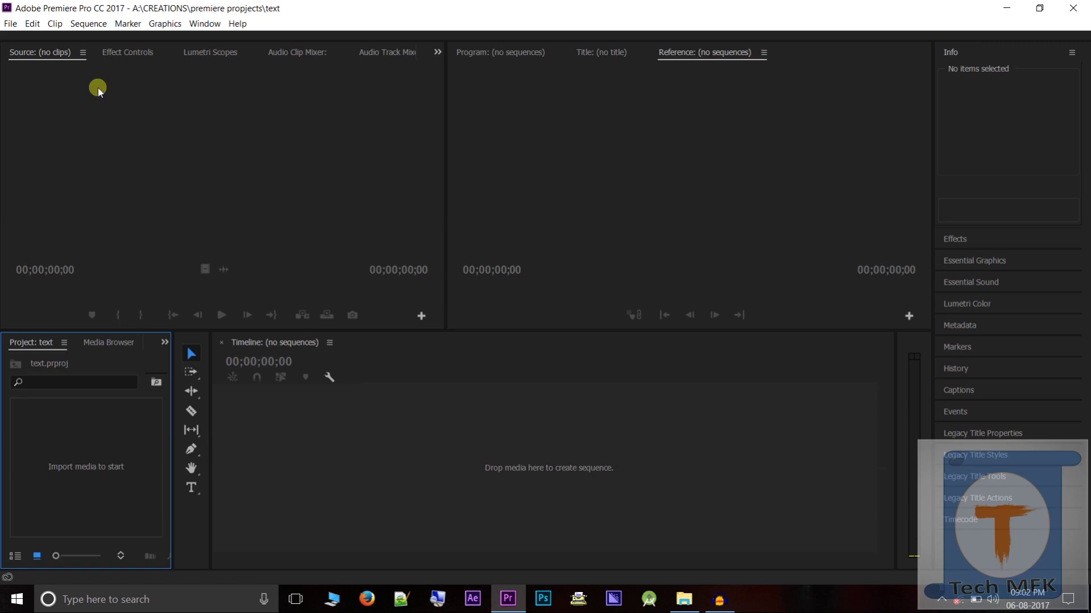
{"action": "left_click", "coordinate": [10, 24]}
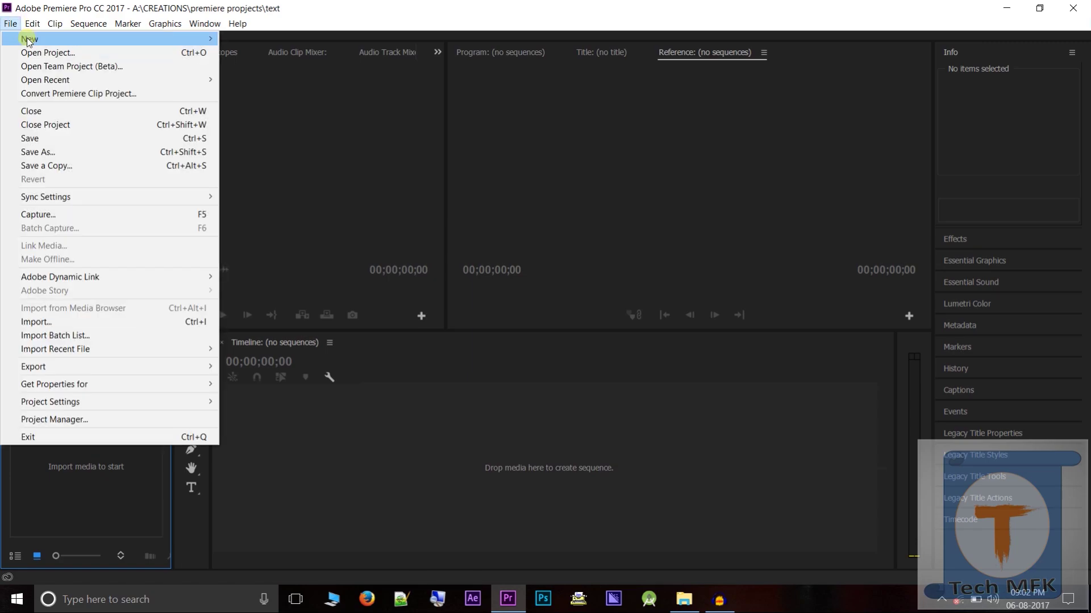
{"action": "mouse_move", "coordinate": [153, 37]}
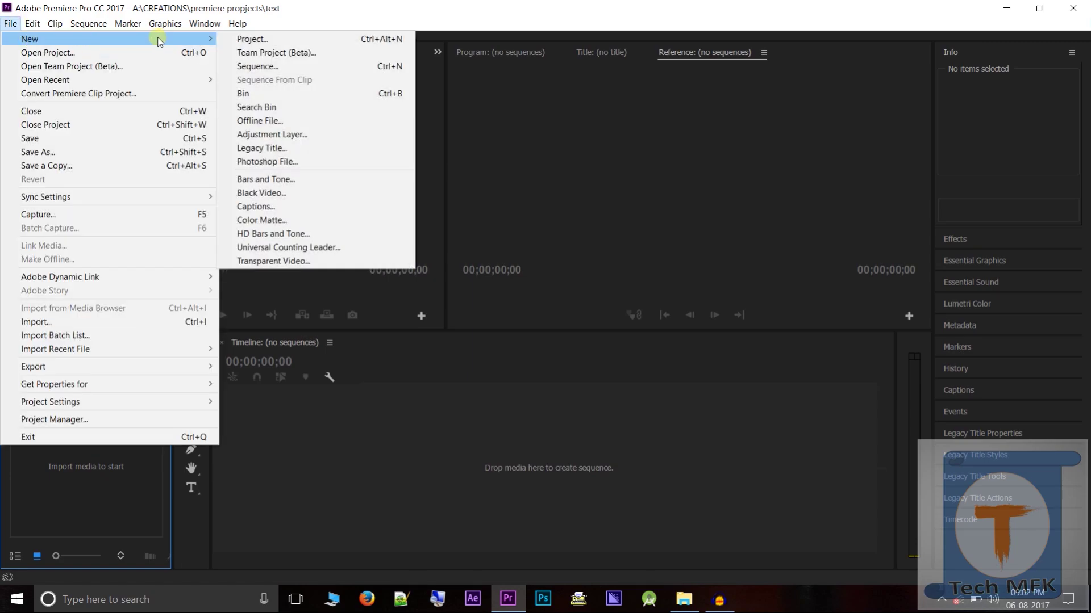
{"action": "left_click", "coordinate": [248, 68]}
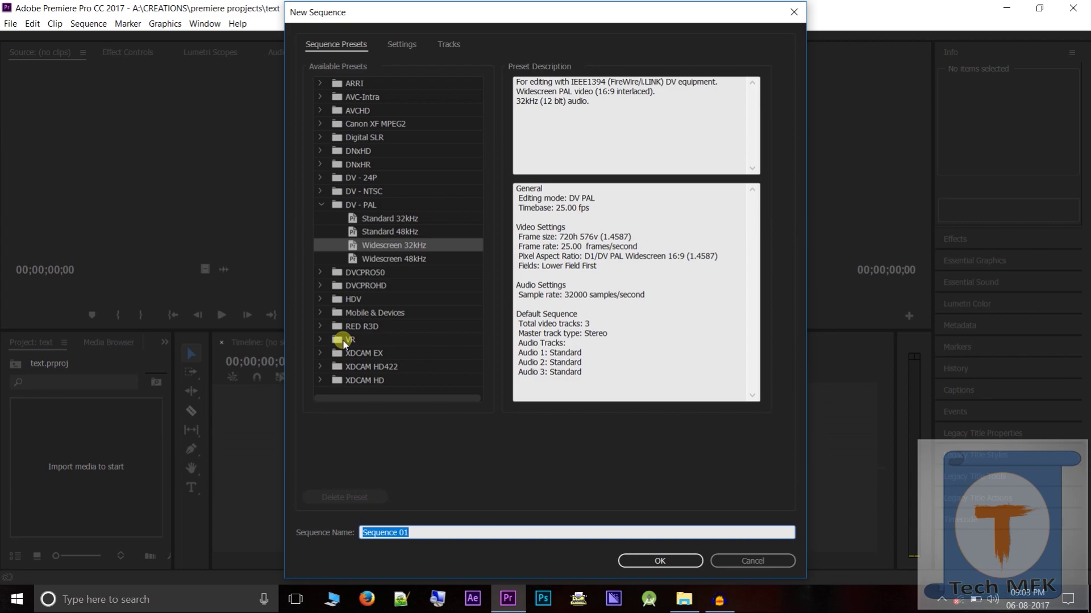
{"action": "left_click", "coordinate": [321, 313]}
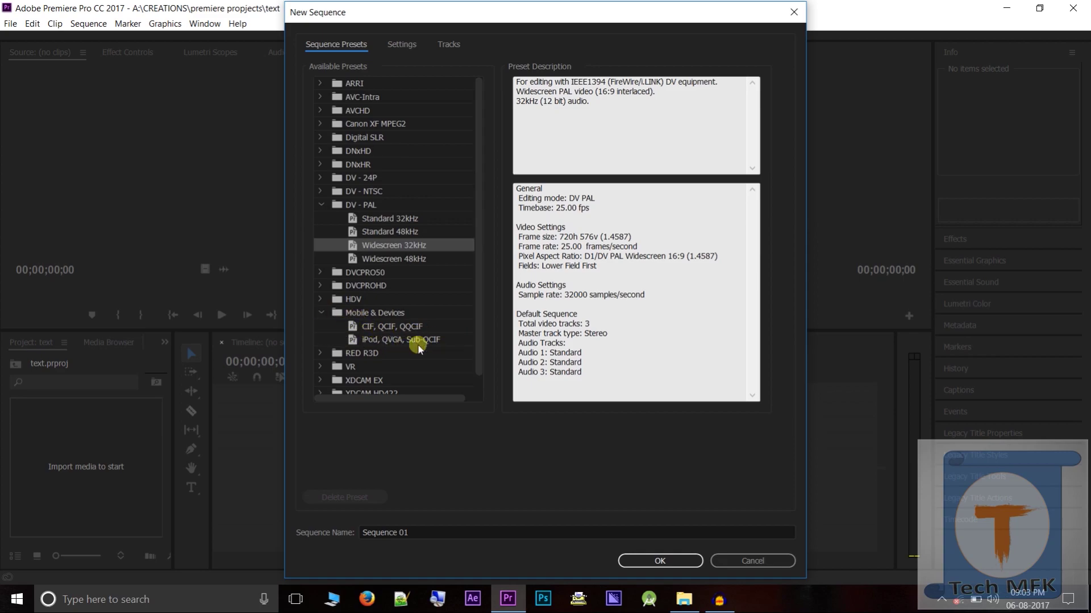
{"action": "left_click", "coordinate": [322, 312]}
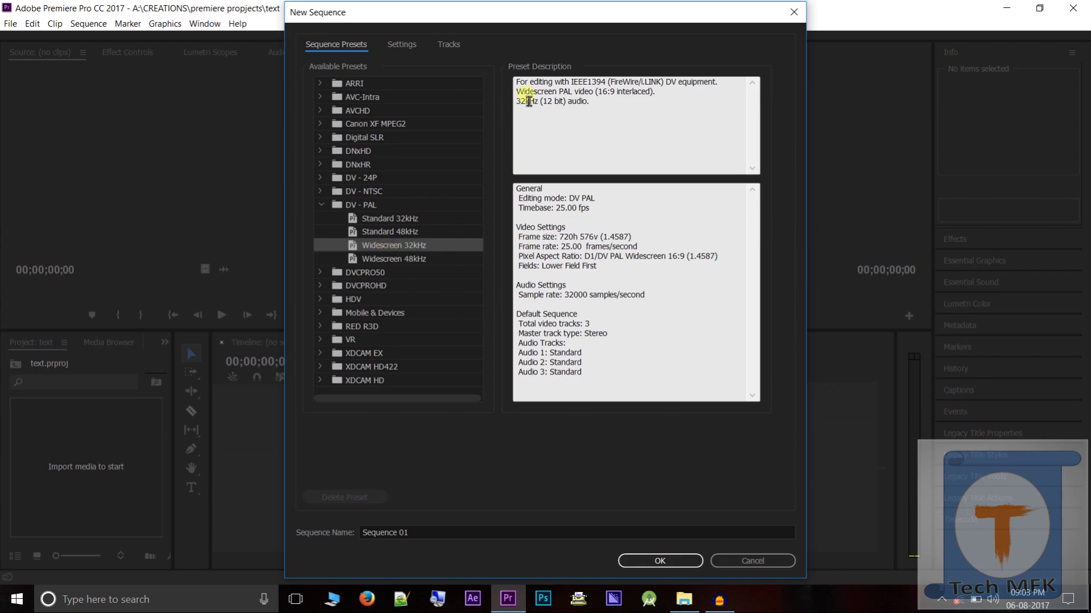
{"action": "left_click", "coordinate": [567, 88]}
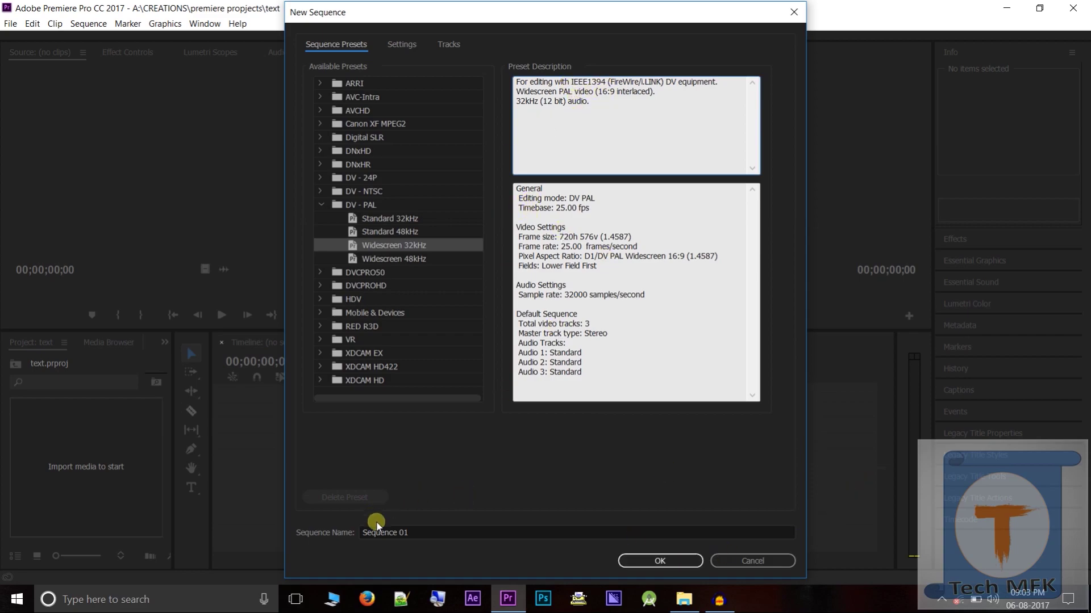
{"action": "left_click", "coordinate": [424, 531]}
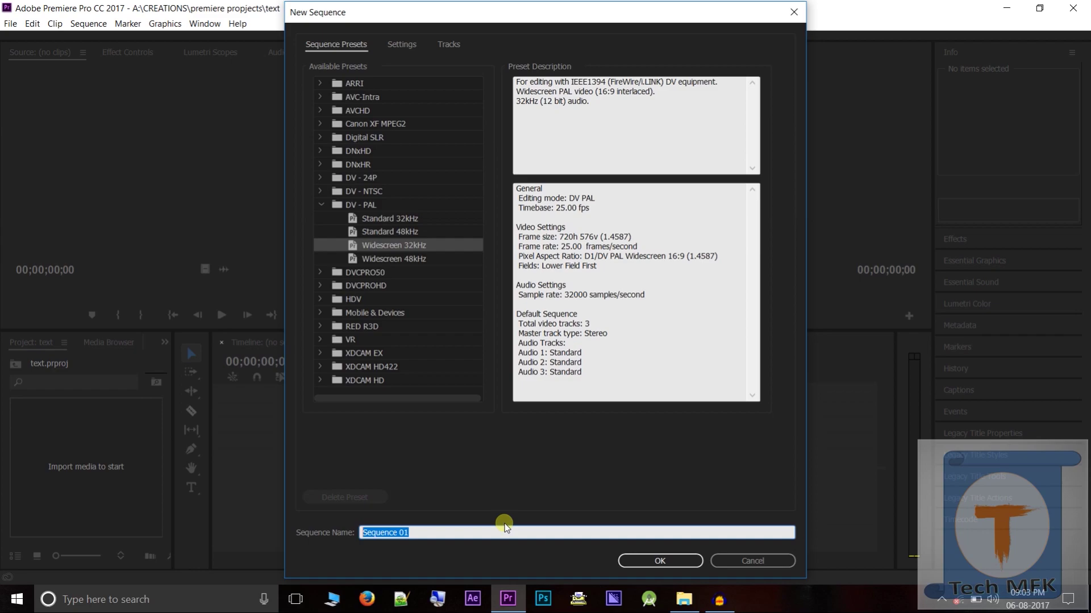
{"action": "key", "text": "BackSpace"}
{"action": "type", "text": "text"}
{"action": "left_click", "coordinate": [651, 562]}
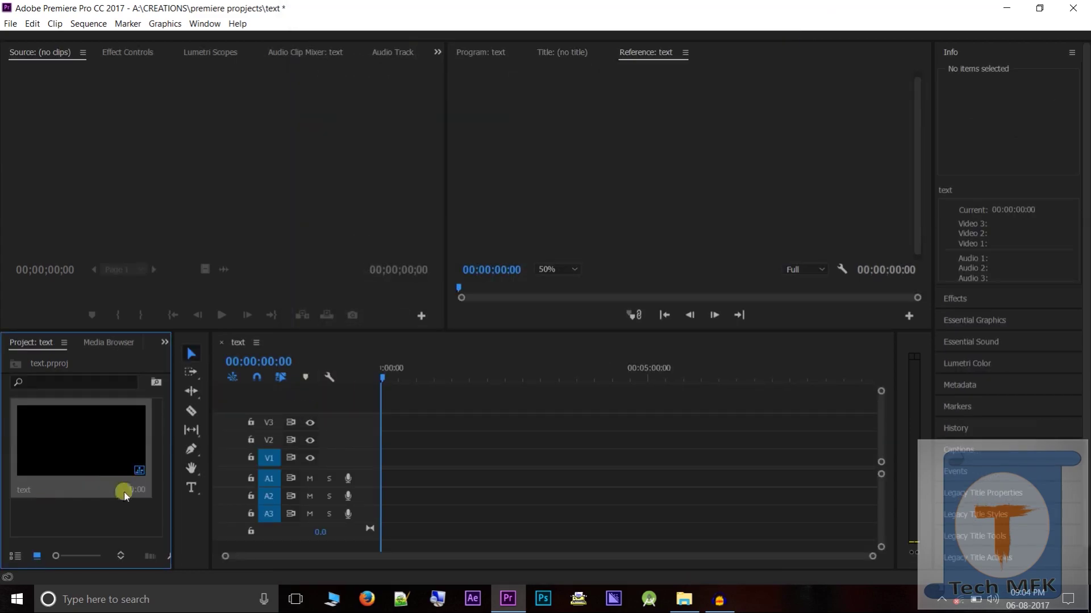
- Open the "text" sequence from the project so it shows in the timeline and the Program monitor
{"action": "right_click", "coordinate": [106, 463]}
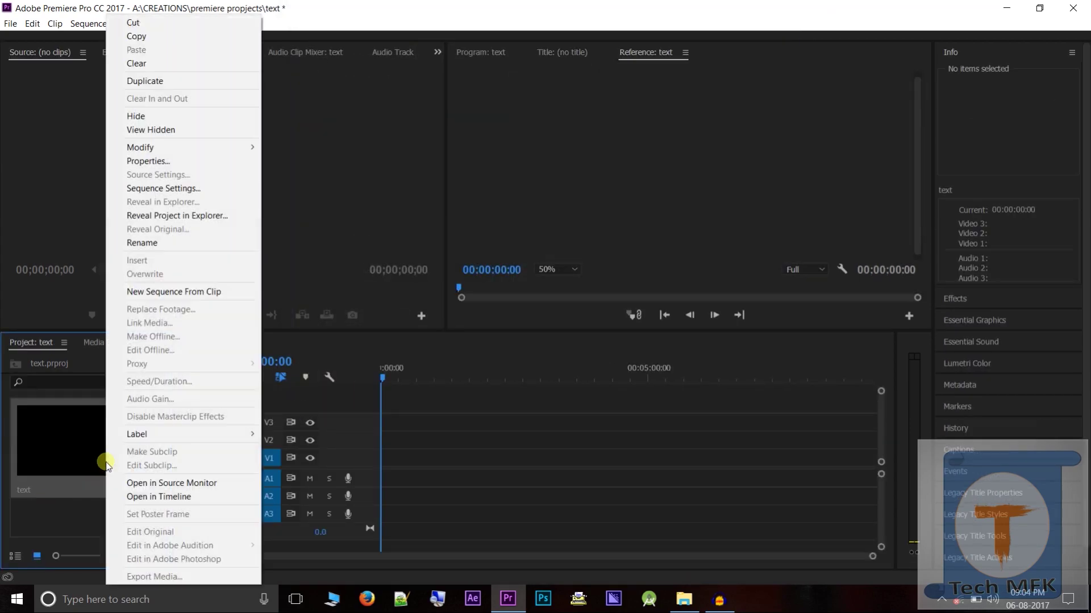
{"action": "left_click", "coordinate": [61, 452]}
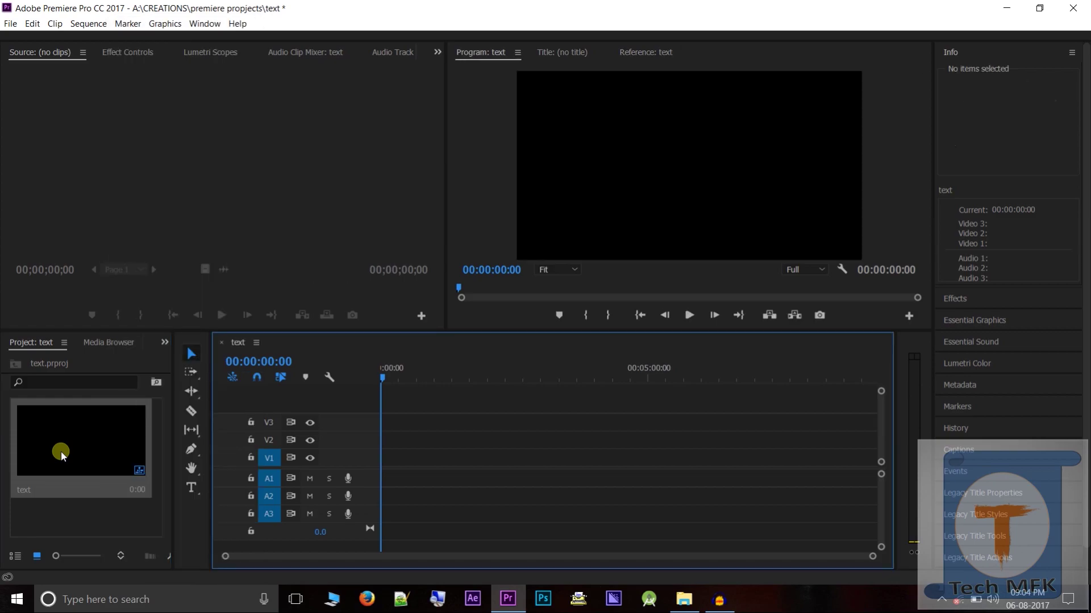
{"action": "right_click", "coordinate": [60, 451]}
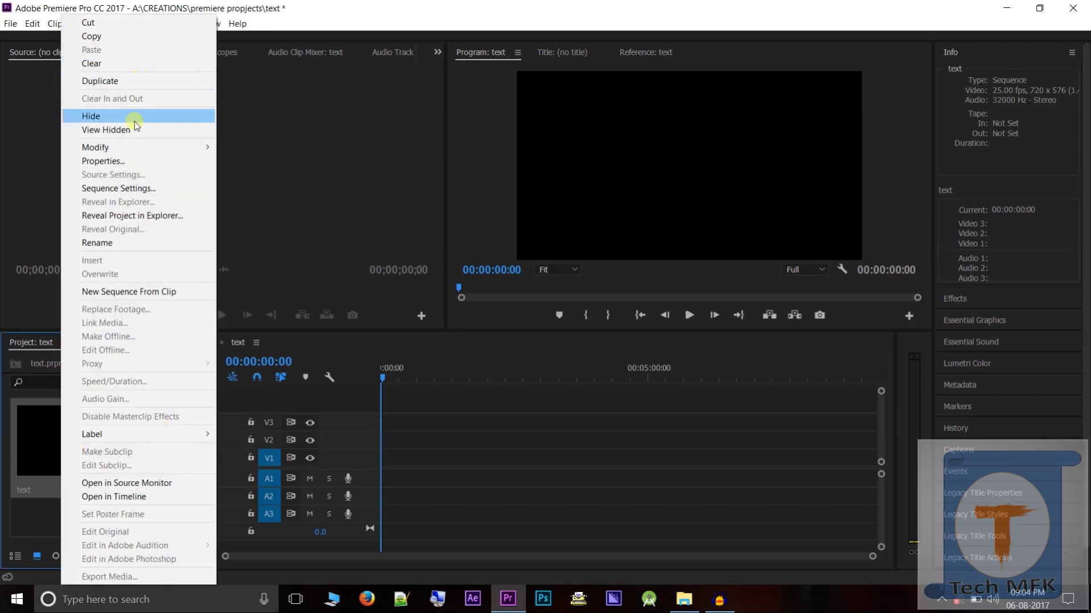
{"action": "mouse_move", "coordinate": [205, 152]}
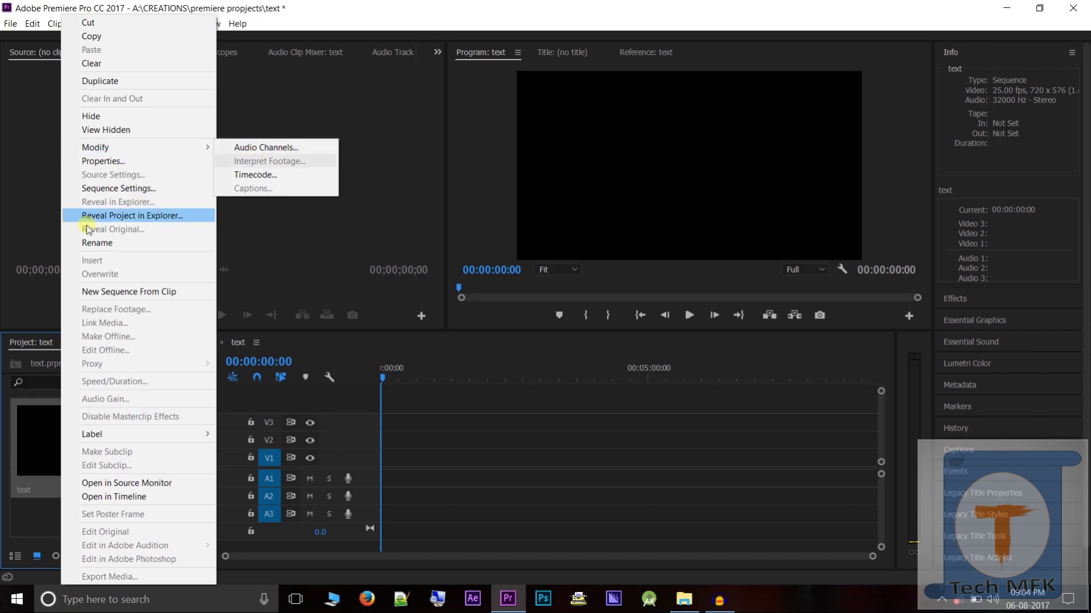
{"action": "left_click", "coordinate": [26, 523]}
{"action": "double_click", "coordinate": [69, 458]}
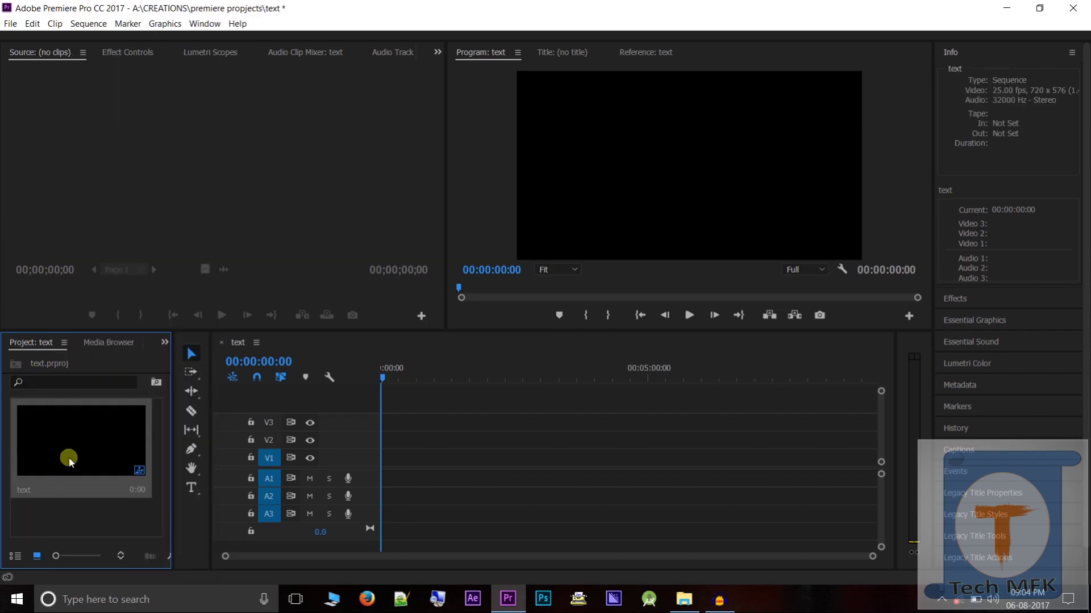
{"action": "left_click", "coordinate": [81, 524]}
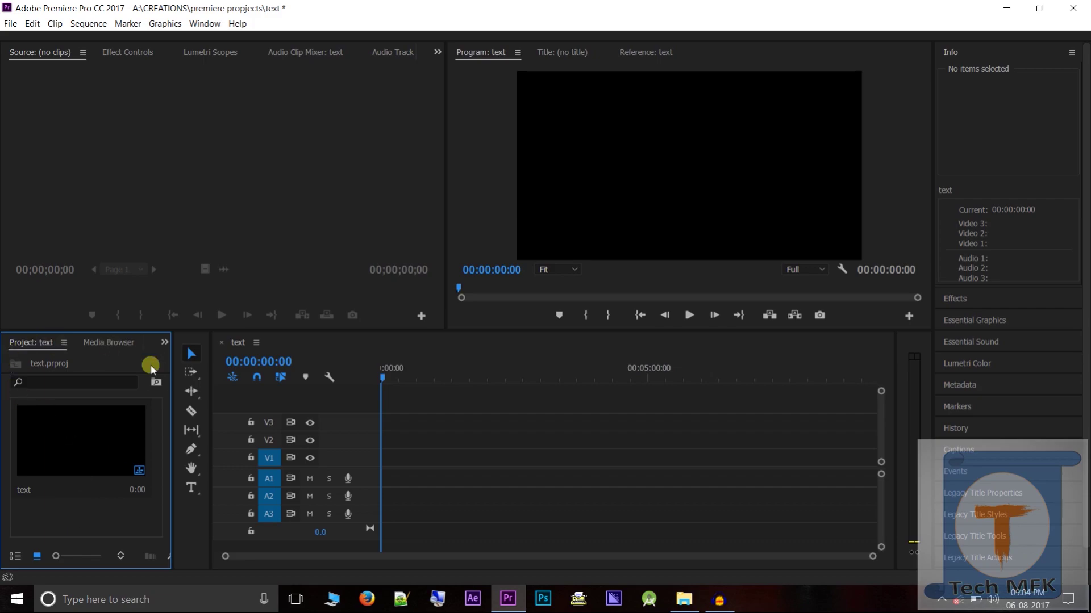
{"action": "right_click", "coordinate": [107, 520]}
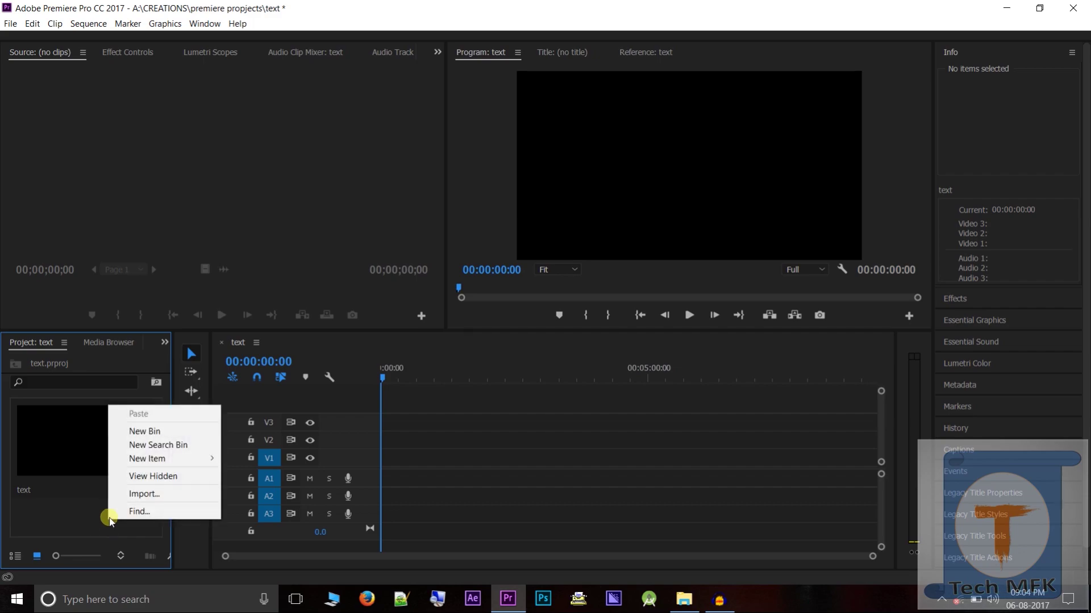
{"action": "left_click", "coordinate": [67, 513]}
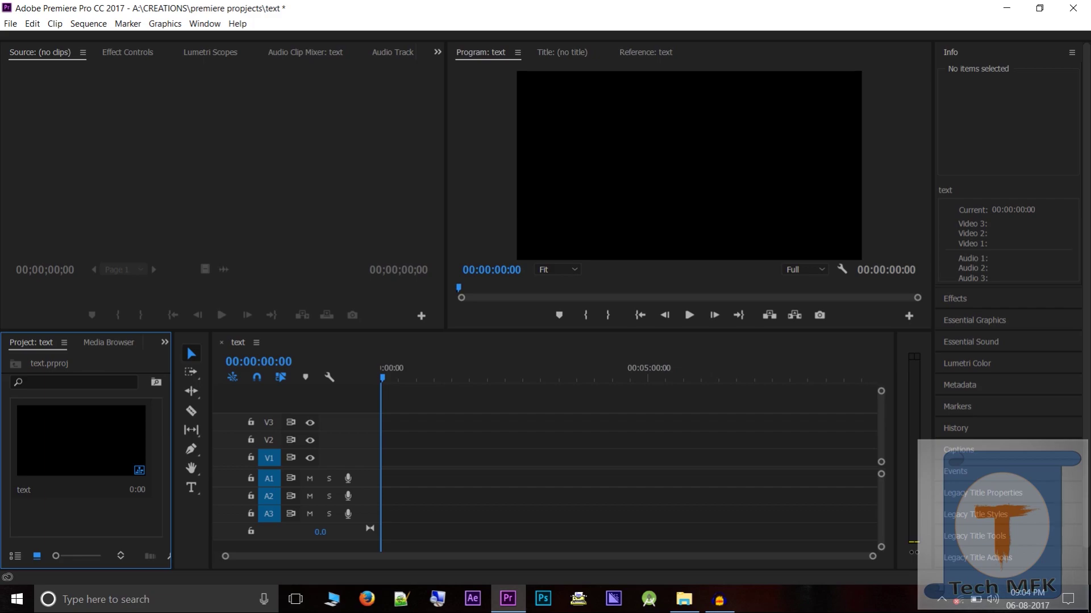
{"action": "right_click", "coordinate": [48, 503]}
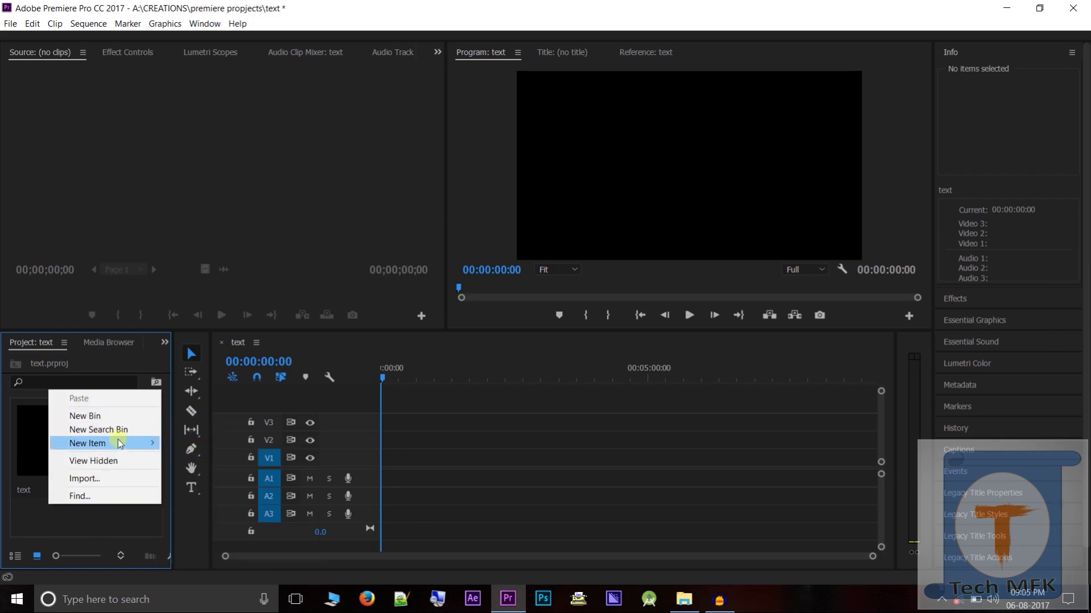
{"action": "mouse_move", "coordinate": [117, 443]}
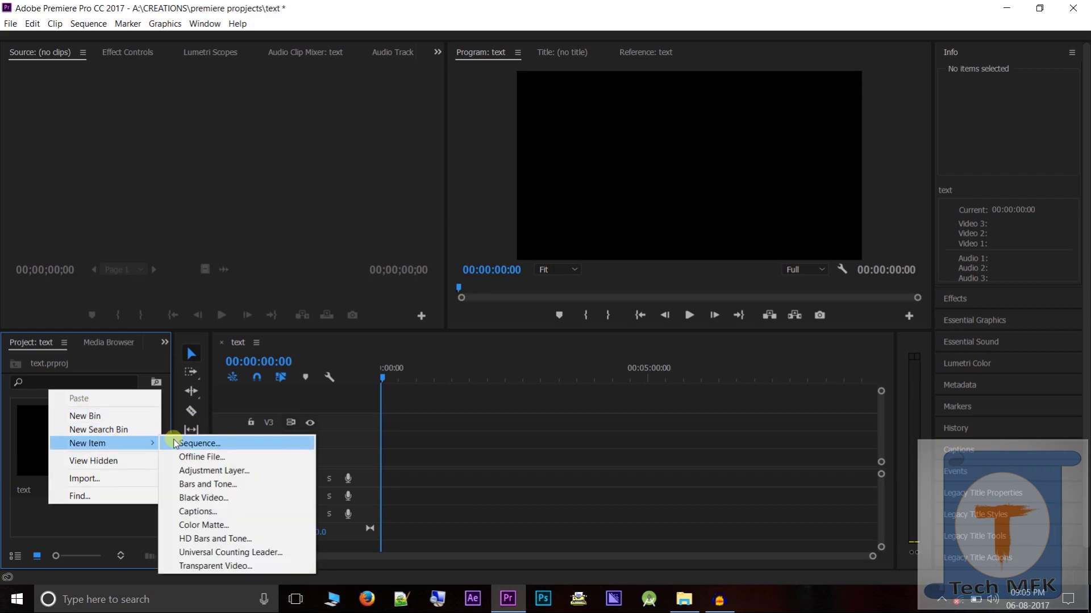
{"action": "left_click", "coordinate": [52, 515]}
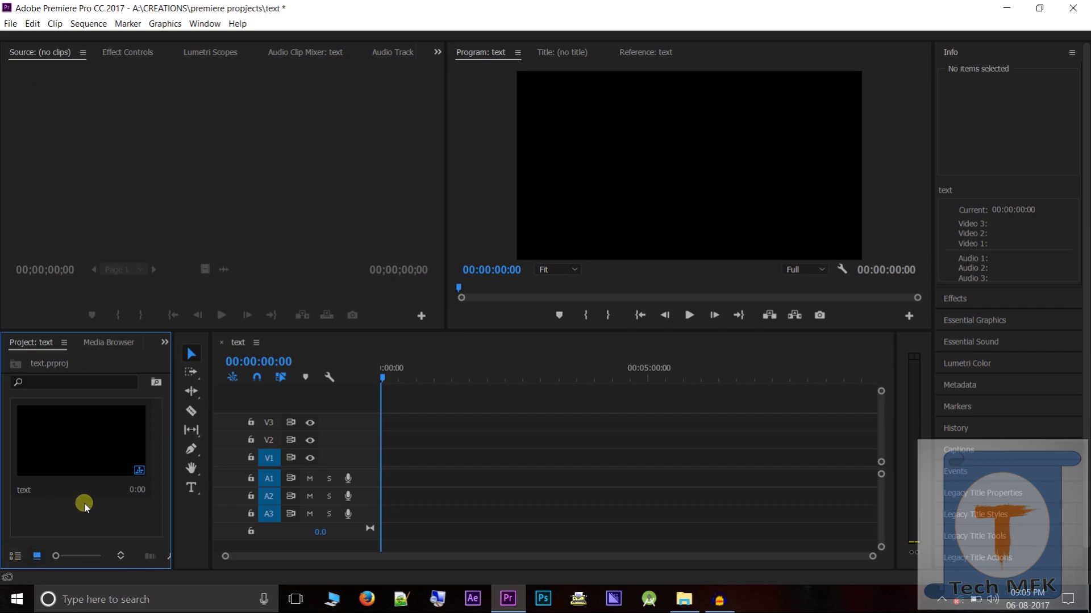
- Create a legacy title named "title 1", keeping the 25.00 fps timebase and the D1/DV PAL Widescreen 16:9 pixel aspect ratio
{"action": "left_click", "coordinate": [12, 23]}
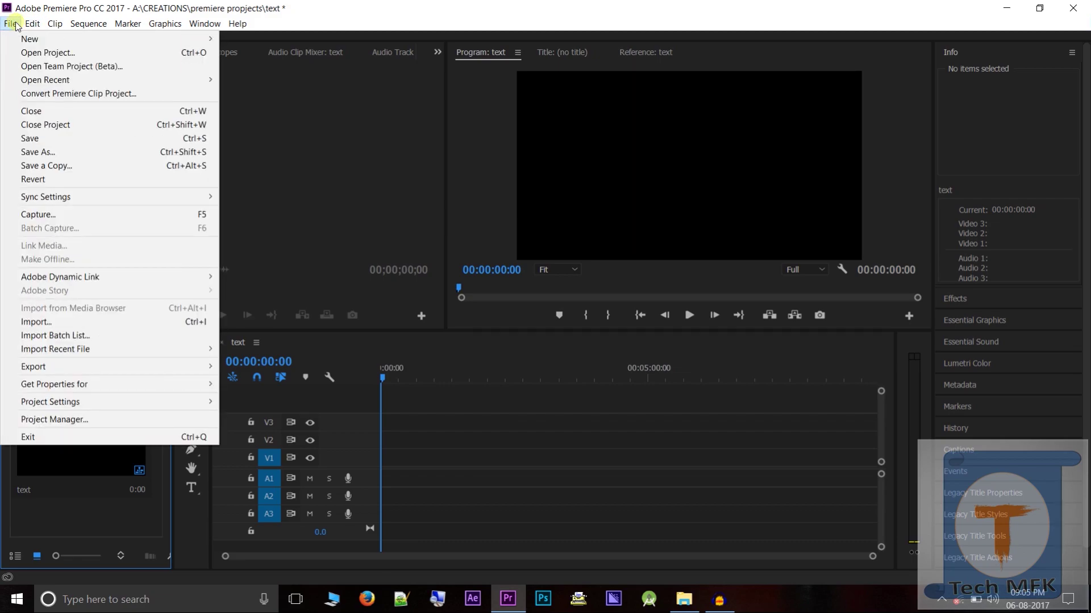
{"action": "mouse_move", "coordinate": [190, 36]}
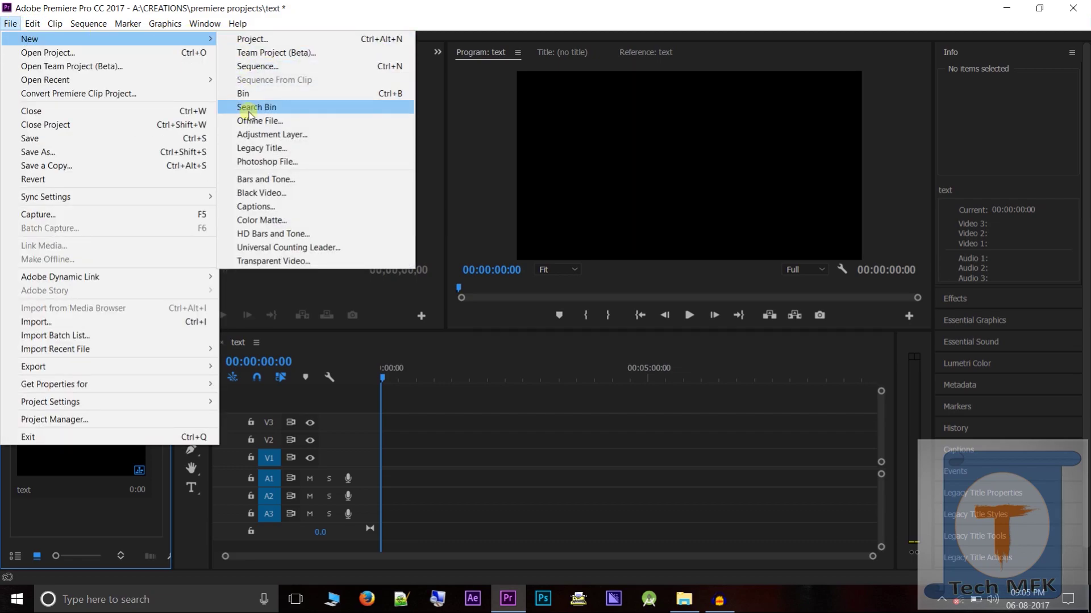
{"action": "left_click", "coordinate": [251, 149]}
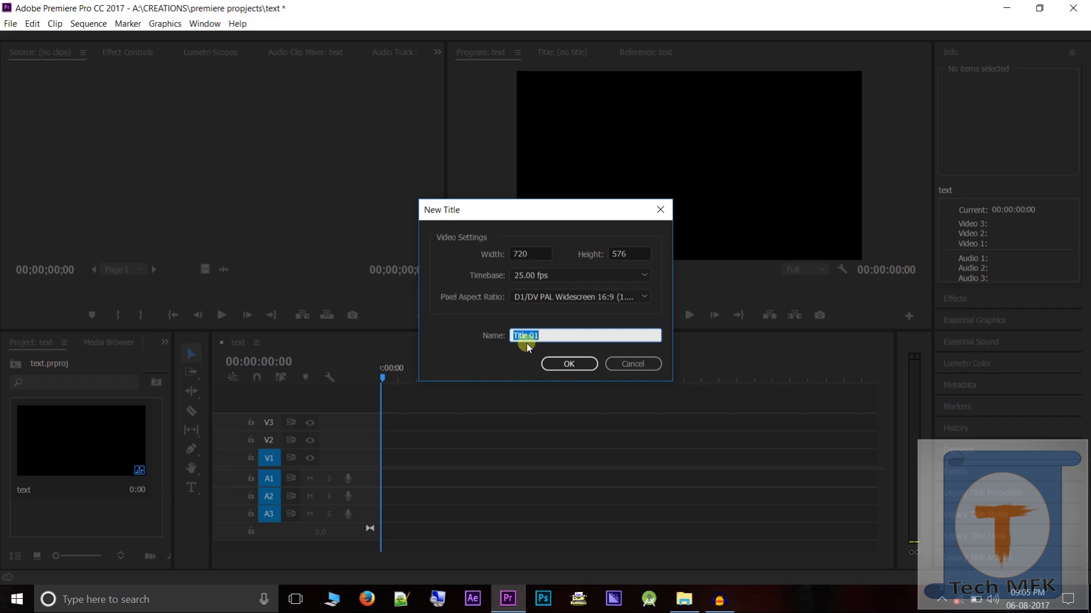
{"action": "type", "text": "titlec1"}
{"action": "key", "text": "Left"}
{"action": "key", "text": "BackSpace"}
{"action": "left_click", "coordinate": [644, 297]}
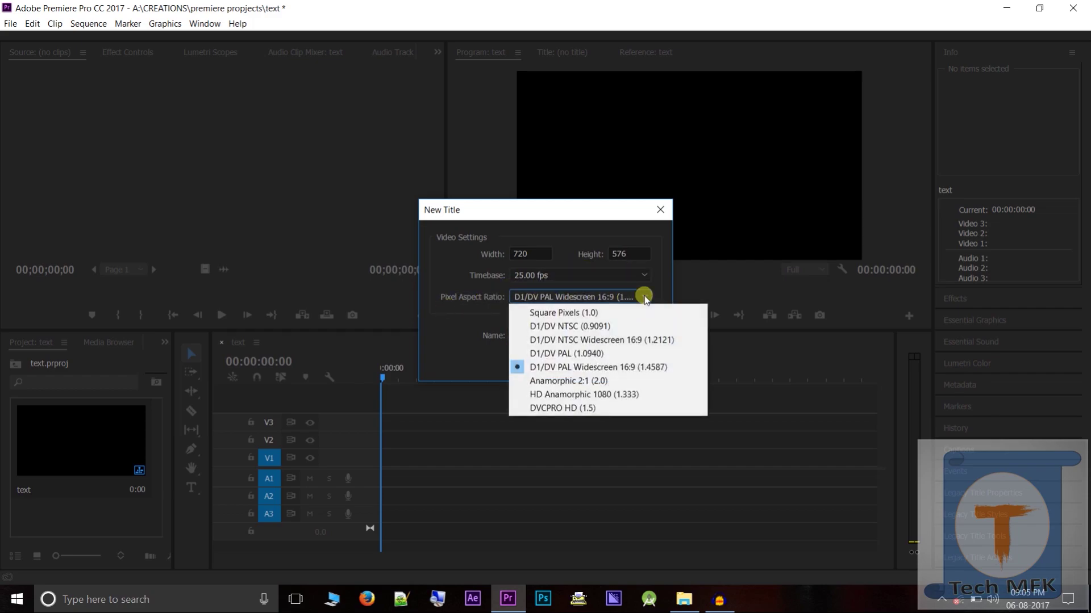
{"action": "left_click", "coordinate": [644, 297]}
{"action": "left_click", "coordinate": [643, 277]}
{"action": "left_click", "coordinate": [642, 277]}
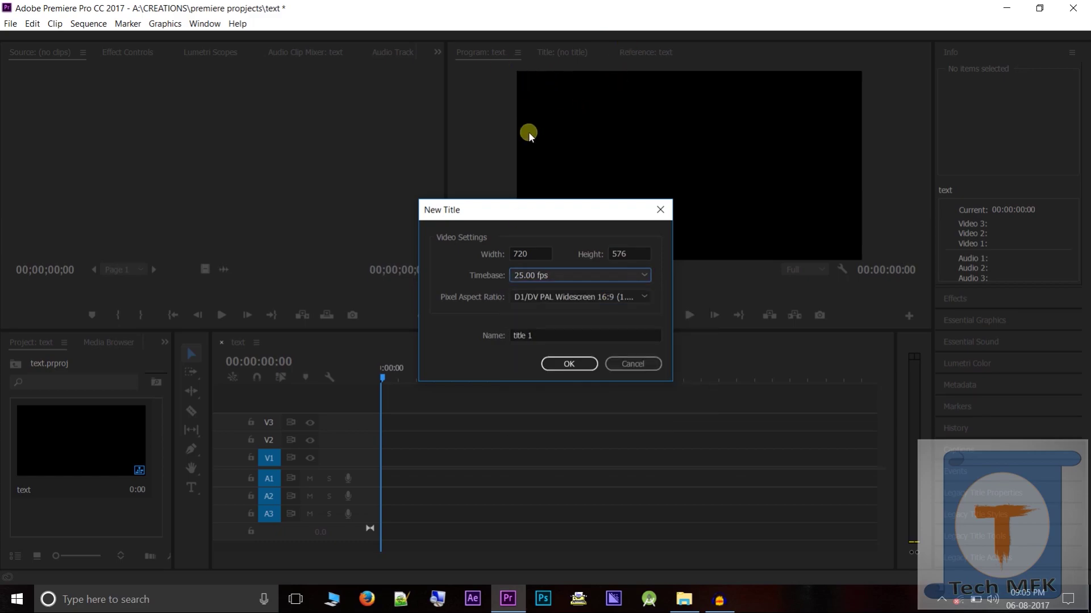
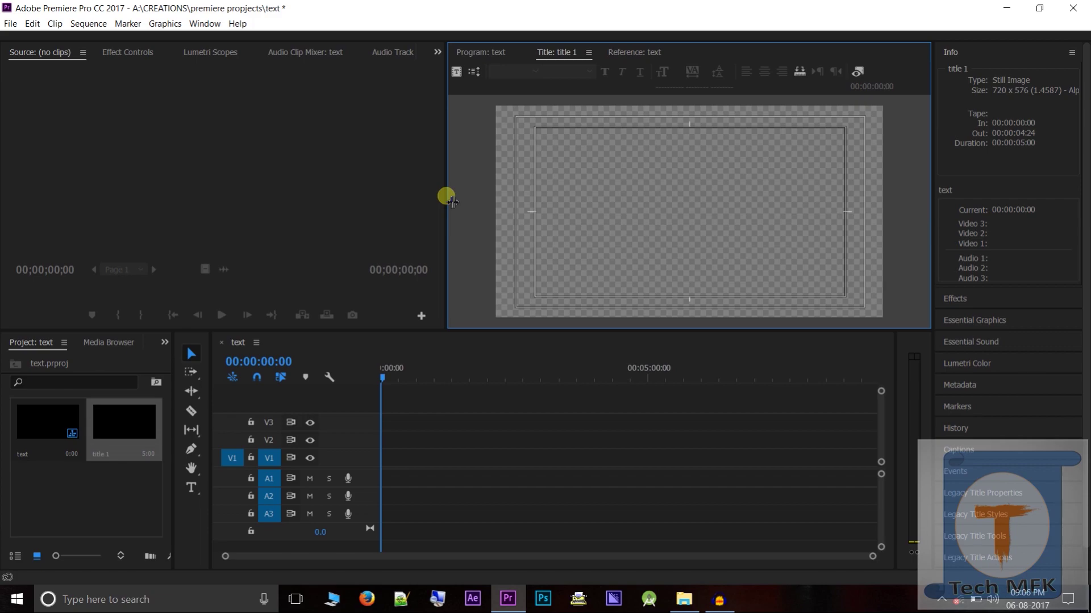
- Enlarge the title canvas by widening it into the Source area and extending it slightly down into the timeline area
{"action": "left_click_drag", "start_coordinate": [446, 197], "coordinate": [95, 193]}
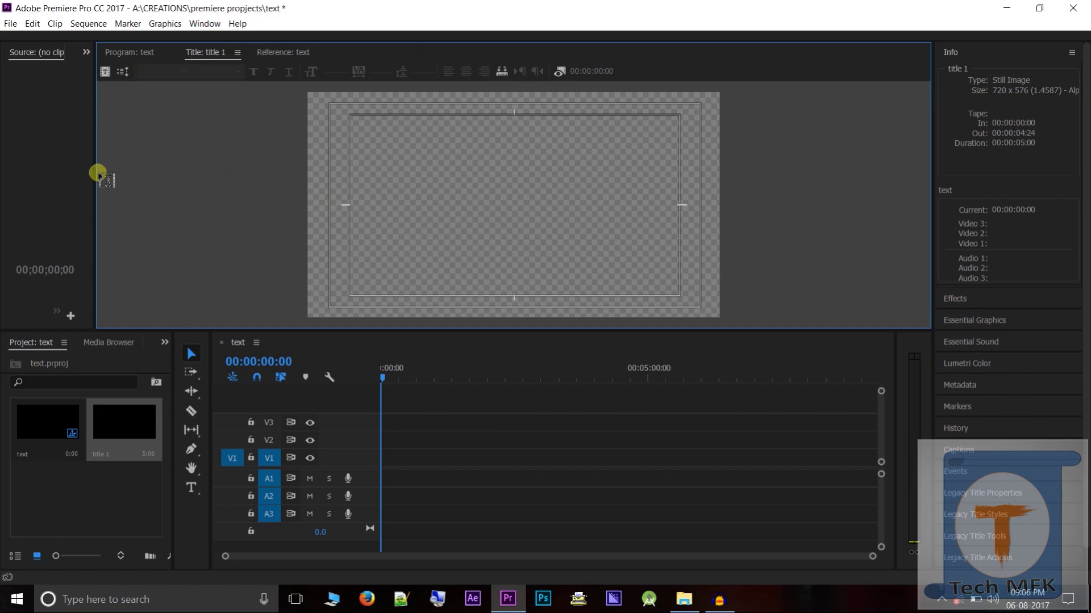
{"action": "left_click_drag", "start_coordinate": [483, 337], "coordinate": [499, 459]}
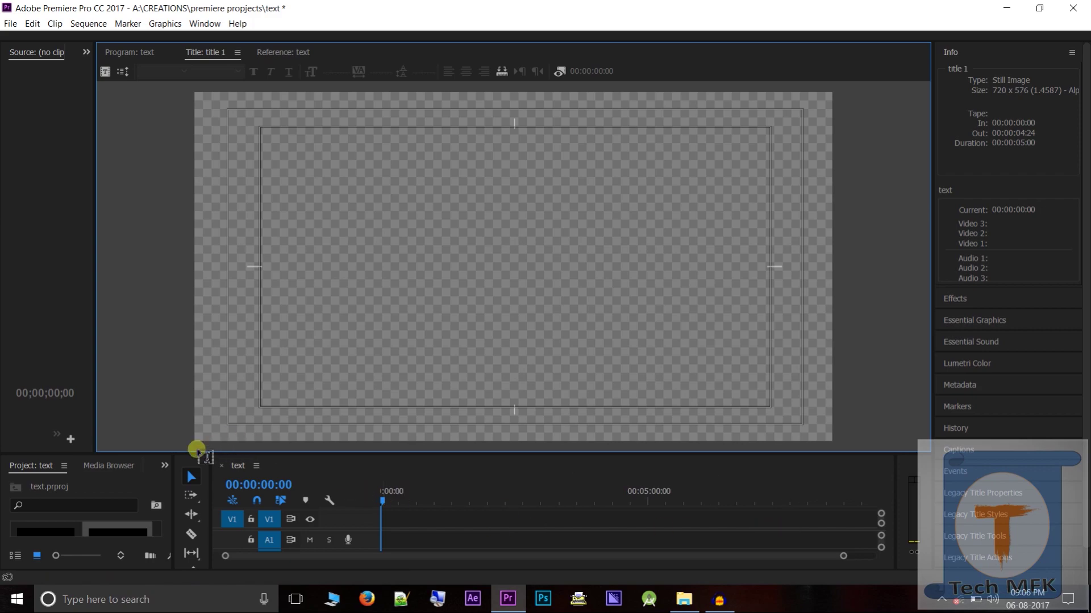
{"action": "left_click_drag", "start_coordinate": [94, 273], "coordinate": [375, 203]}
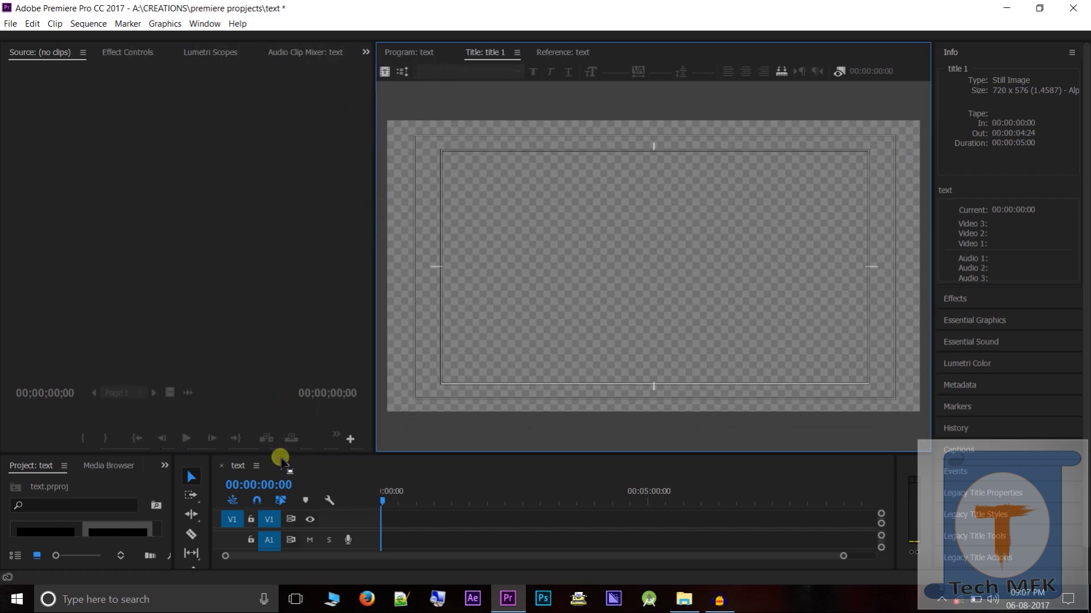
{"action": "left_click_drag", "start_coordinate": [284, 459], "coordinate": [280, 362]}
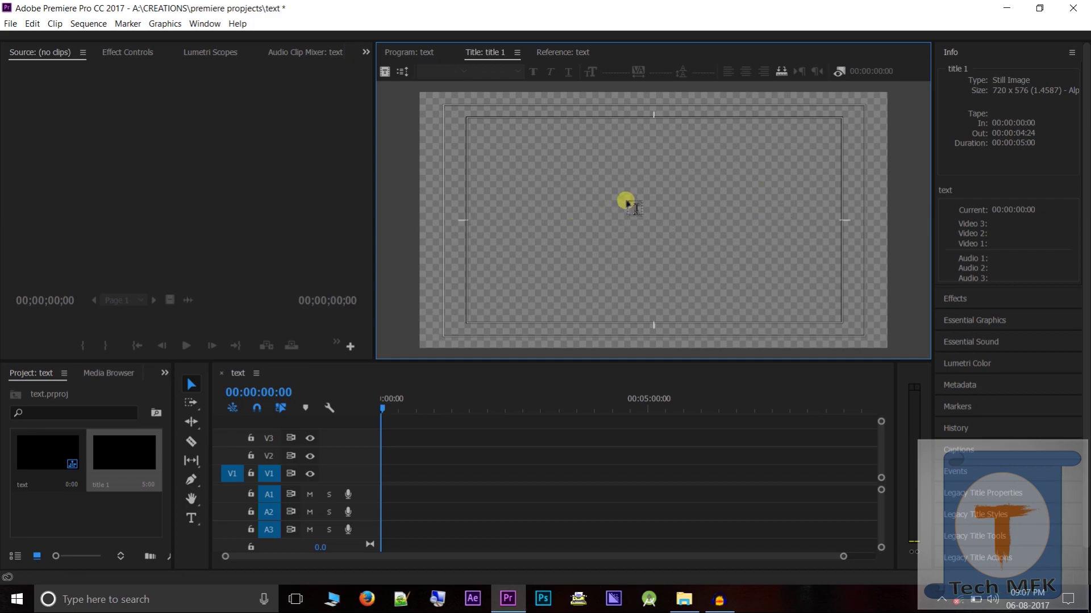
- Add the word "text" to the title canvas, just above its centre
{"action": "left_click", "coordinate": [627, 202]}
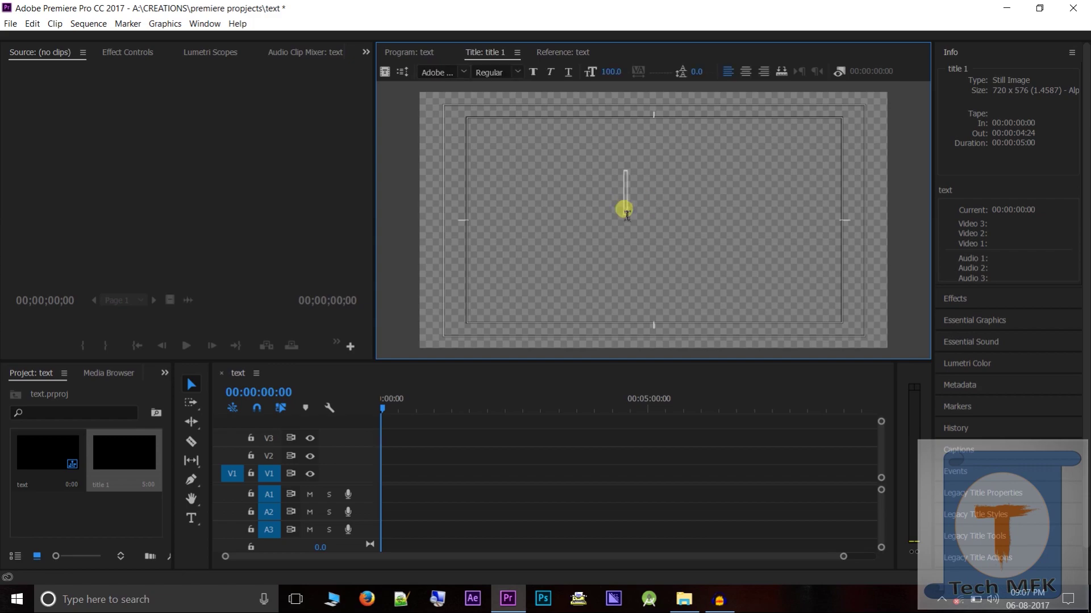
{"action": "type", "text": "t"}
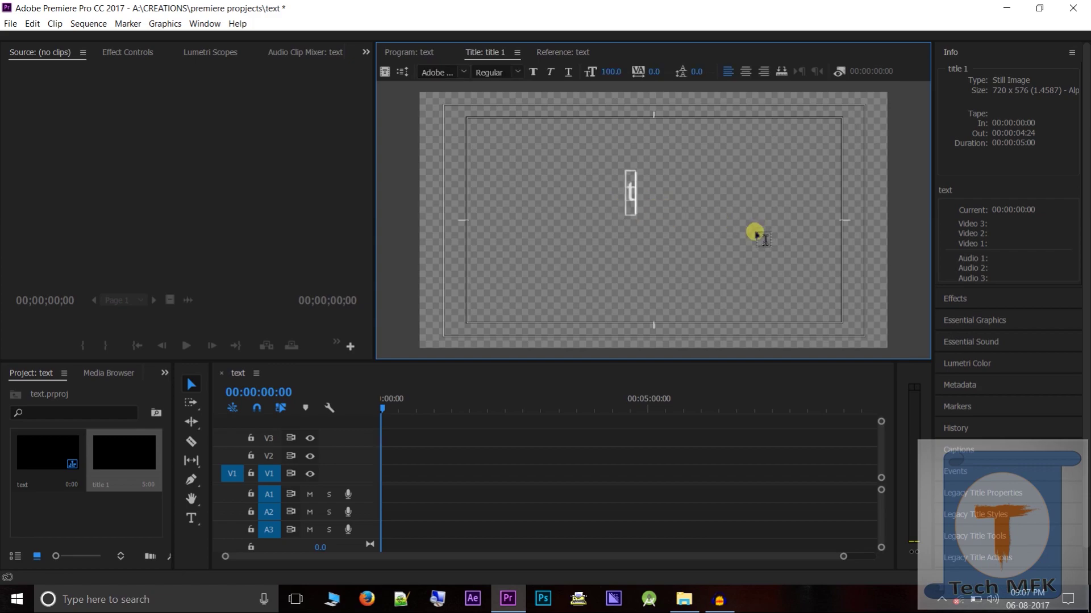
{"action": "type", "text": "ext"}
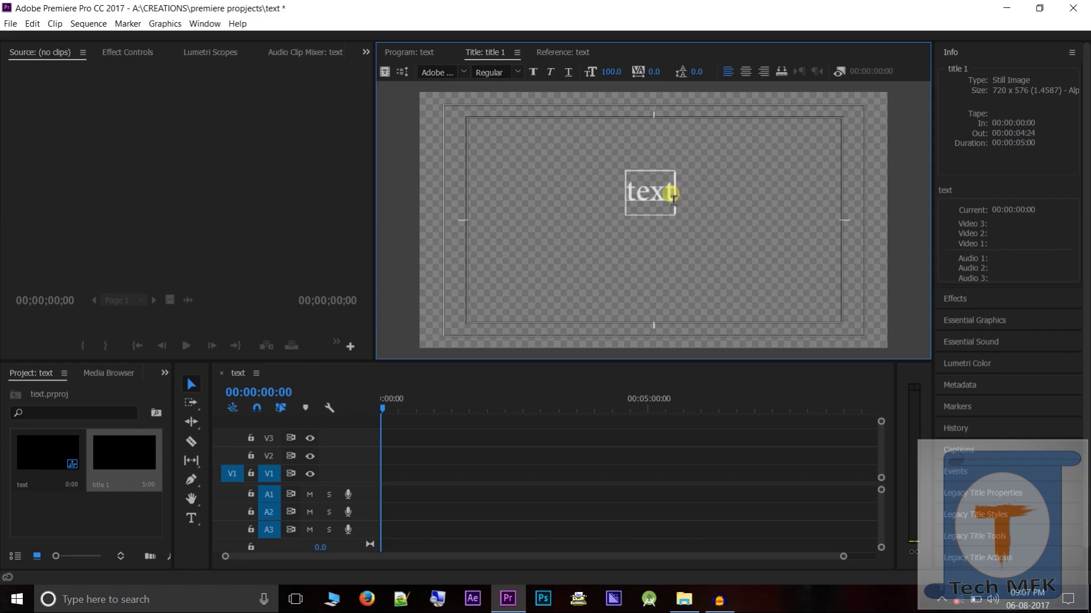
- Select the word "text" in the title and look through the available font families and font styles
{"action": "left_click_drag", "start_coordinate": [667, 202], "coordinate": [641, 204]}
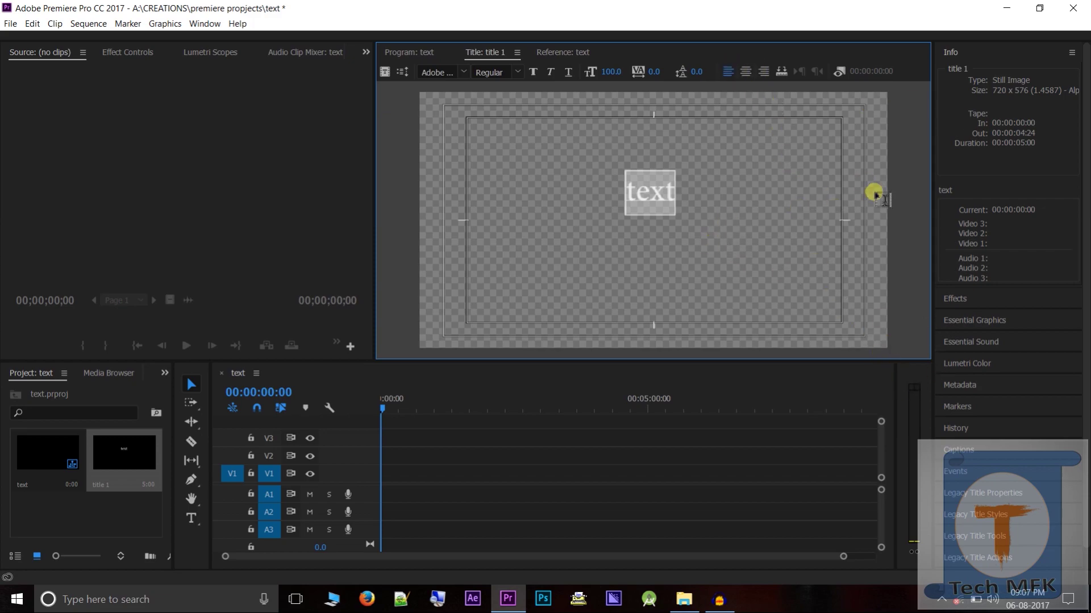
{"action": "left_click", "coordinate": [460, 73]}
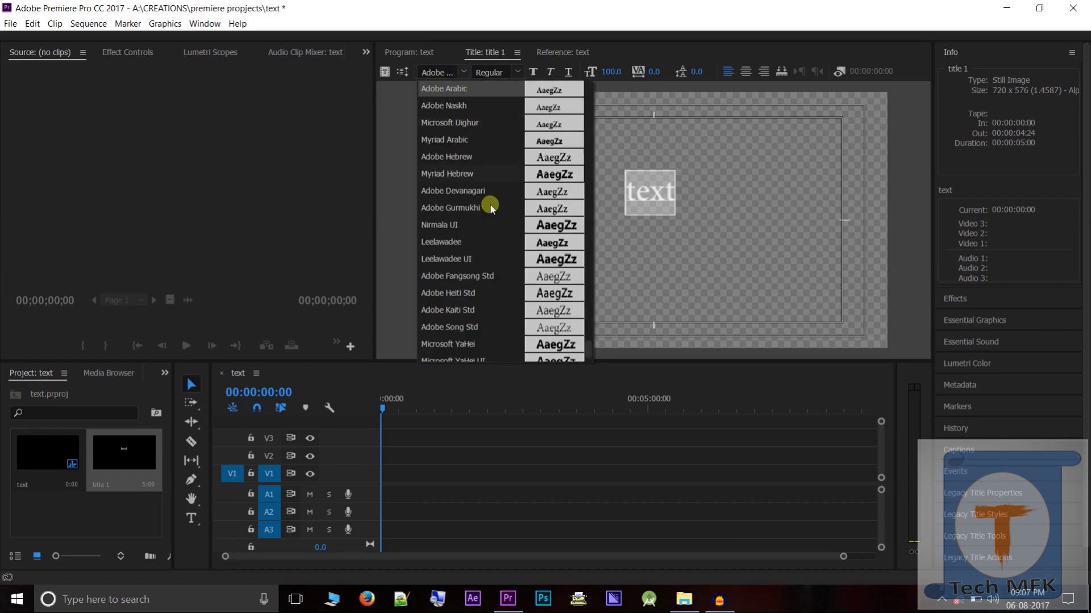
{"action": "scroll", "coordinate": [459, 223], "scroll_direction": "down", "scroll_amount": 2}
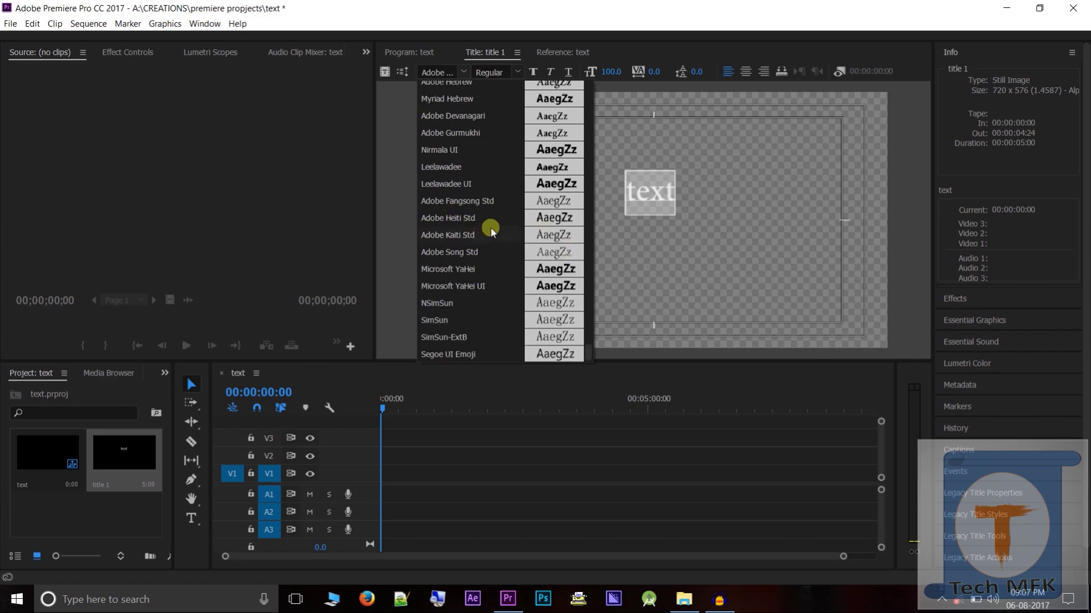
{"action": "left_click", "coordinate": [547, 50]}
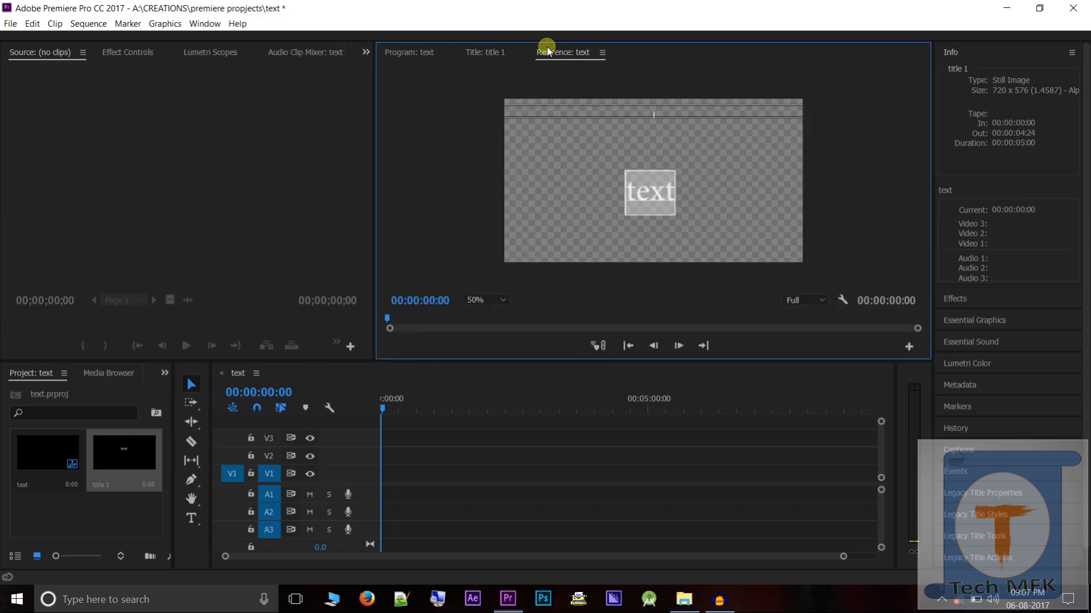
{"action": "left_click", "coordinate": [482, 53]}
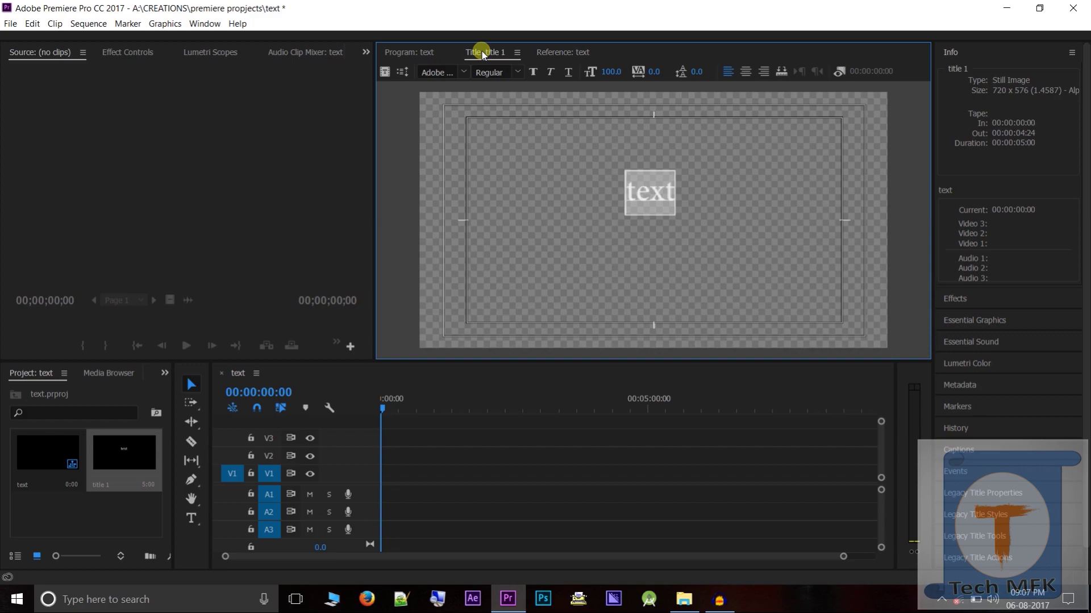
{"action": "left_click", "coordinate": [514, 73]}
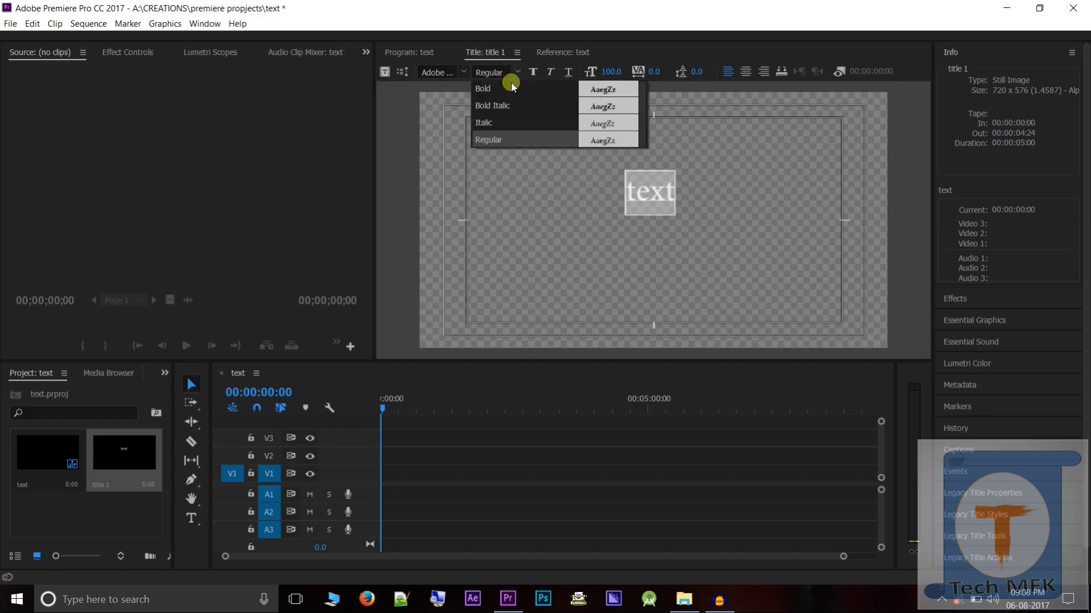
- Try bold, italic and underline formatting on a new empty text box beside the word "text"
{"action": "left_click", "coordinate": [506, 196]}
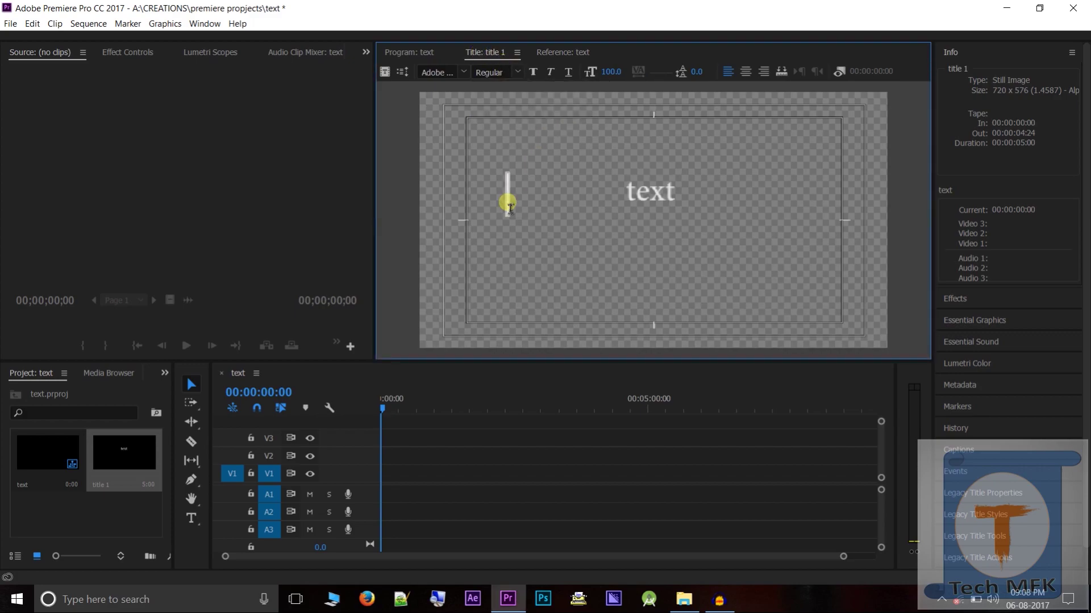
{"action": "left_click", "coordinate": [533, 72]}
{"action": "left_click", "coordinate": [548, 73]}
{"action": "left_click", "coordinate": [566, 73]}
- Reselect the word "text" in the title, look at its Tab Stops settings and dismiss them
{"action": "left_click", "coordinate": [673, 191]}
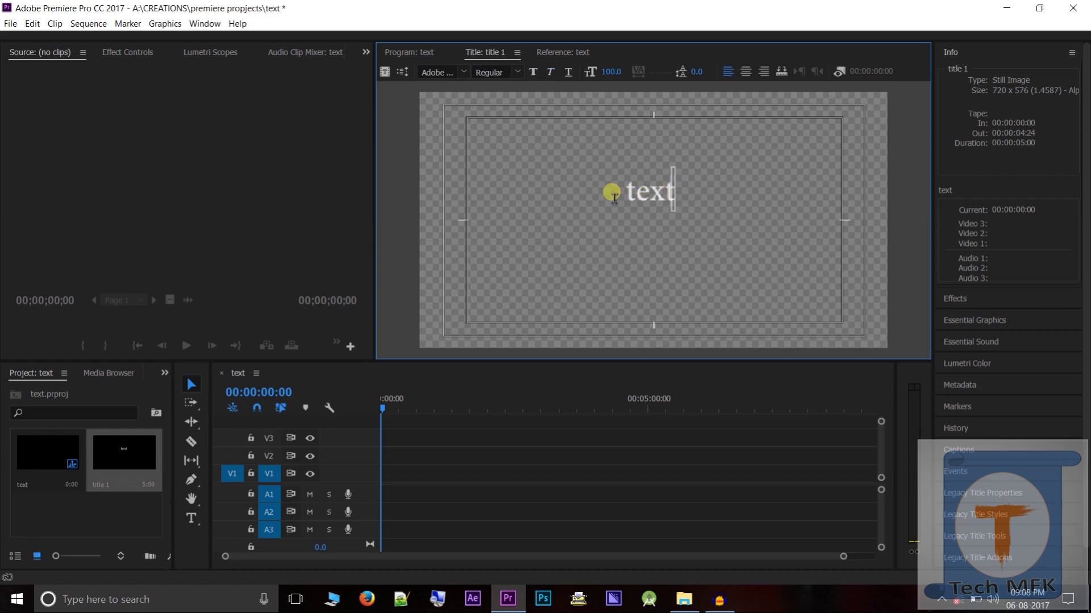
{"action": "left_click", "coordinate": [636, 196]}
{"action": "left_click_drag", "start_coordinate": [671, 191], "coordinate": [613, 195]}
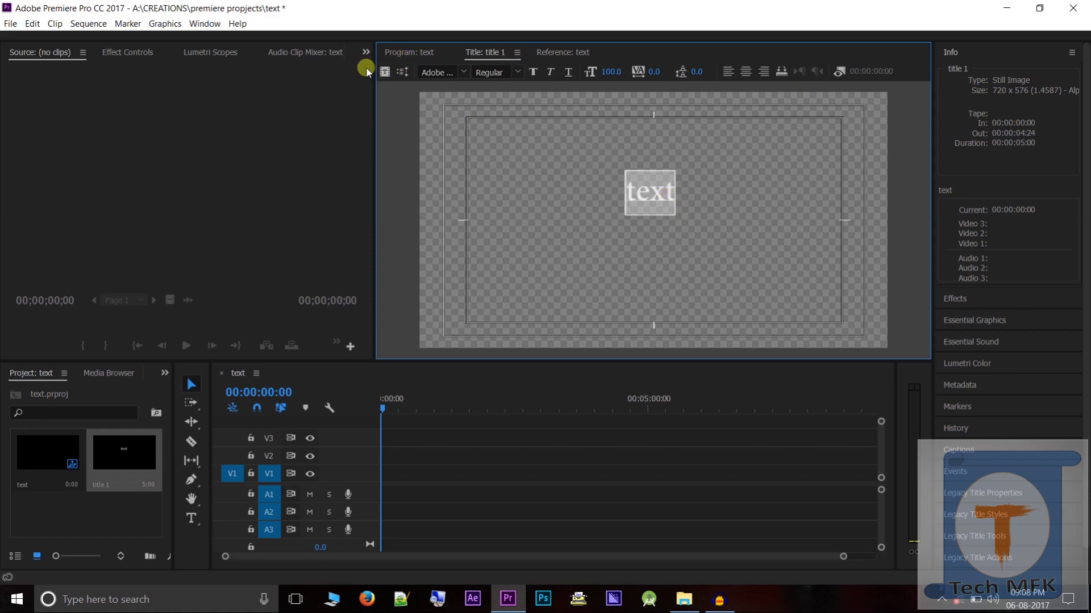
{"action": "left_click", "coordinate": [781, 72]}
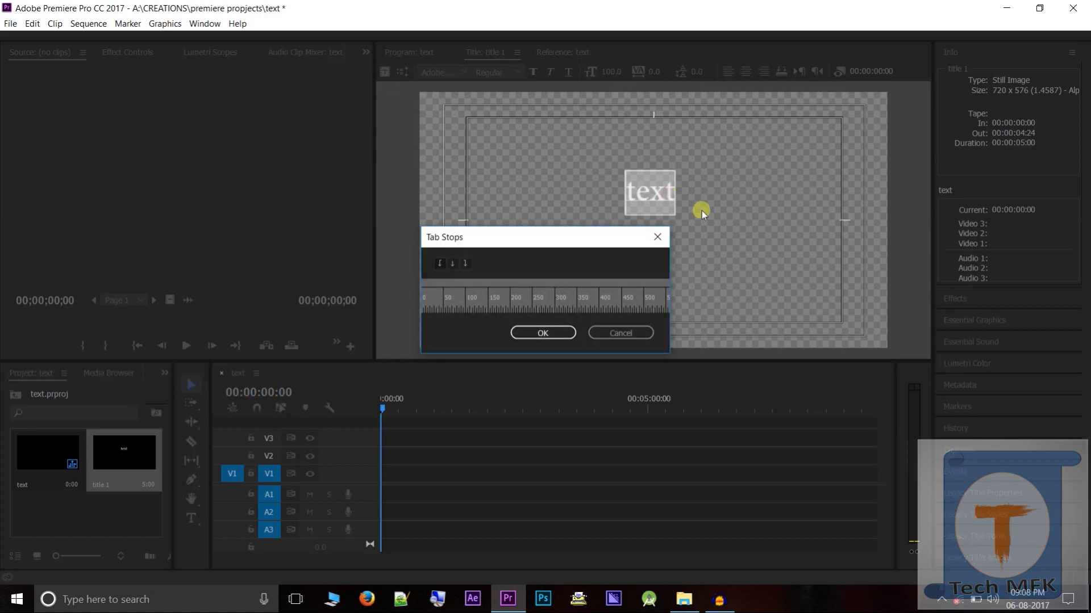
{"action": "left_click", "coordinate": [657, 236]}
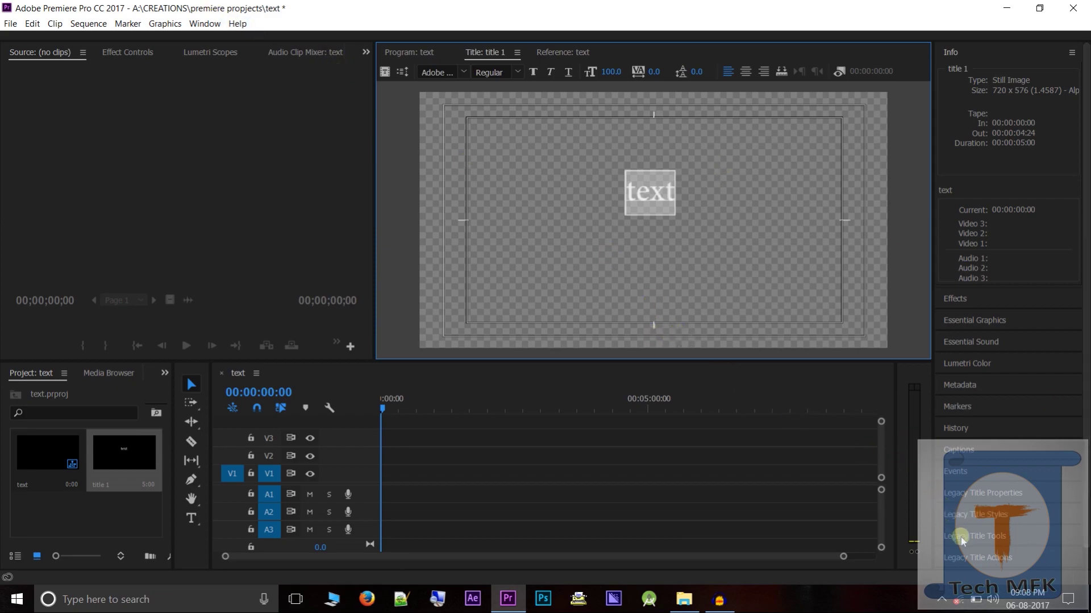
- Bring up the Legacy Title Designer for "title 1" and make the Tools panel active
{"action": "left_click", "coordinate": [200, 24]}
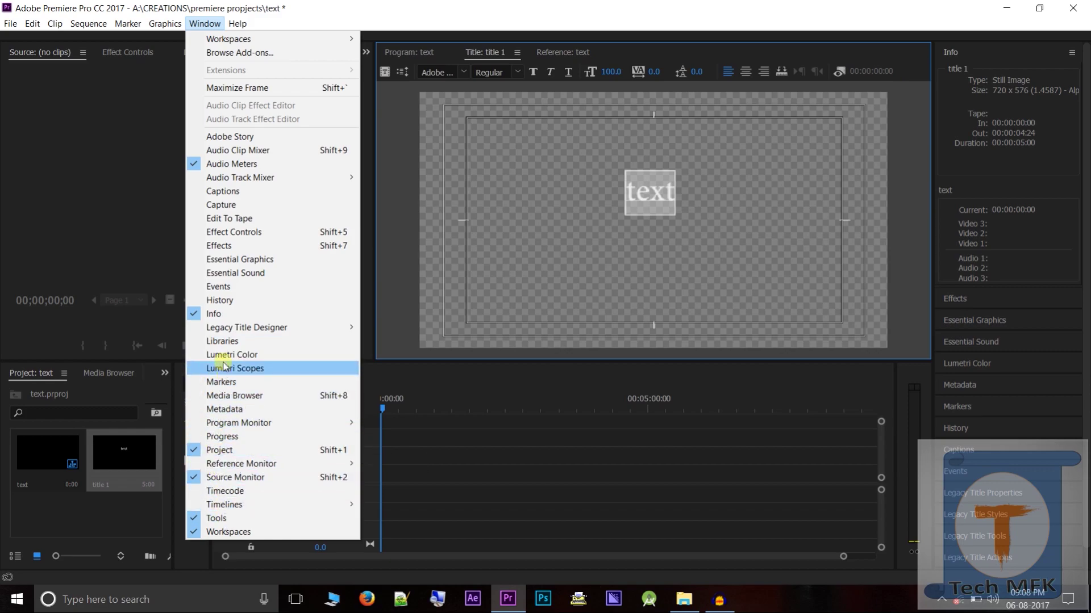
{"action": "mouse_move", "coordinate": [234, 334]}
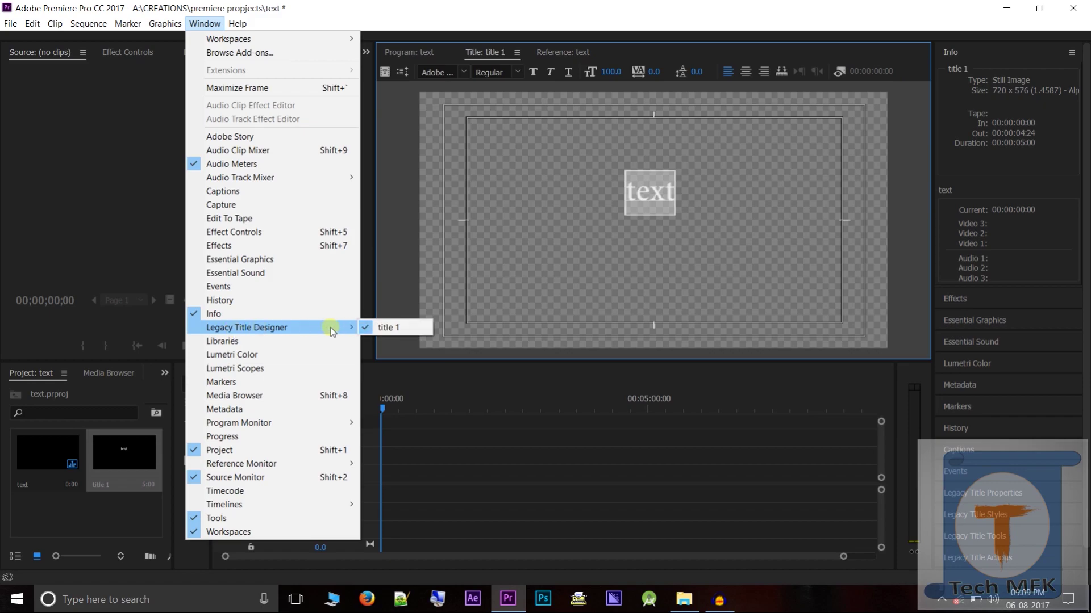
{"action": "left_click", "coordinate": [376, 328]}
{"action": "left_click", "coordinate": [200, 23]}
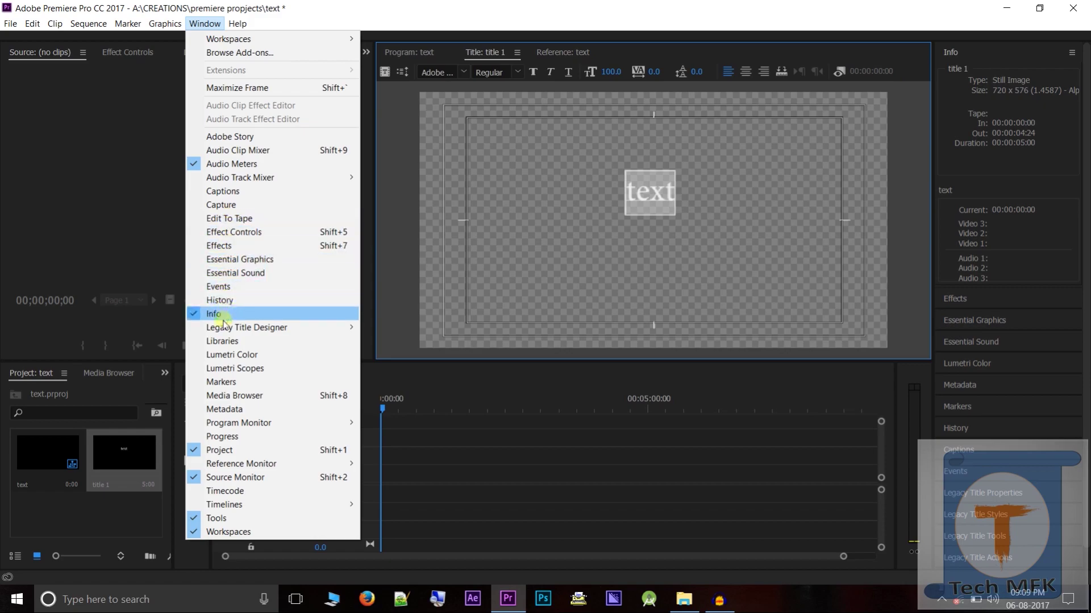
{"action": "mouse_move", "coordinate": [221, 332]}
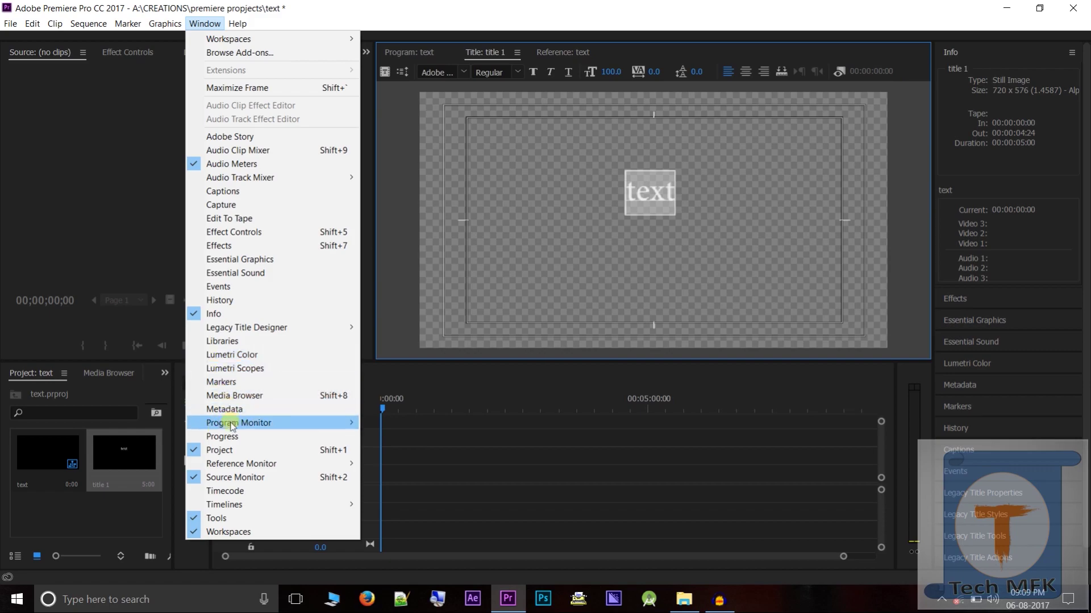
{"action": "left_click", "coordinate": [230, 518]}
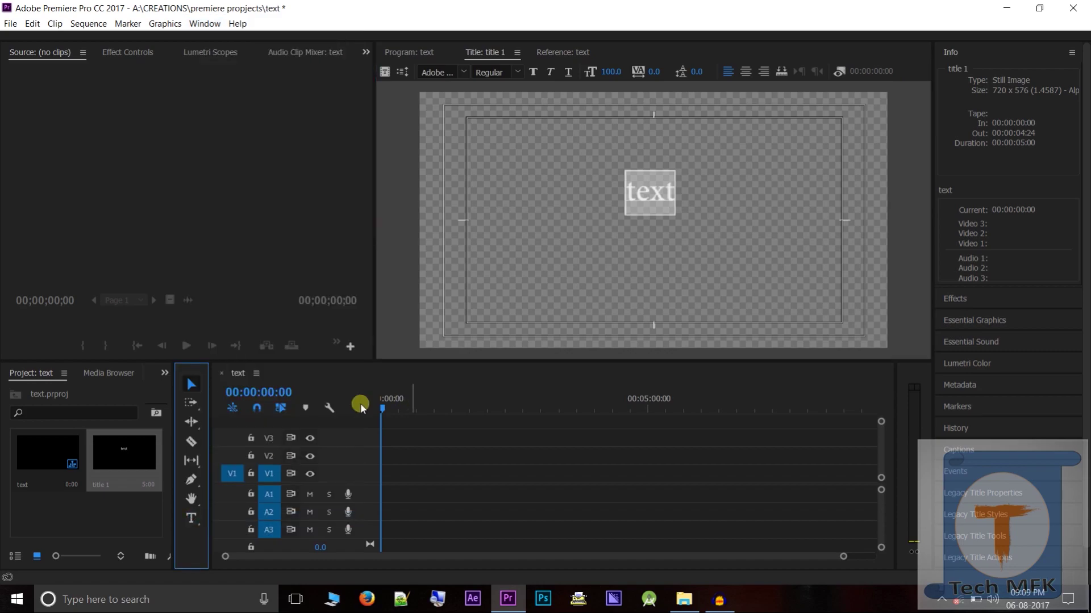
- With the Type tool, select the word "text", try a red and a white legacy title style, and apply the gold Arial Black style
{"action": "left_click", "coordinate": [191, 518]}
{"action": "left_click", "coordinate": [566, 174]}
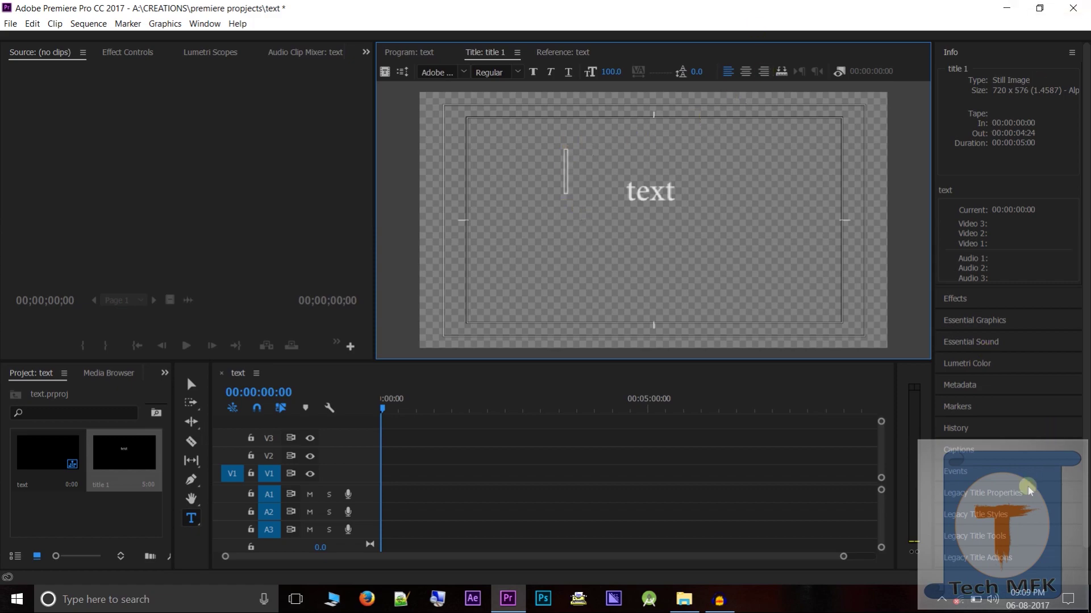
{"action": "left_click", "coordinate": [998, 517]}
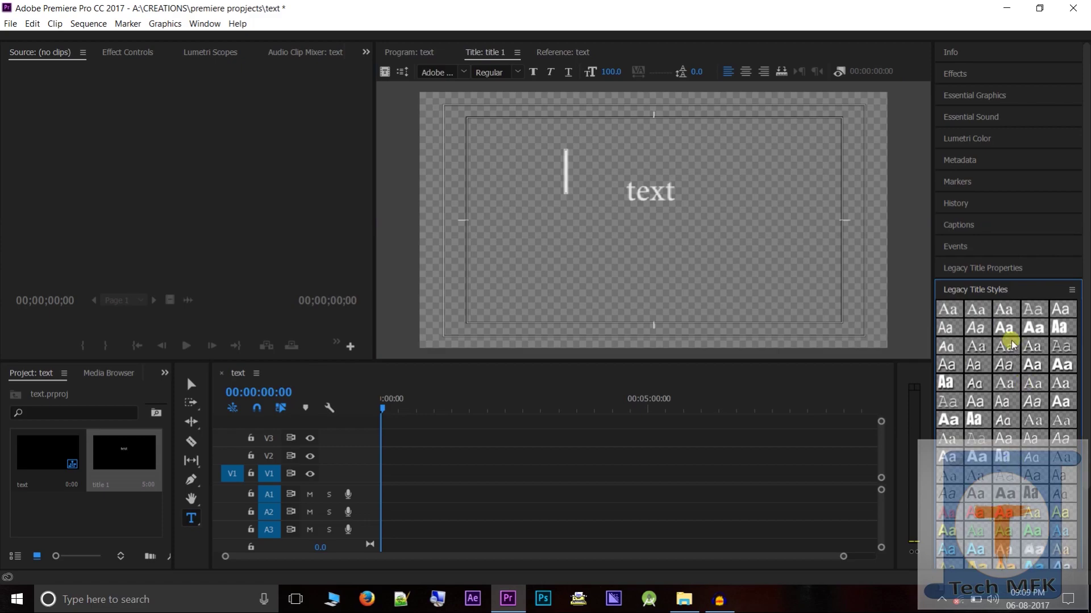
{"action": "left_click", "coordinate": [674, 196]}
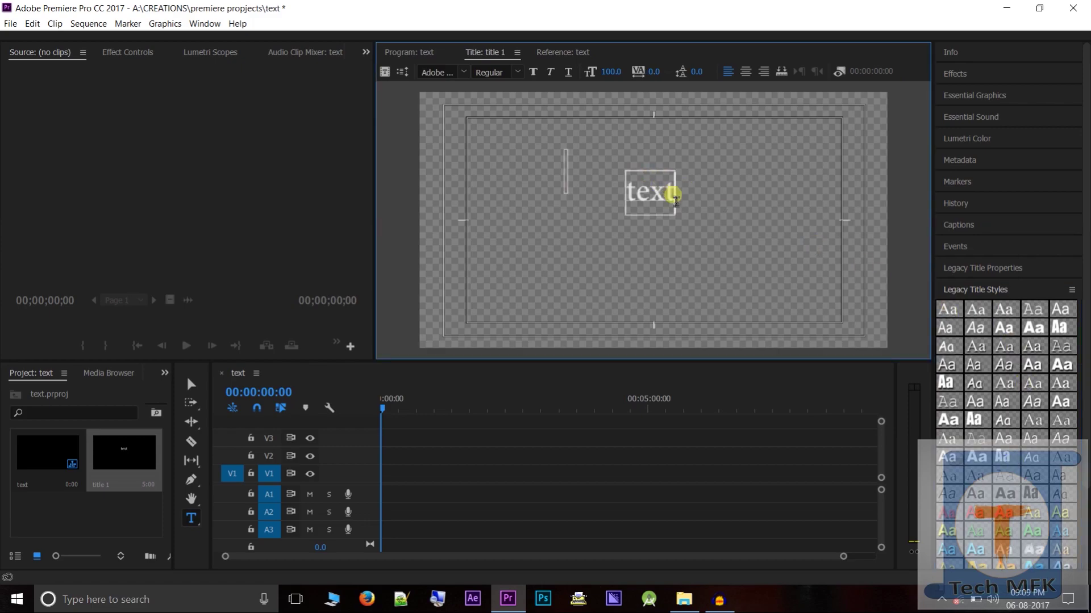
{"action": "left_click_drag", "start_coordinate": [673, 196], "coordinate": [631, 199]}
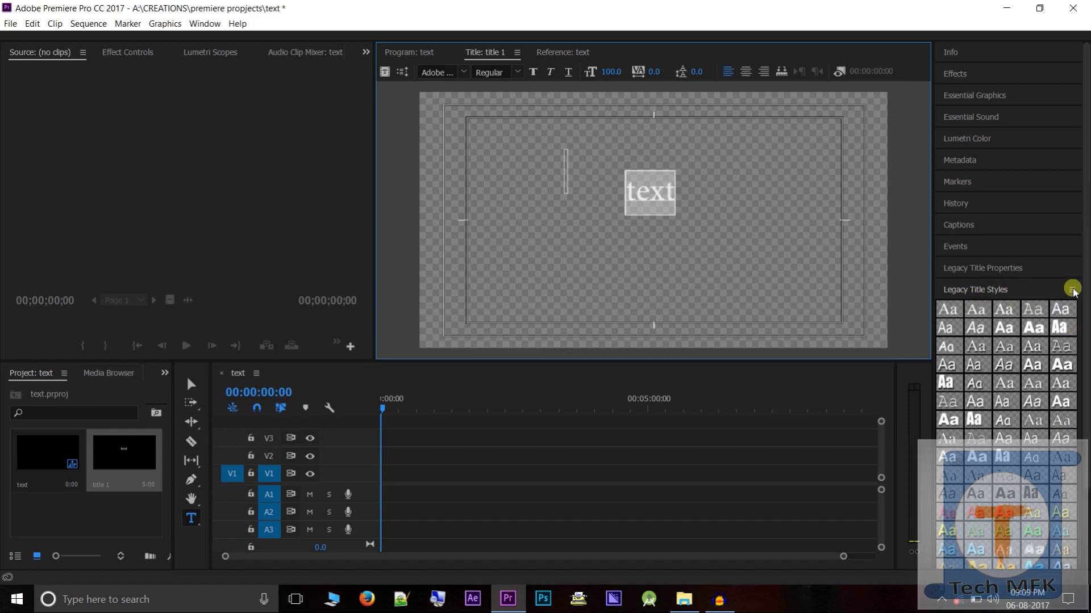
{"action": "left_click", "coordinate": [987, 516]}
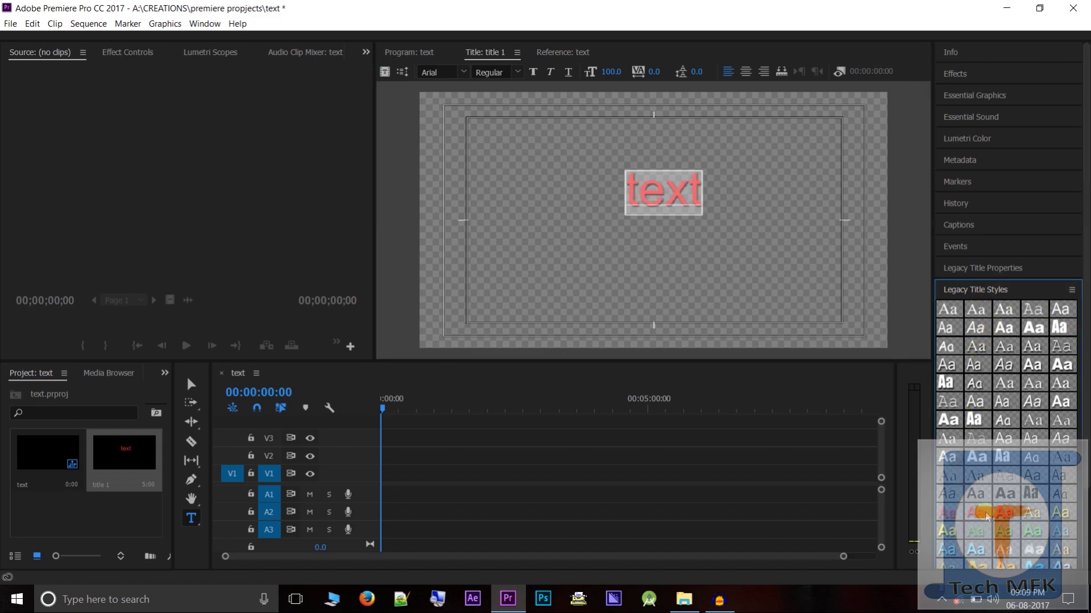
{"action": "left_click", "coordinate": [1042, 443]}
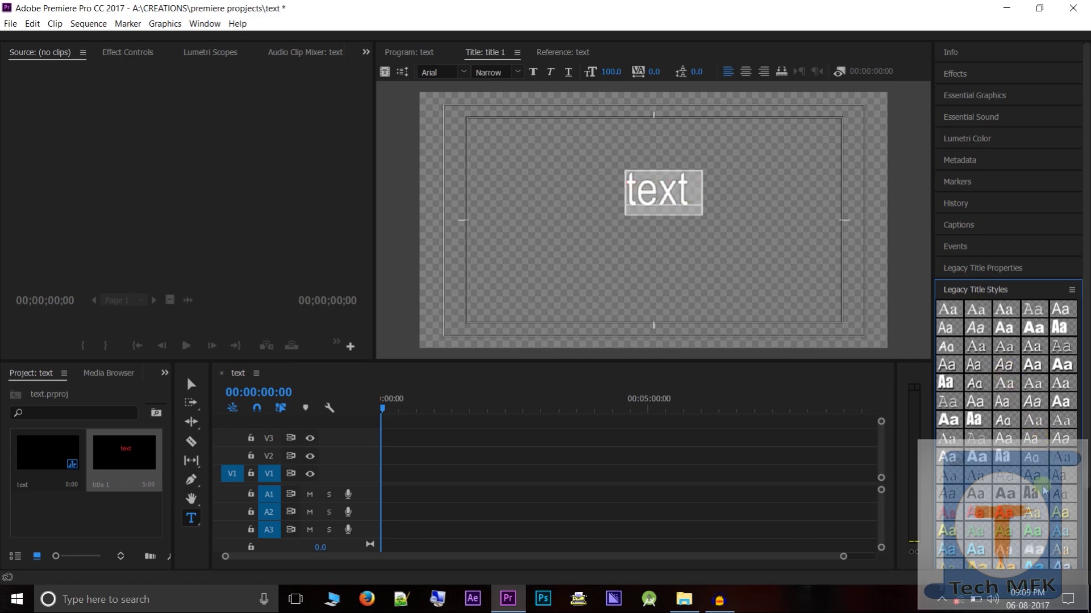
{"action": "scroll", "coordinate": [1022, 423], "scroll_direction": "down", "scroll_amount": 2}
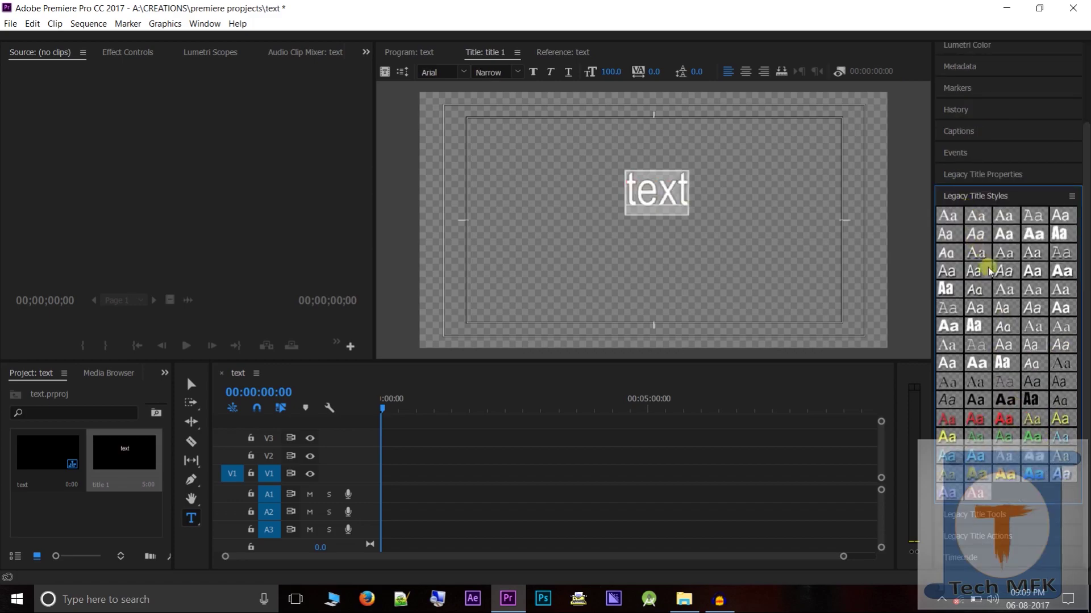
{"action": "left_click", "coordinate": [976, 479]}
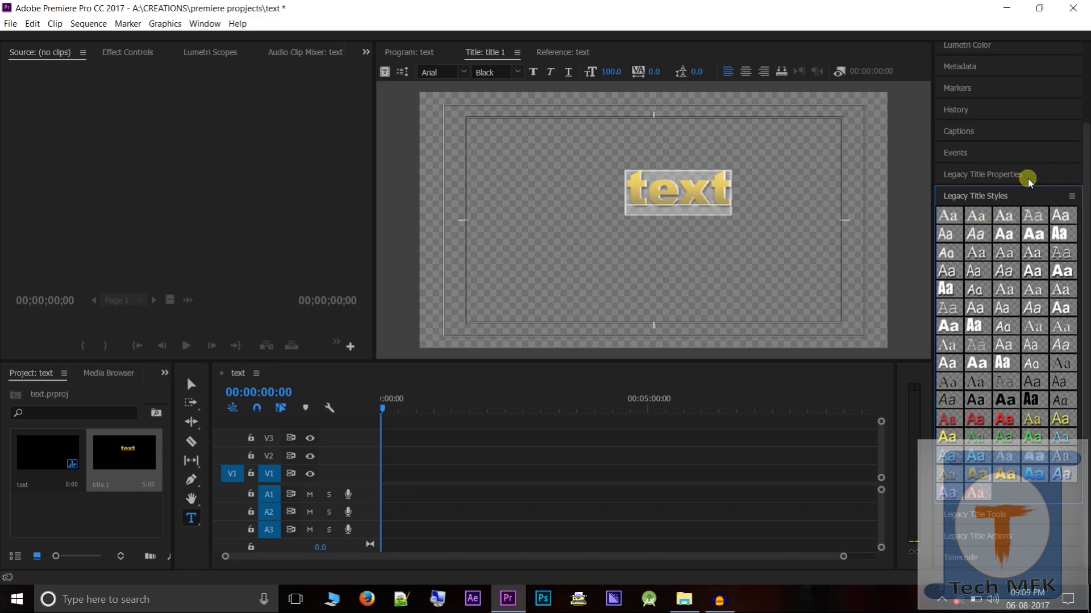
- Show the Legacy Title Properties, lower the word's opacity to 0% and bring it back to 100%
{"action": "left_click", "coordinate": [1028, 176]}
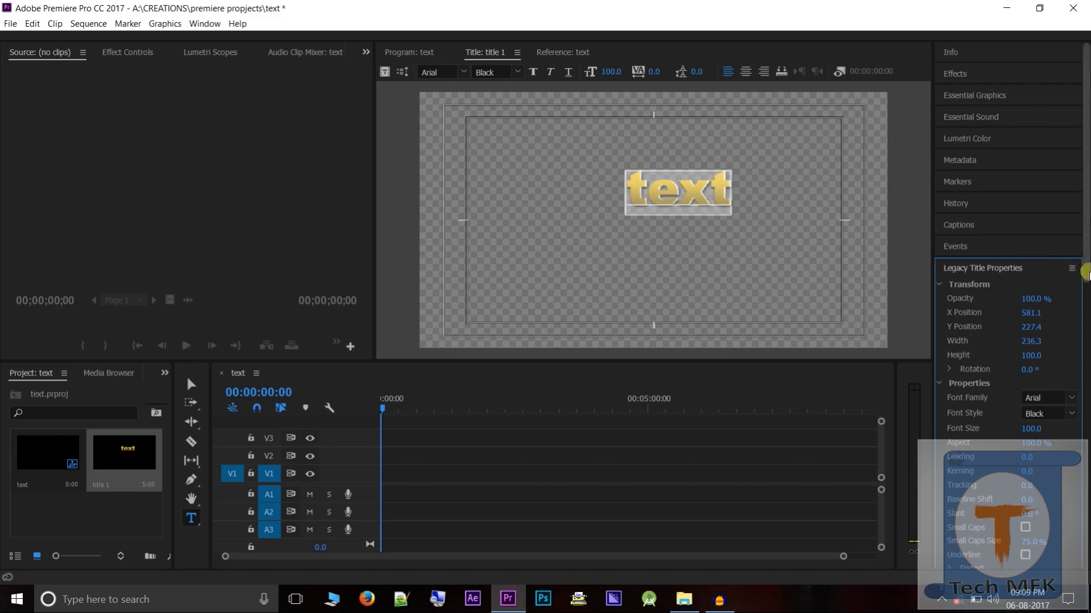
{"action": "mouse_move", "coordinate": [1085, 280]}
{"action": "left_mouse_down"}
{"action": "mouse_move", "coordinate": [1085, 397]}
{"action": "mouse_move", "coordinate": [1085, 375]}
{"action": "left_mouse_up"}
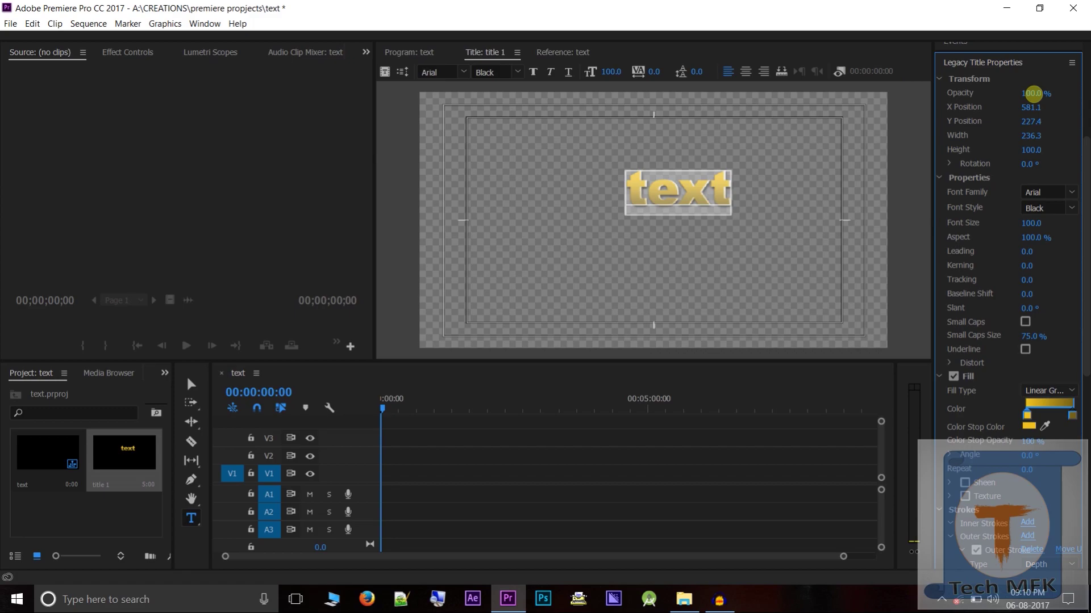
{"action": "left_click_drag", "start_coordinate": [1033, 92], "coordinate": [898, 124]}
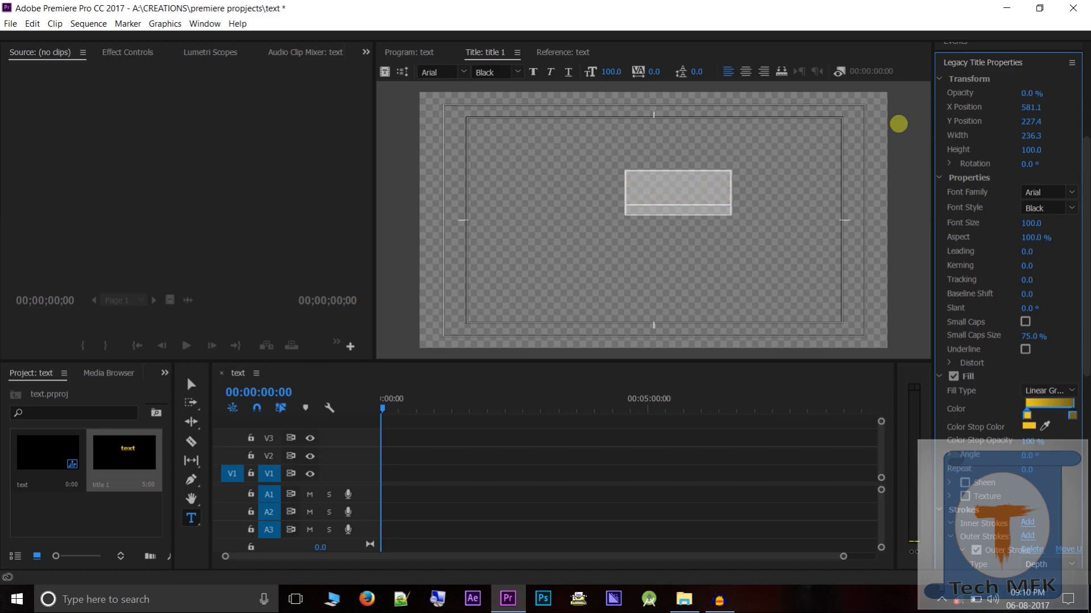
{"action": "left_click_drag", "start_coordinate": [898, 124], "coordinate": [1044, 124]}
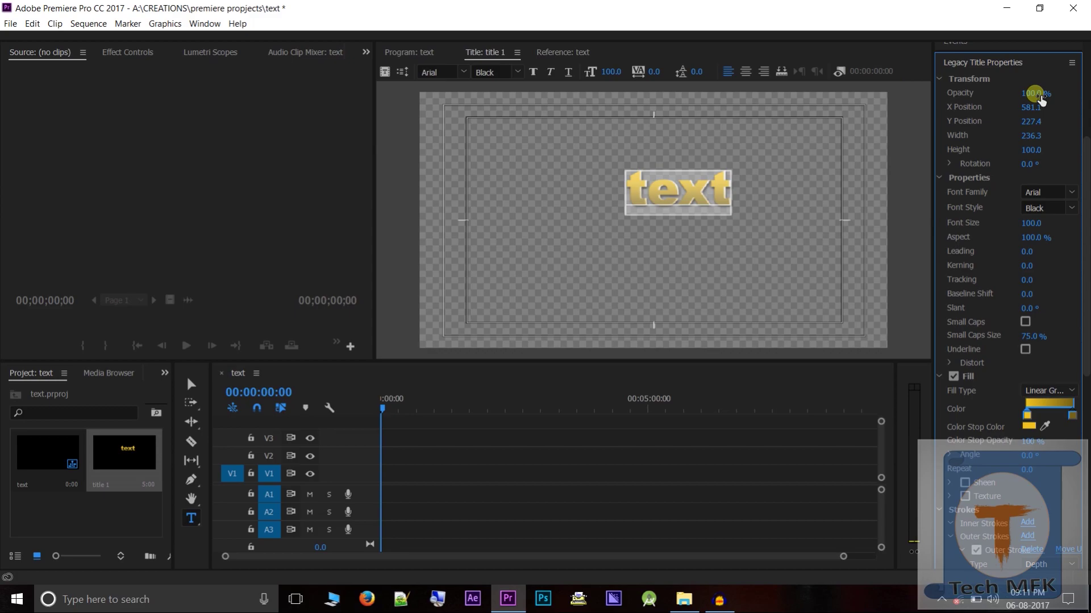
- Try to set the word's opacity to 4545
{"action": "left_click_drag", "start_coordinate": [1034, 93], "coordinate": [1020, 67]}
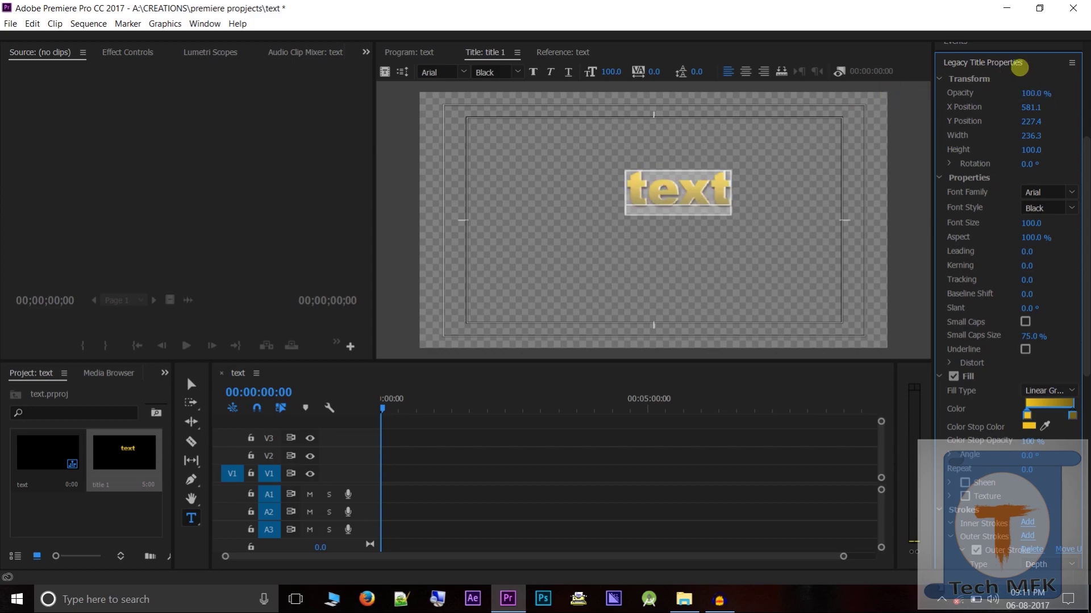
{"action": "left_click", "coordinate": [1033, 94]}
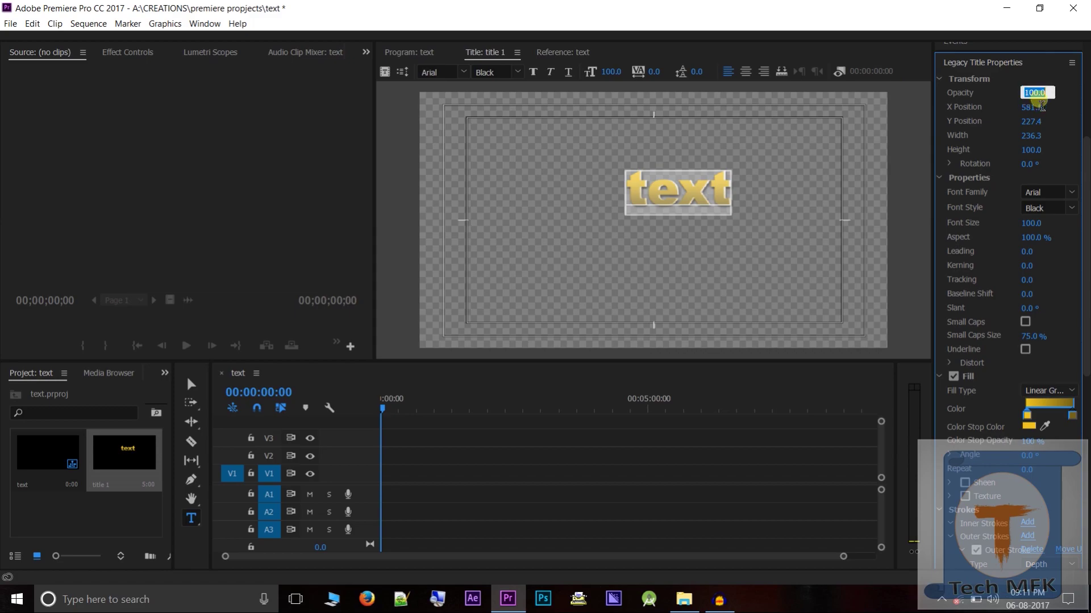
{"action": "type", "text": "4545"}
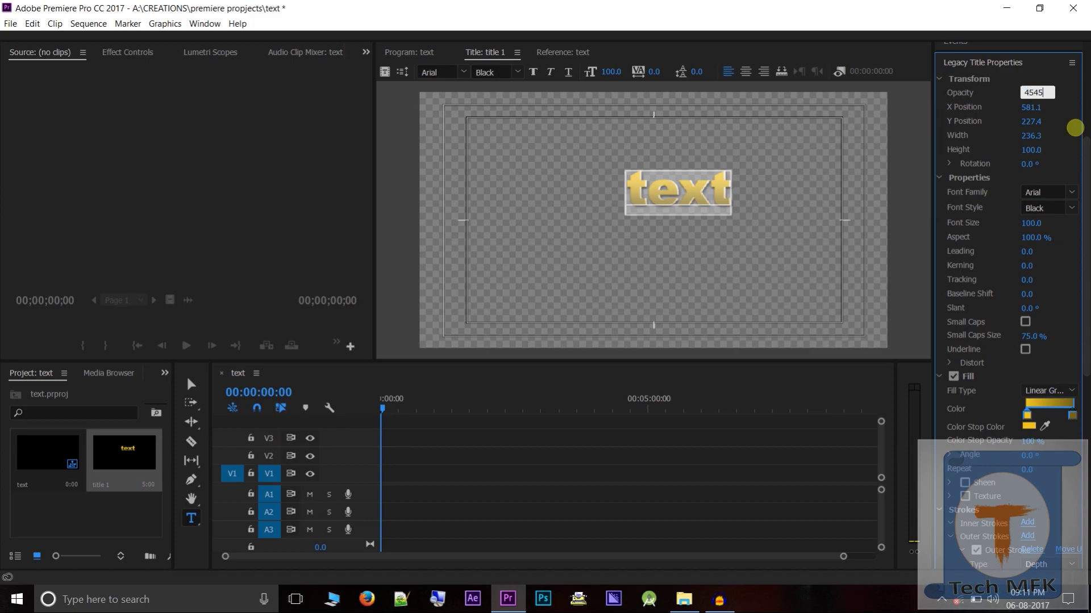
{"action": "key", "text": "Return"}
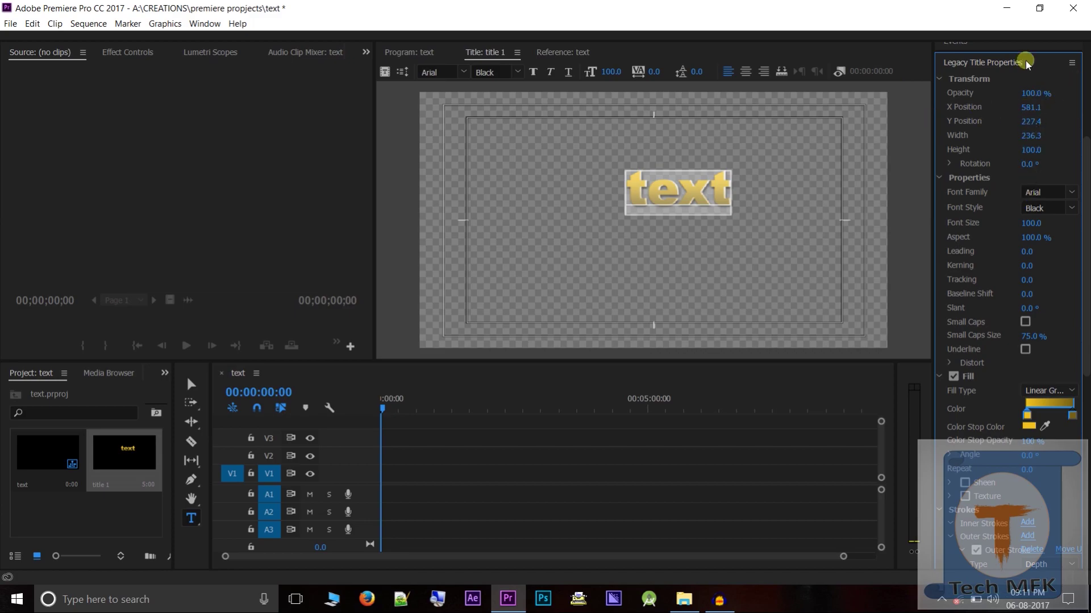
- Move the word "text" to X position 492.1 and Y position 309.4, and enlarge it to width 294.3 and height 151.0
{"action": "left_click_drag", "start_coordinate": [1037, 112], "coordinate": [1040, 116]}
{"action": "left_click_drag", "start_coordinate": [1035, 112], "coordinate": [849, 160]}
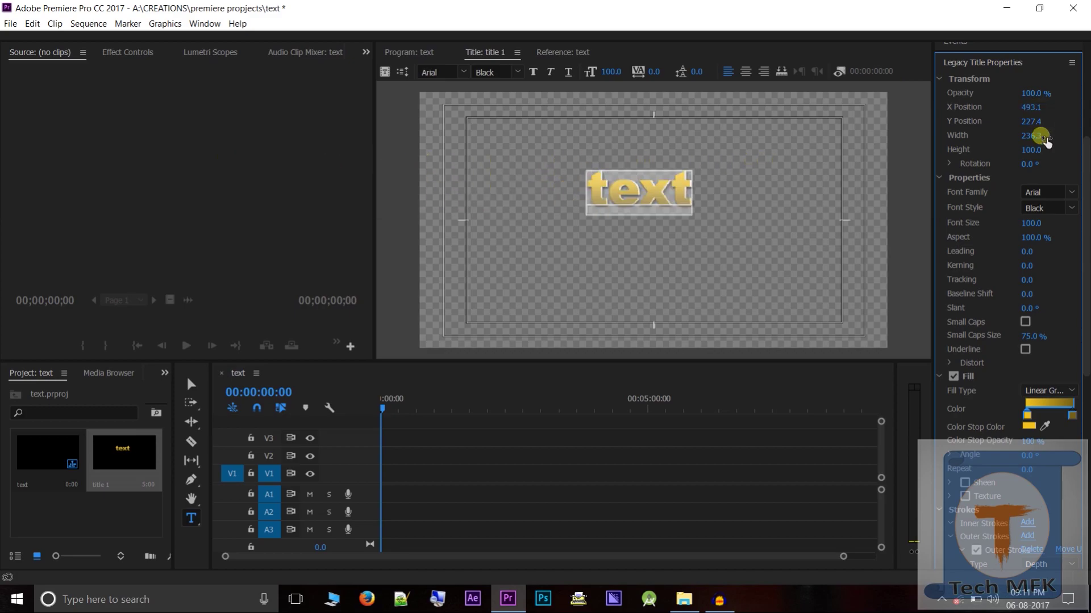
{"action": "left_click_drag", "start_coordinate": [1031, 122], "coordinate": [979, 122]}
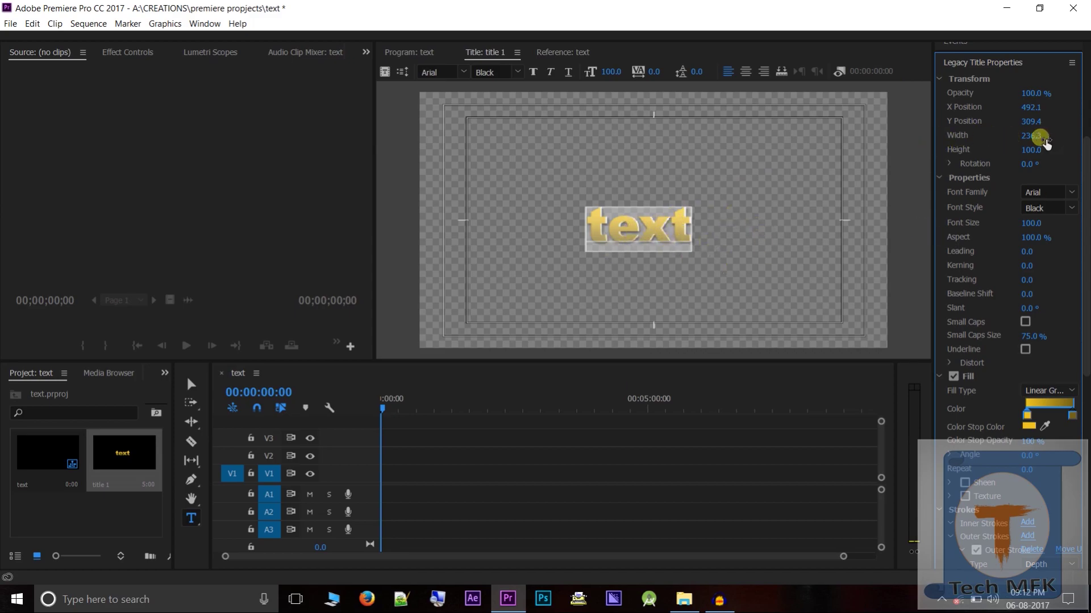
{"action": "left_click_drag", "start_coordinate": [1043, 139], "coordinate": [1071, 155]}
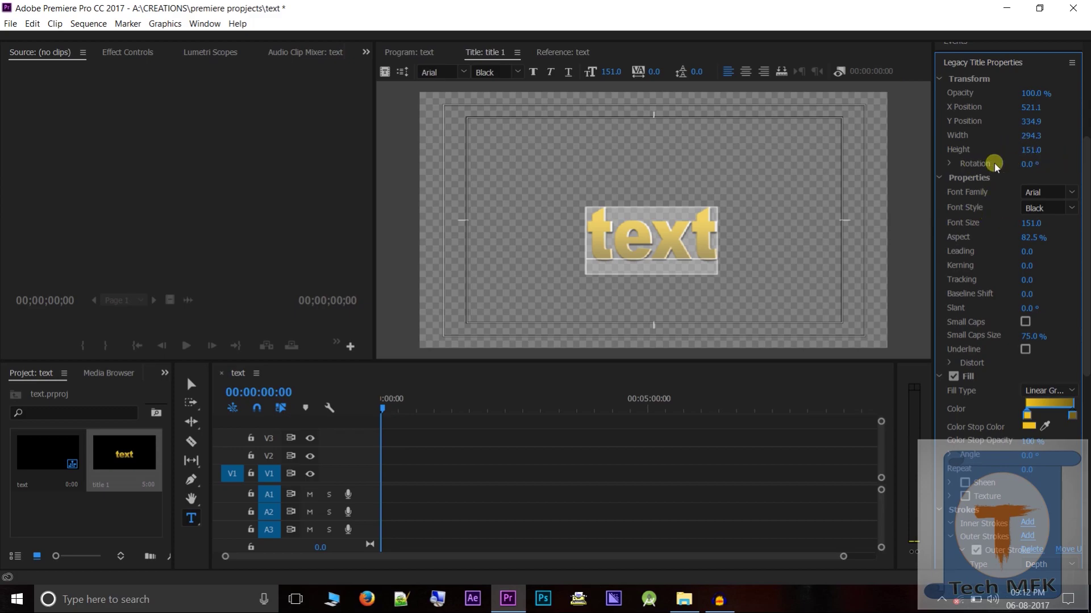
- Change the word's font family to Blackoak Std, trying a 337° rotation and settling on 1.0°
{"action": "mouse_move", "coordinate": [1047, 165]}
{"action": "left_mouse_down"}
{"action": "mouse_move", "coordinate": [1067, 189]}
{"action": "mouse_move", "coordinate": [1072, 239]}
{"action": "mouse_move", "coordinate": [1039, 138]}
{"action": "mouse_move", "coordinate": [1043, 165]}
{"action": "left_mouse_up"}
{"action": "left_click", "coordinate": [1034, 142]}
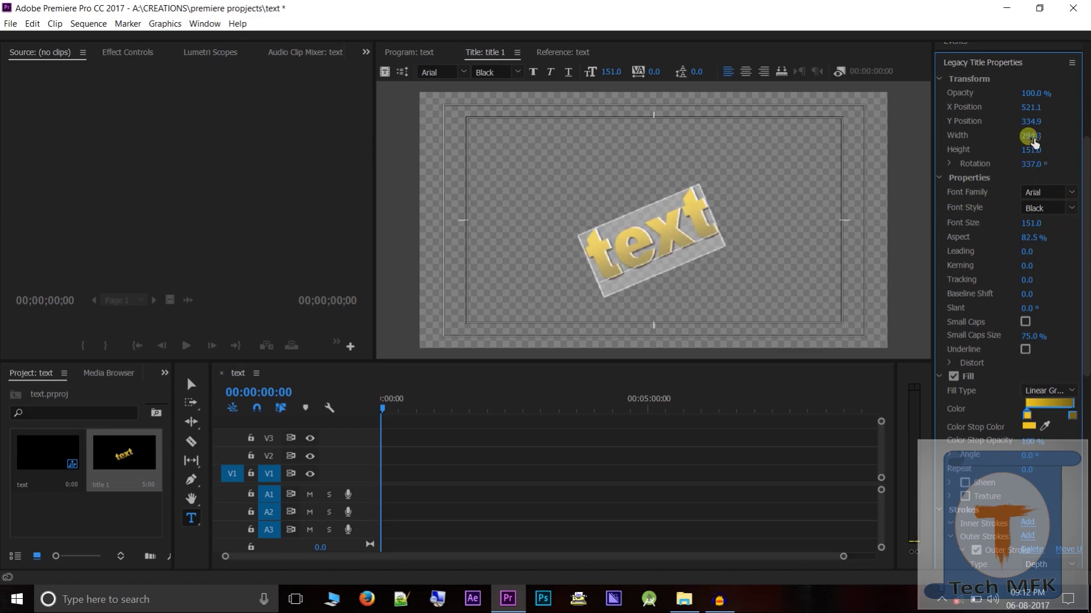
{"action": "left_click", "coordinate": [1071, 194]}
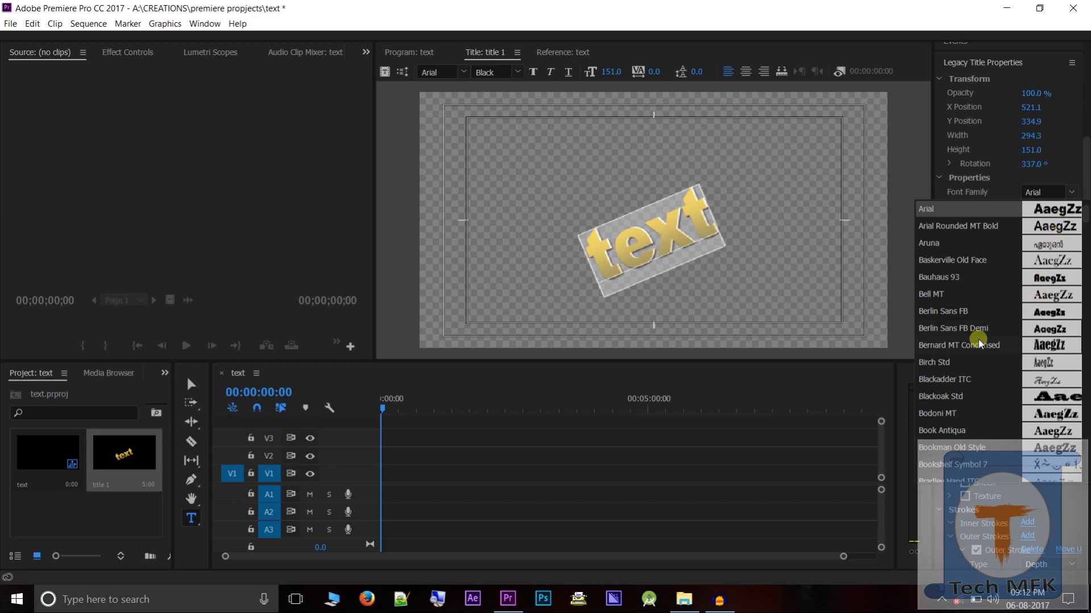
{"action": "left_click", "coordinate": [932, 396]}
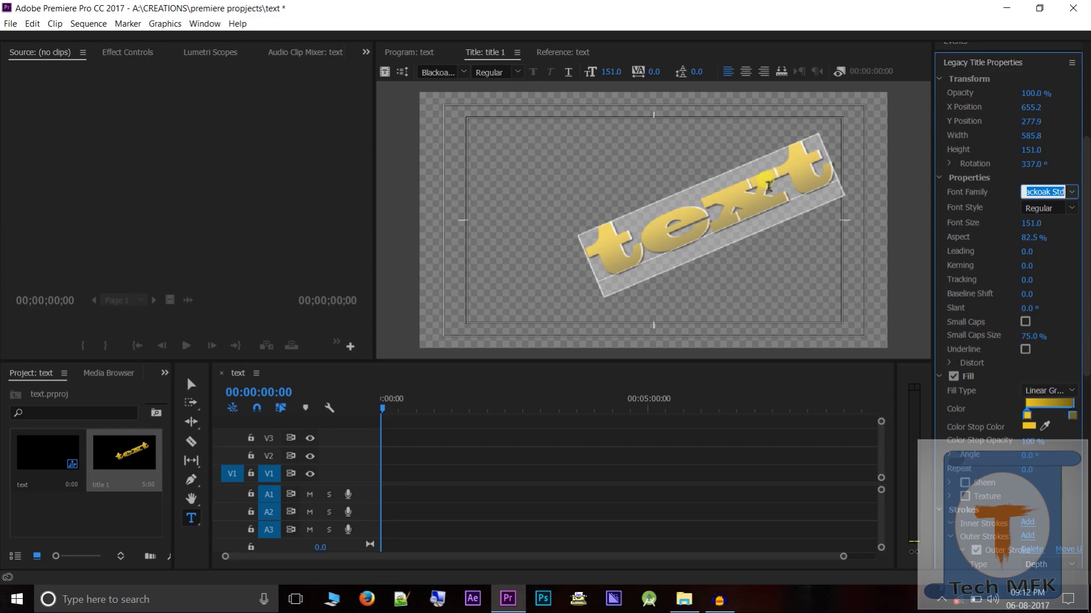
{"action": "mouse_move", "coordinate": [1031, 170]}
{"action": "left_mouse_down"}
{"action": "mouse_move", "coordinate": [1019, 165]}
{"action": "mouse_move", "coordinate": [1052, 166]}
{"action": "mouse_move", "coordinate": [1026, 161]}
{"action": "left_mouse_up"}
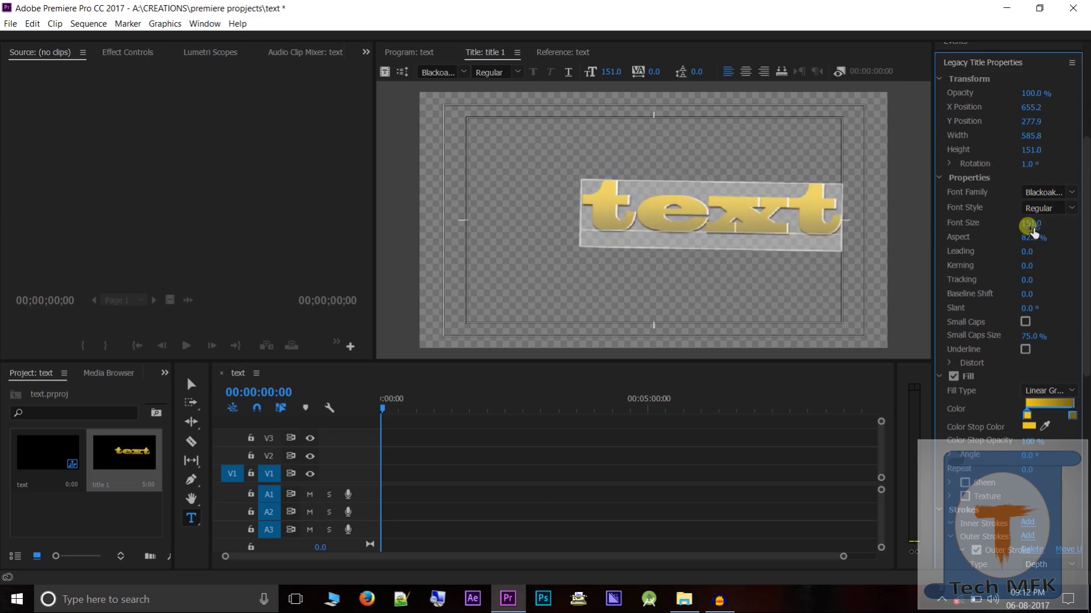
- Reduce the font size of the word "text" to 97, trying 107 and 89 on the way
{"action": "left_click_drag", "start_coordinate": [1027, 224], "coordinate": [995, 222]}
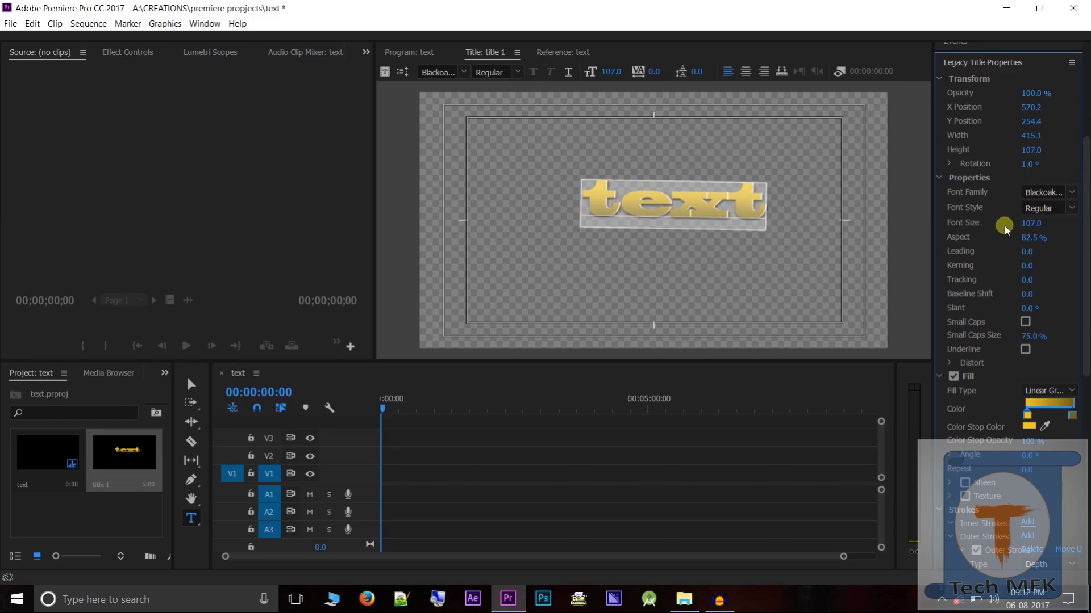
{"action": "left_click", "coordinate": [1051, 216]}
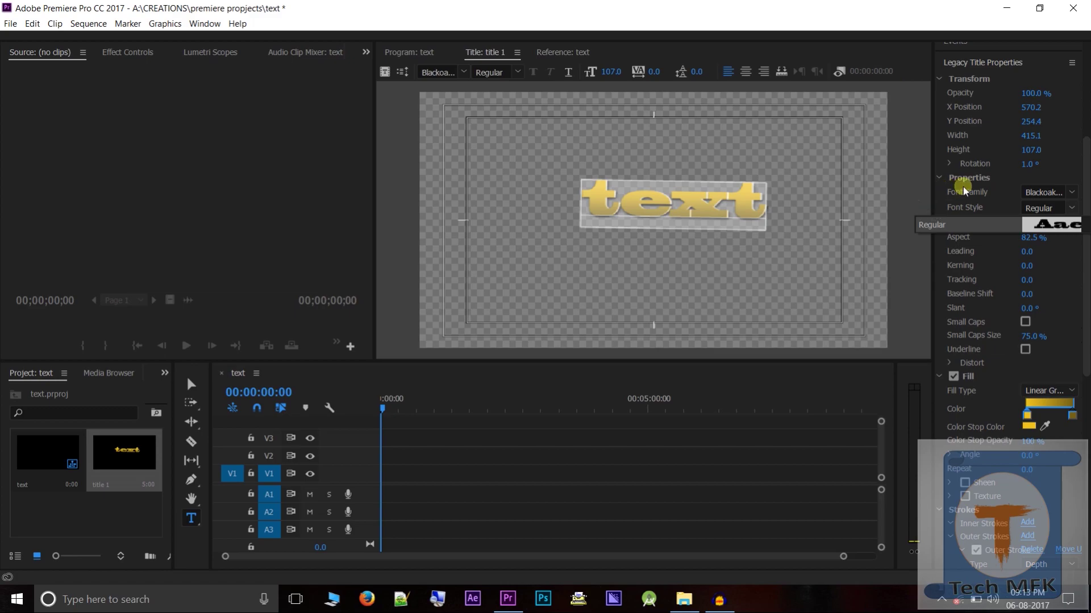
{"action": "left_click", "coordinate": [915, 253]}
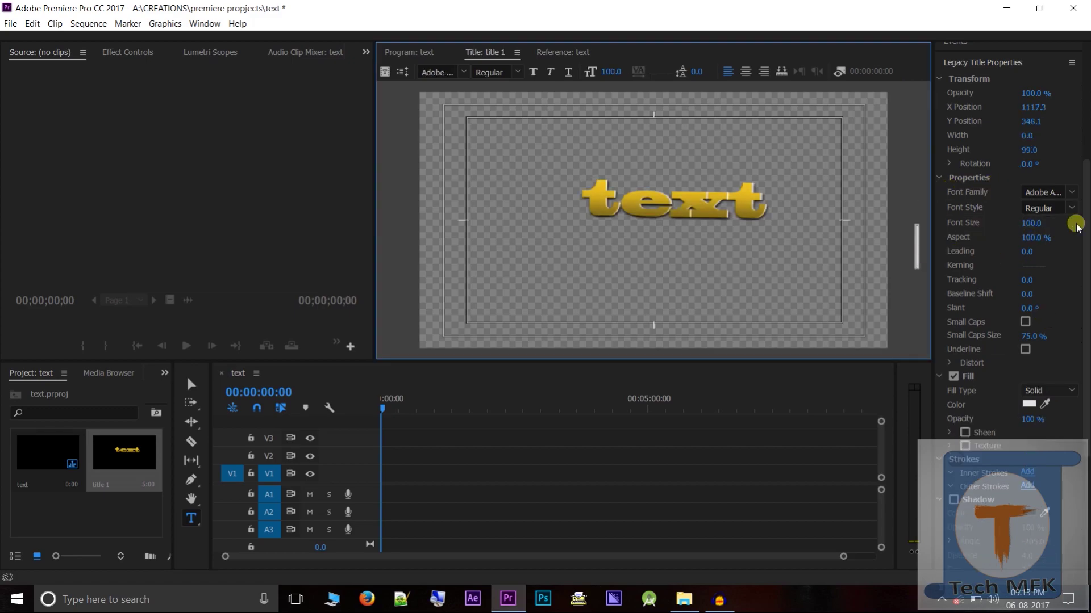
{"action": "left_click_drag", "start_coordinate": [764, 212], "coordinate": [594, 203]}
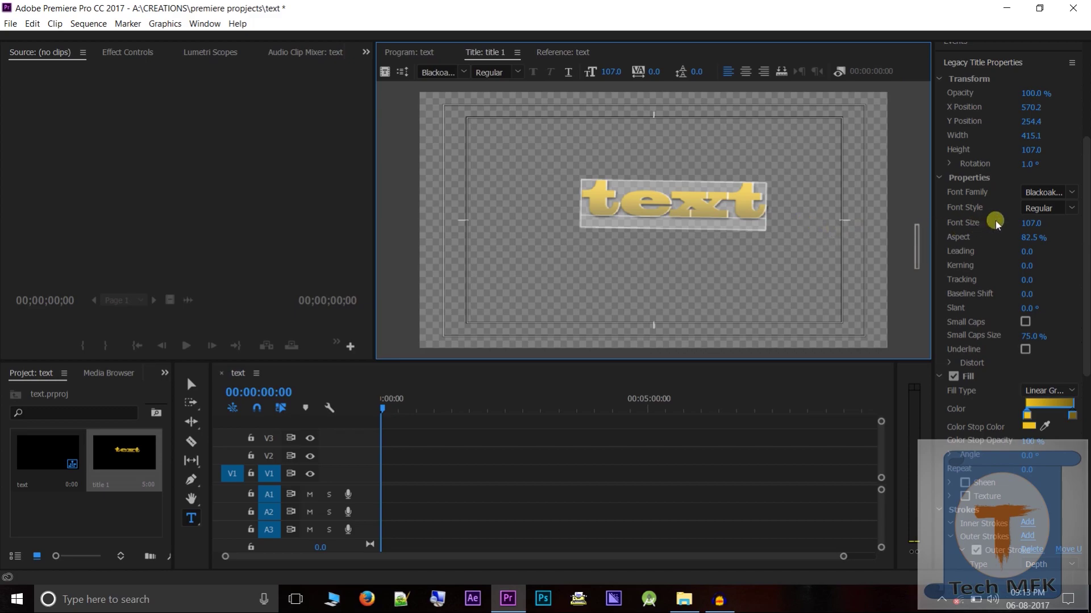
{"action": "mouse_move", "coordinate": [1040, 225]}
{"action": "left_mouse_down"}
{"action": "mouse_move", "coordinate": [1075, 225]}
{"action": "mouse_move", "coordinate": [1016, 225]}
{"action": "mouse_move", "coordinate": [1048, 237]}
{"action": "left_mouse_up"}
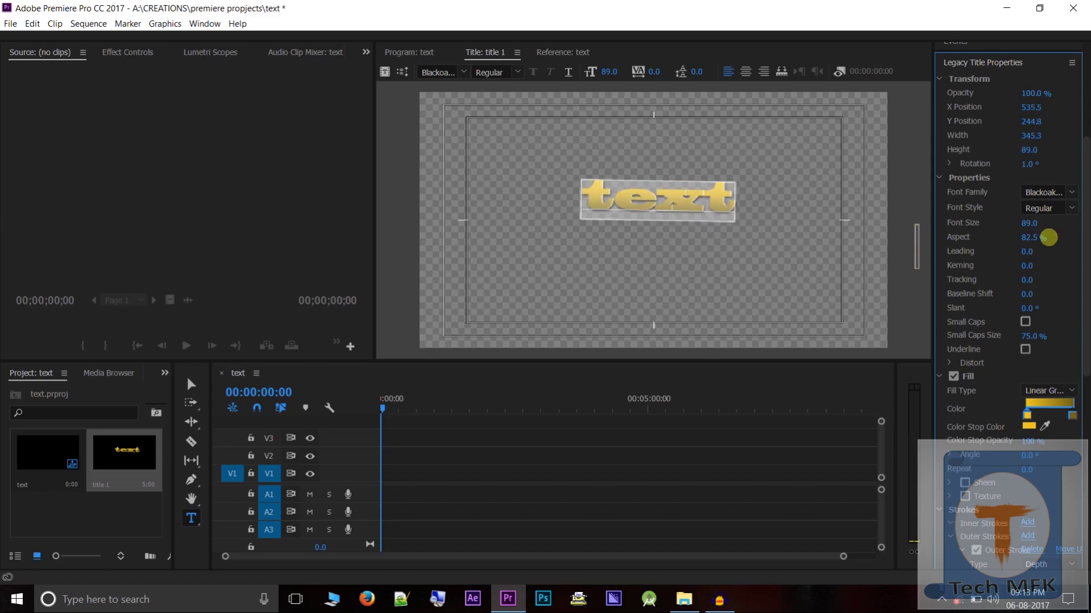
{"action": "left_click_drag", "start_coordinate": [1028, 224], "coordinate": [1036, 225]}
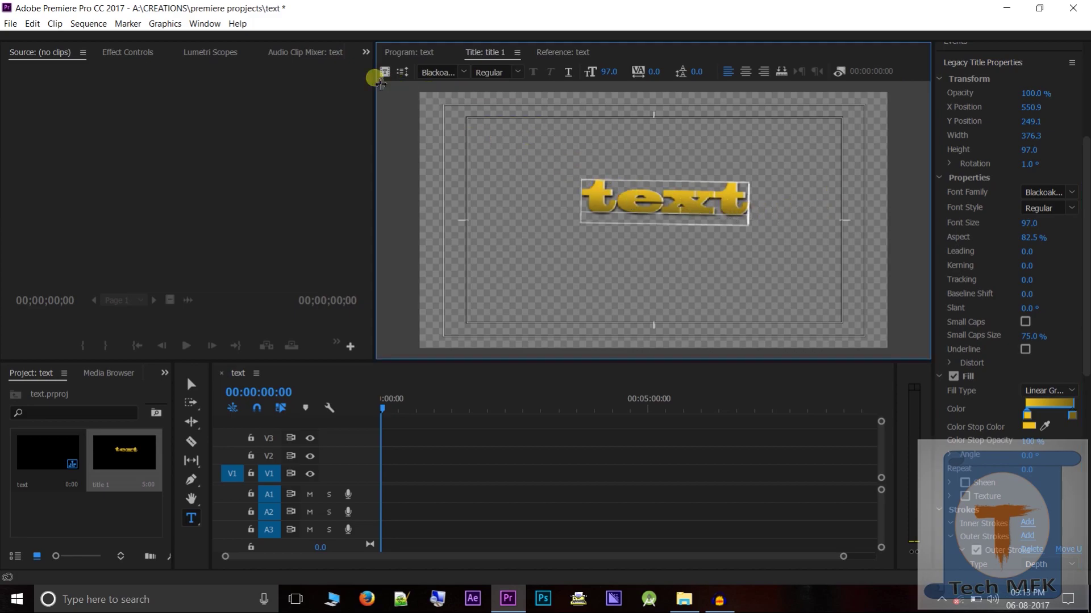
- Try to select the word "text" as an object with the Selection tool
{"action": "left_click", "coordinate": [192, 384]}
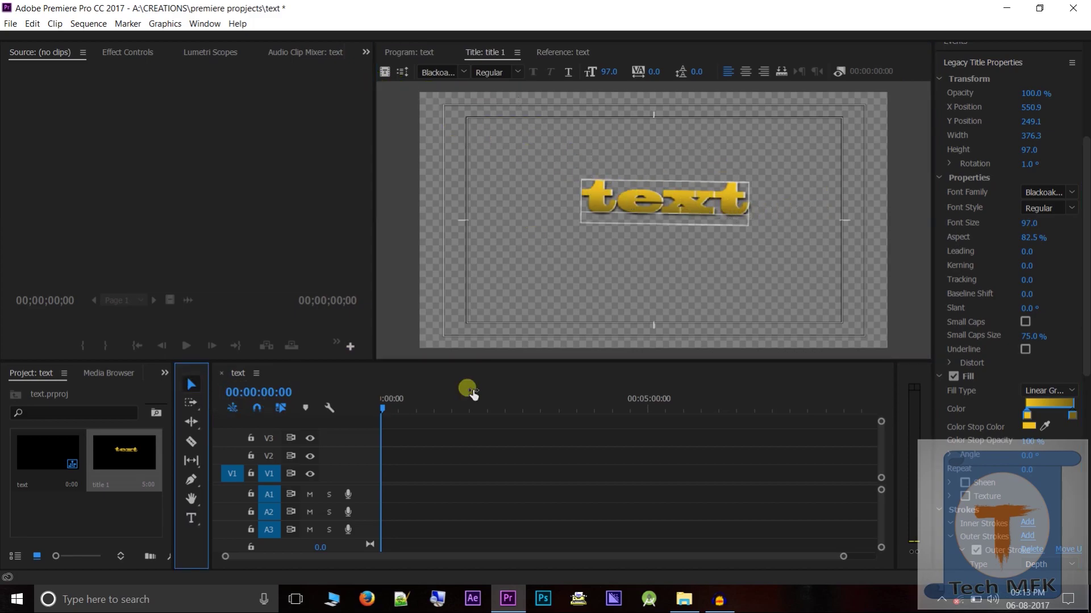
{"action": "left_click", "coordinate": [677, 198]}
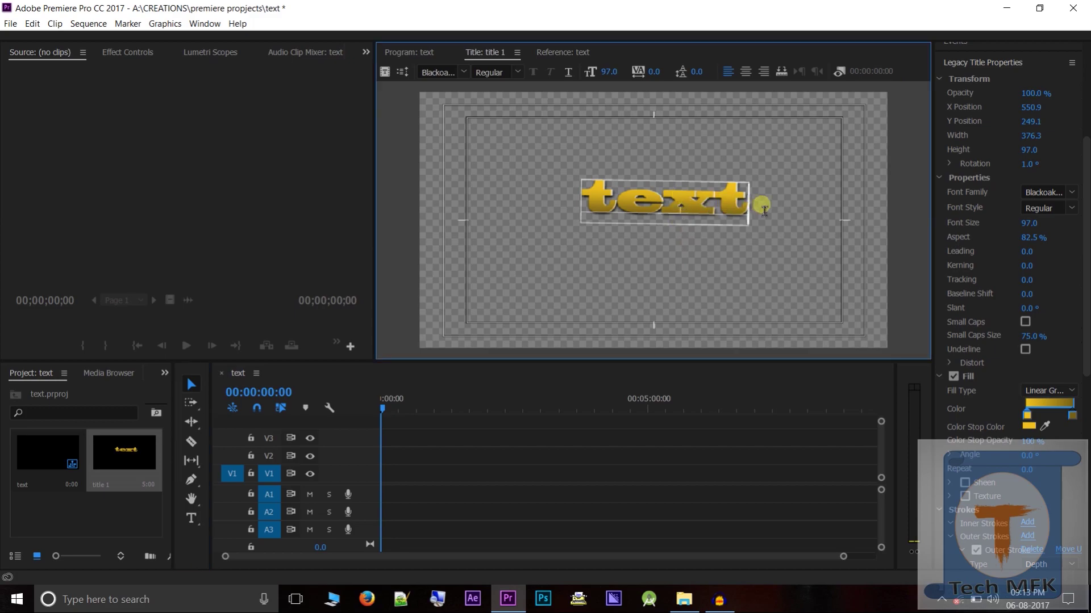
{"action": "left_click", "coordinate": [192, 385]}
{"action": "left_click", "coordinate": [818, 244]}
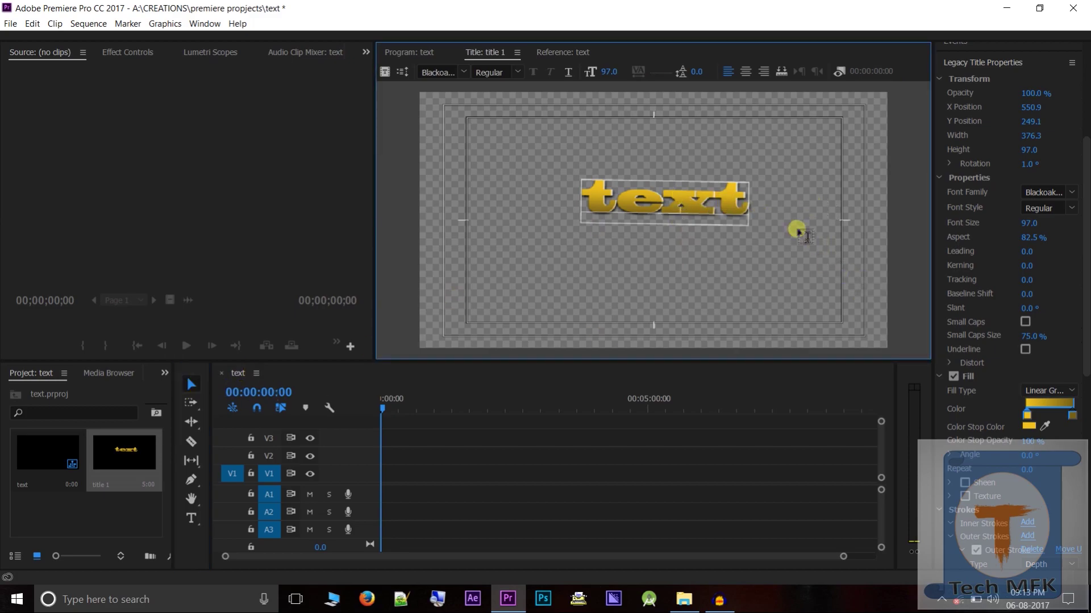
{"action": "left_click", "coordinate": [644, 201]}
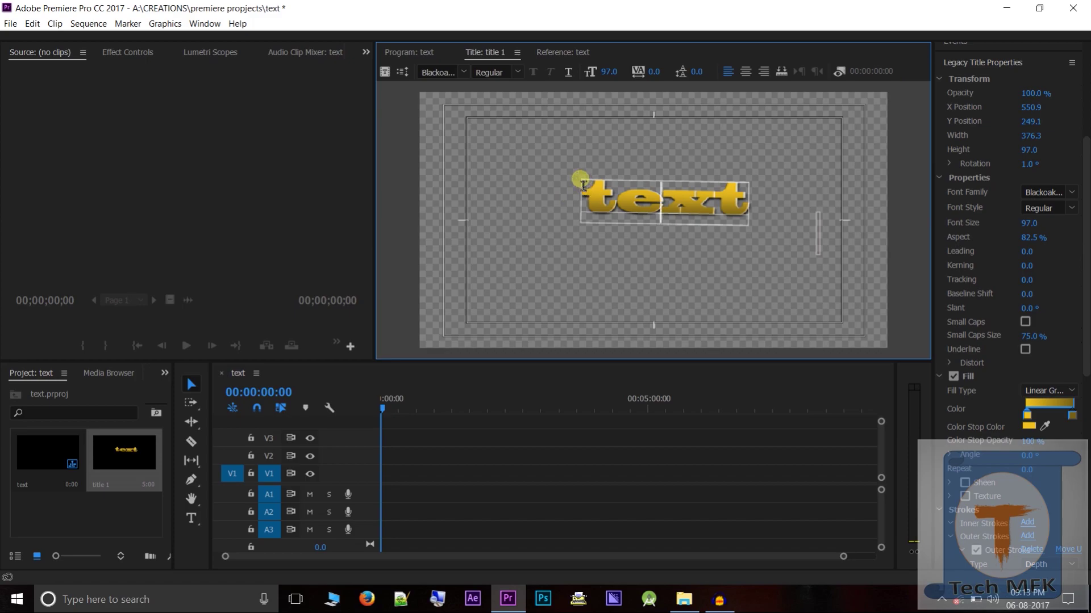
{"action": "left_click", "coordinate": [515, 142]}
{"action": "left_click", "coordinate": [596, 213]}
{"action": "left_click", "coordinate": [191, 385]}
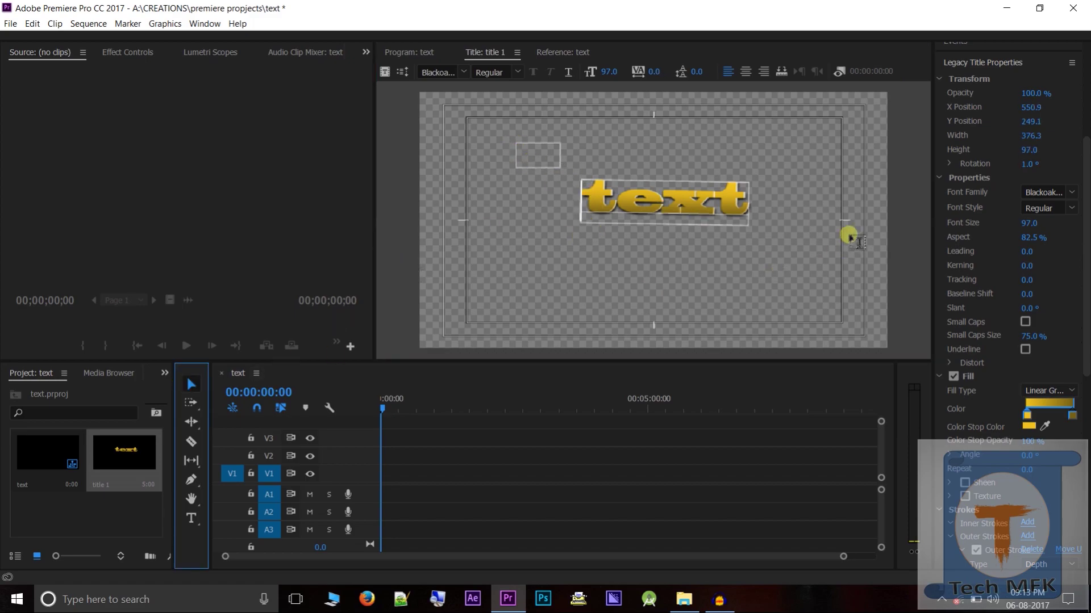
- Place the text cursor at the end of the word and set aspect to 83.5%, leading to 33, kerning to 77 and tracking to 40
{"action": "left_click", "coordinate": [747, 218]}
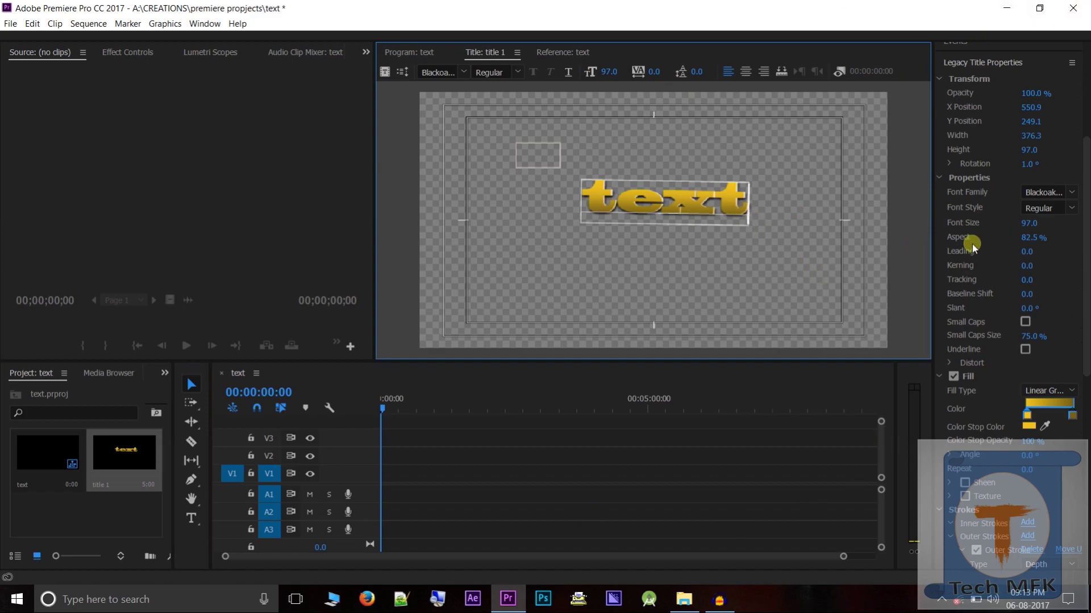
{"action": "mouse_move", "coordinate": [1048, 239]}
{"action": "left_mouse_down"}
{"action": "mouse_move", "coordinate": [1073, 239]}
{"action": "mouse_move", "coordinate": [1006, 236]}
{"action": "mouse_move", "coordinate": [1041, 235]}
{"action": "left_mouse_up"}
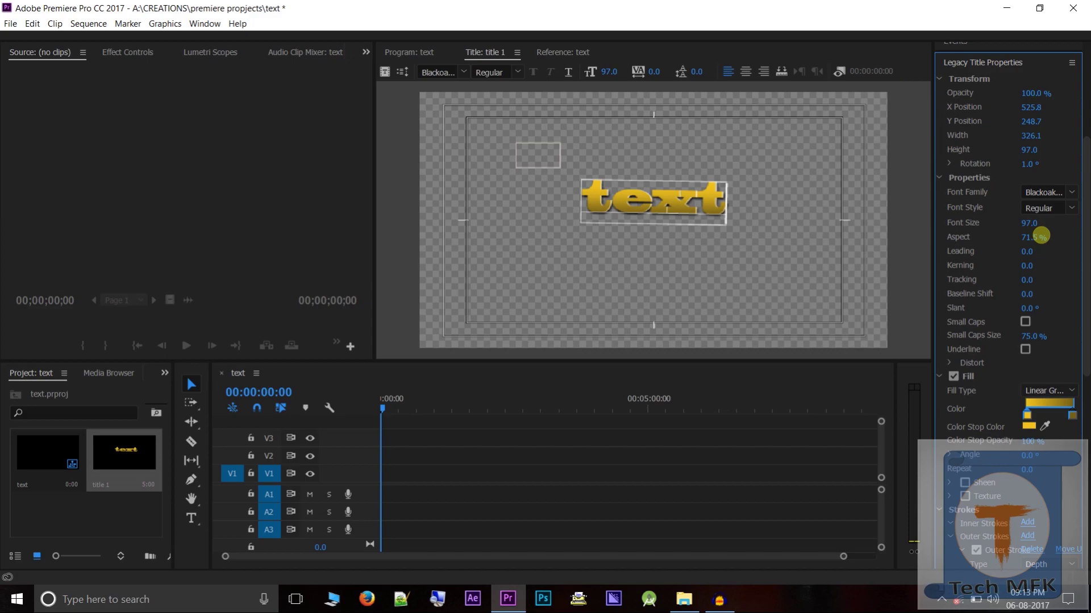
{"action": "left_click_drag", "start_coordinate": [1033, 236], "coordinate": [1040, 236]}
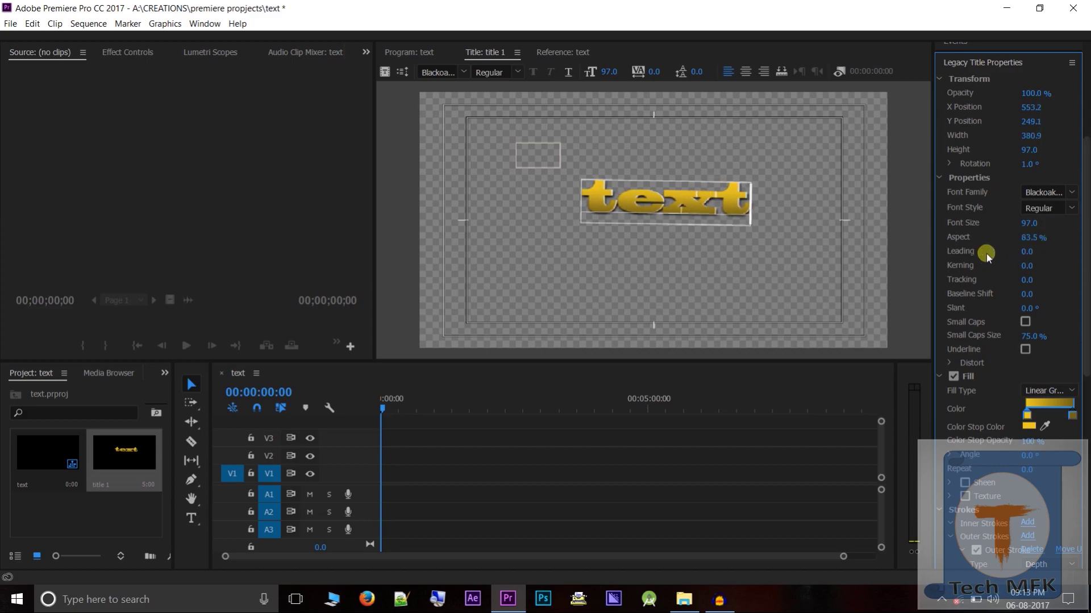
{"action": "left_click_drag", "start_coordinate": [1029, 253], "coordinate": [1085, 271]}
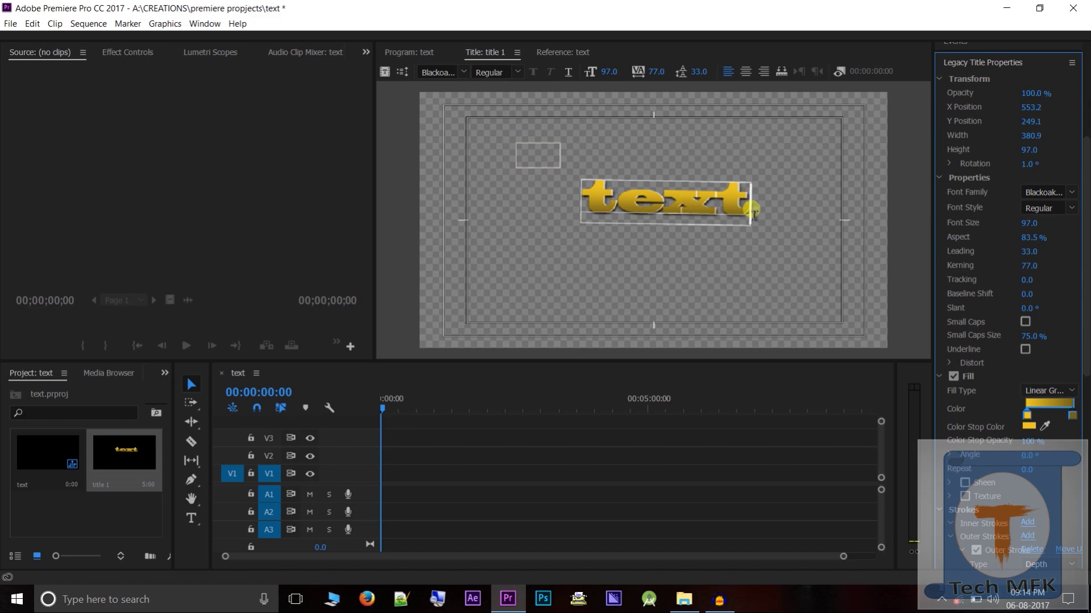
{"action": "left_click_drag", "start_coordinate": [1026, 280], "coordinate": [1003, 319]}
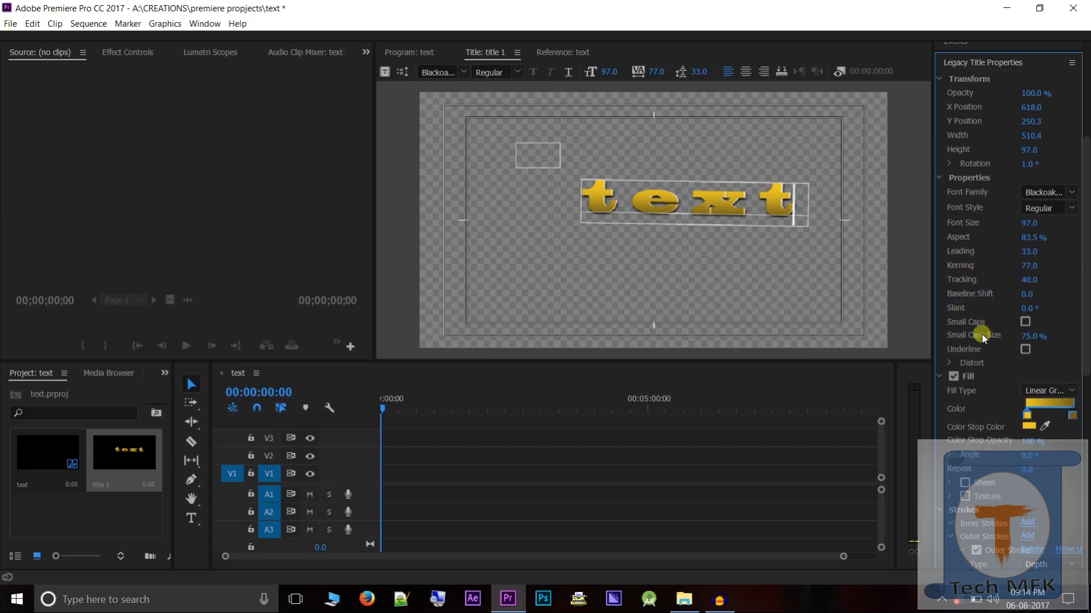
- Turn the underline of the word "text" on and back off
{"action": "scroll", "coordinate": [982, 334], "scroll_direction": "down", "scroll_amount": 2}
{"action": "left_click", "coordinate": [1026, 298]}
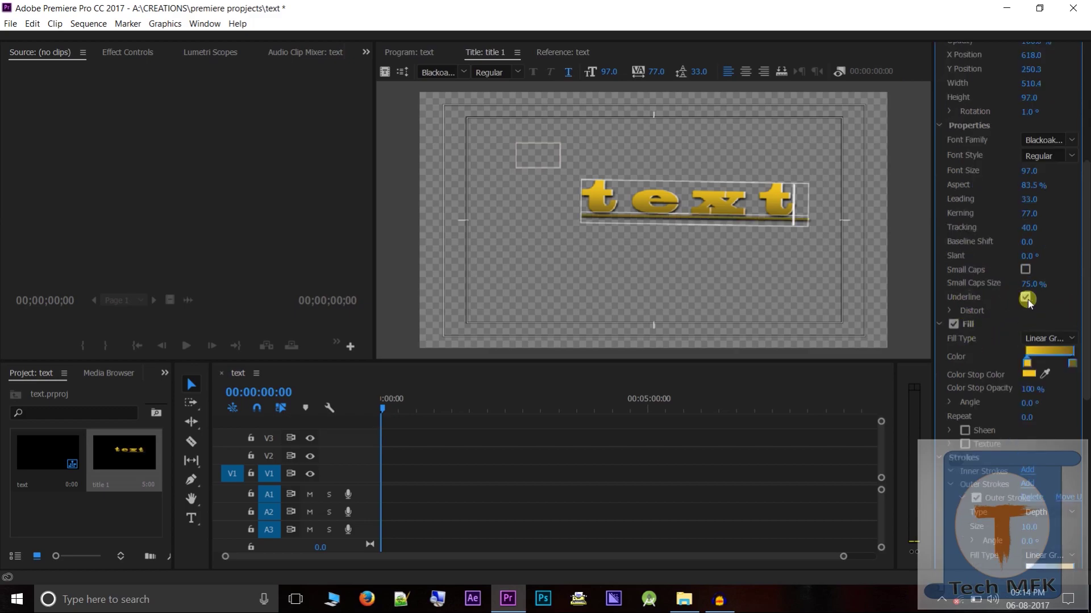
{"action": "left_click", "coordinate": [1027, 298]}
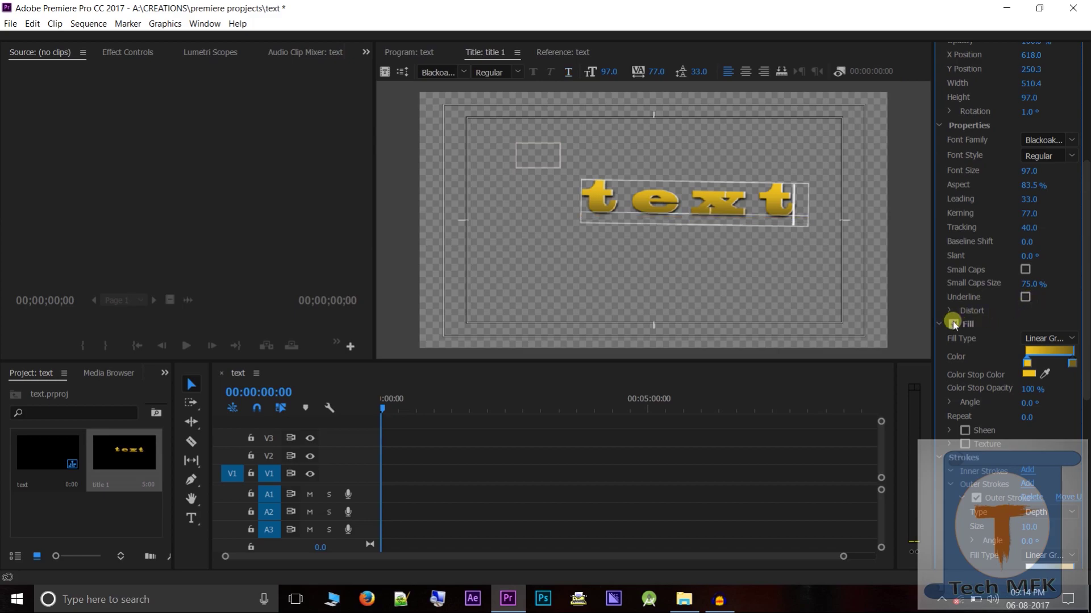
- Change the first color stop of the word's linear gradient fill from gold to magenta
{"action": "scroll", "coordinate": [988, 319], "scroll_direction": "down", "scroll_amount": 4}
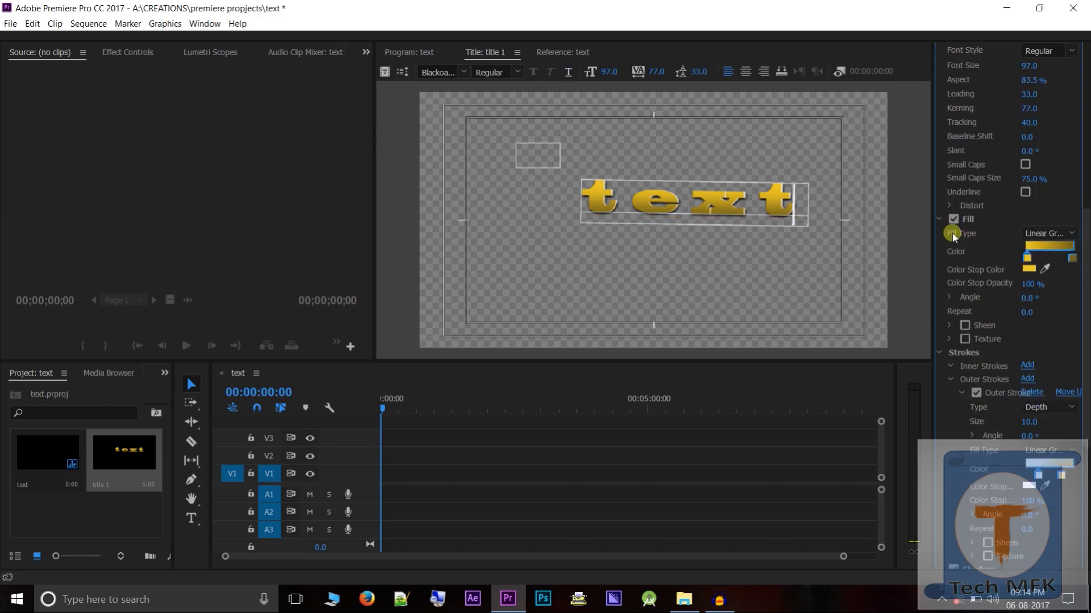
{"action": "left_click", "coordinate": [1041, 235]}
{"action": "left_click", "coordinate": [1040, 235]}
{"action": "double_click", "coordinate": [1035, 247]}
{"action": "left_click", "coordinate": [437, 396]}
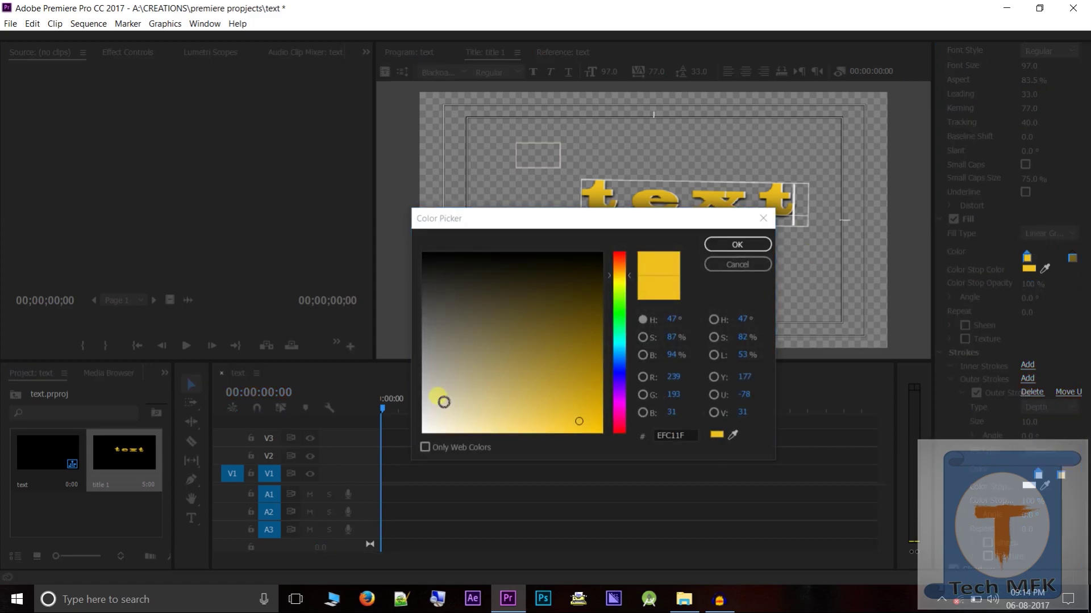
{"action": "left_click", "coordinate": [489, 366]}
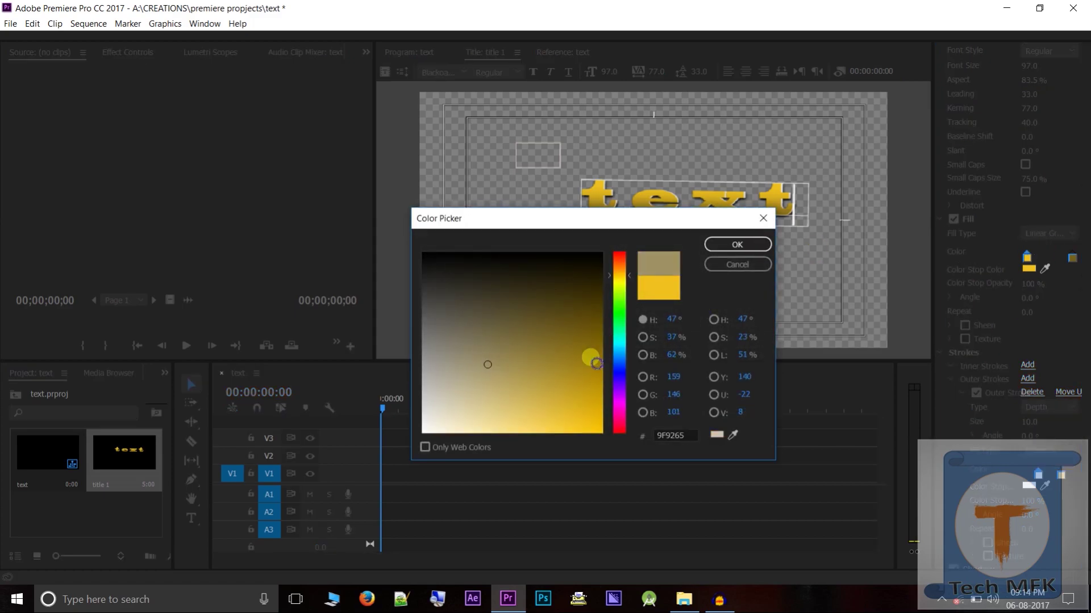
{"action": "left_click", "coordinate": [621, 400]}
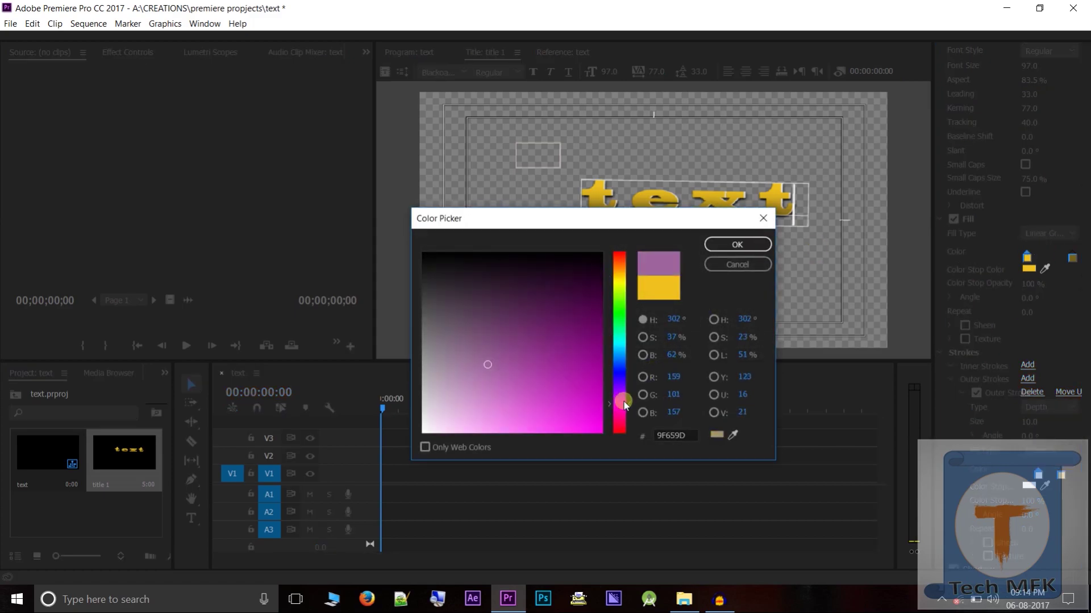
{"action": "left_click", "coordinate": [577, 398]}
{"action": "left_click", "coordinate": [736, 250]}
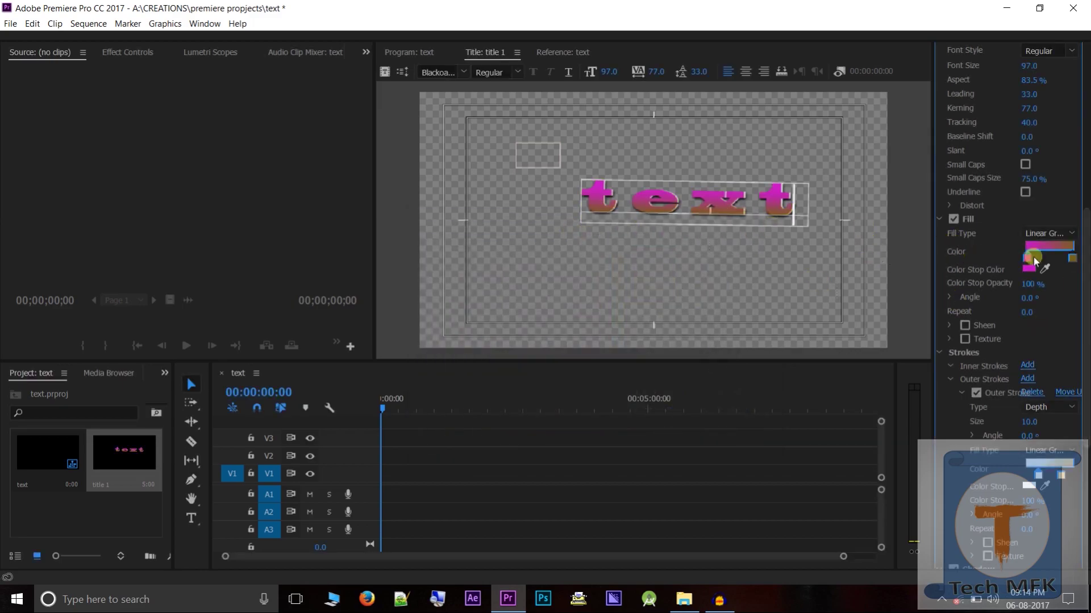
- Try a Solid fill on the word and set its fill type to Ghost
{"action": "left_click", "coordinate": [1039, 233]}
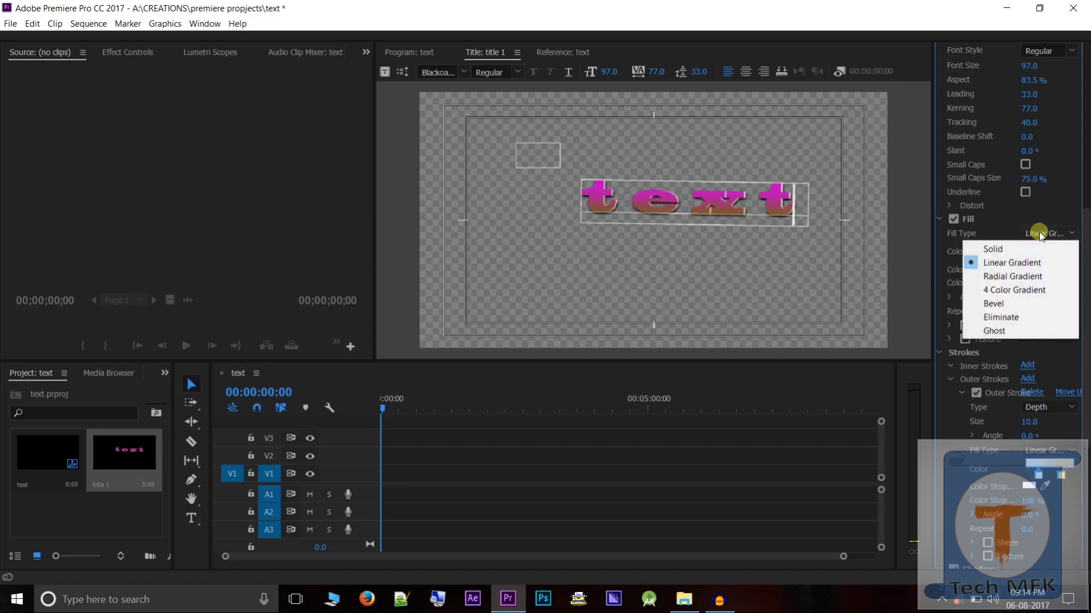
{"action": "left_click", "coordinate": [999, 250]}
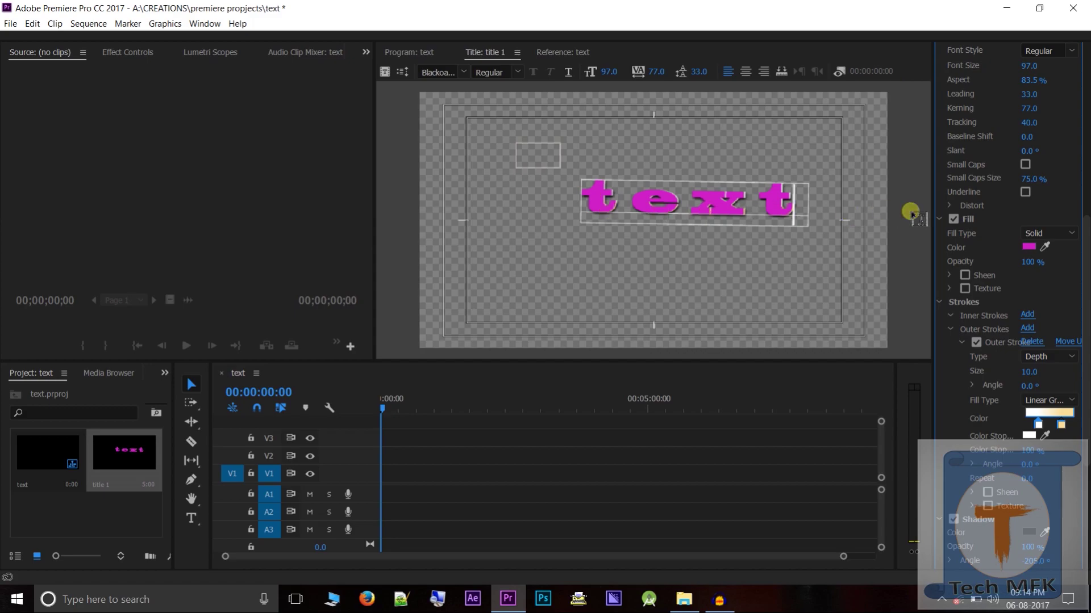
{"action": "left_click", "coordinate": [1024, 233]}
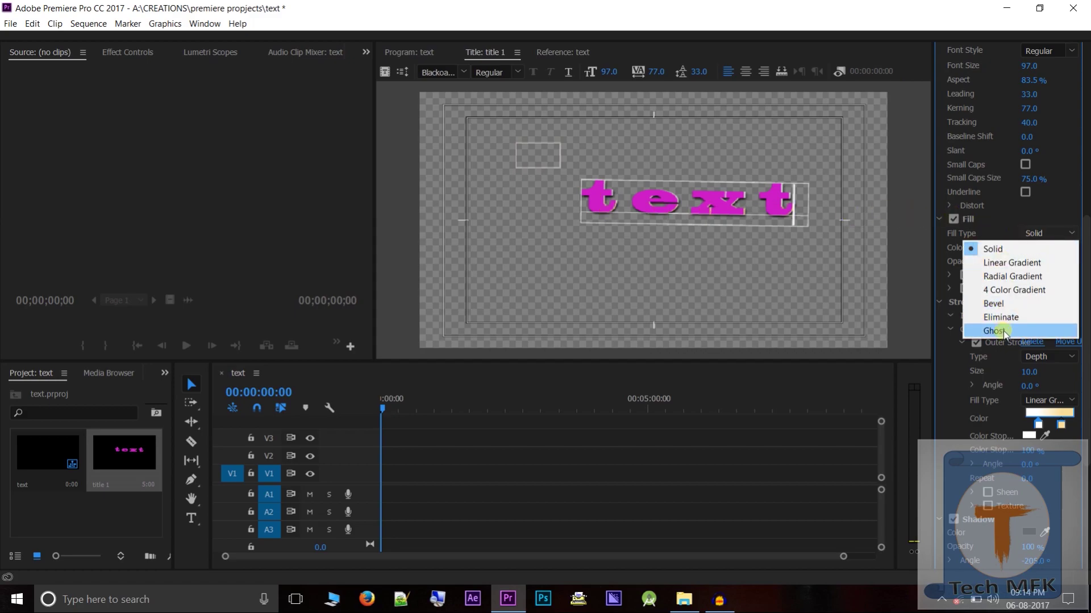
{"action": "left_click", "coordinate": [1003, 332]}
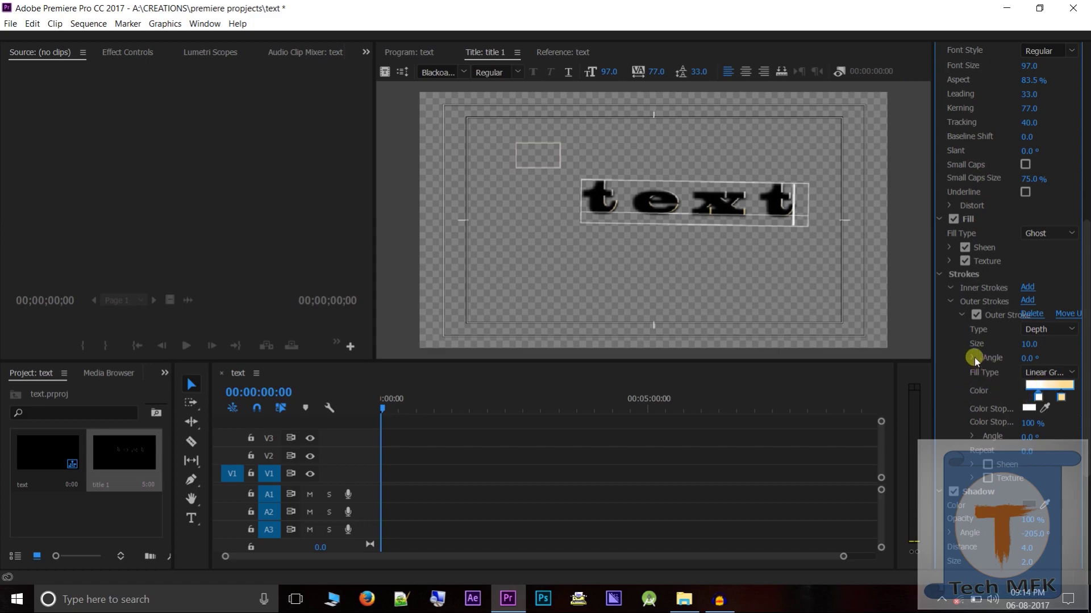
- Keep the shadow color black with 100% opacity and set the shadow's angle to -10°
{"action": "scroll", "coordinate": [973, 418], "scroll_direction": "down", "scroll_amount": 3}
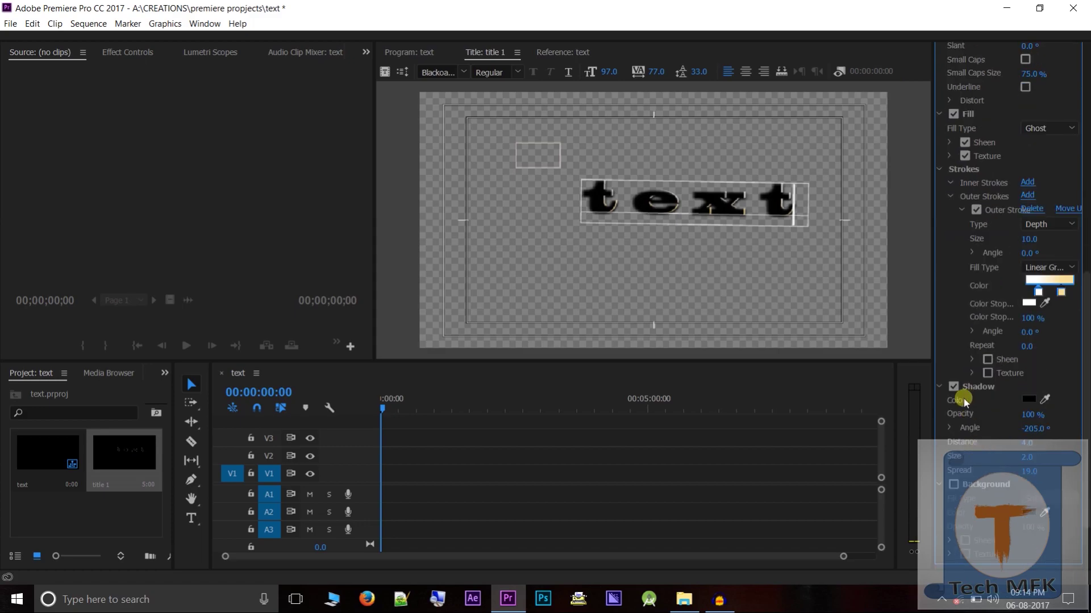
{"action": "left_click", "coordinate": [1024, 398]}
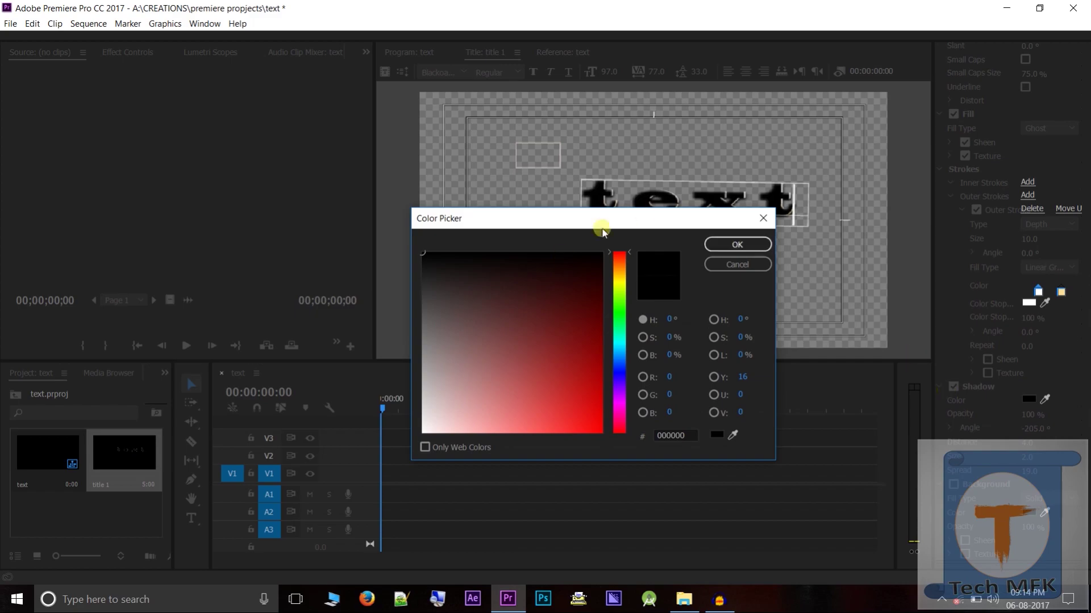
{"action": "left_click", "coordinate": [618, 296]}
{"action": "left_click", "coordinate": [737, 244]}
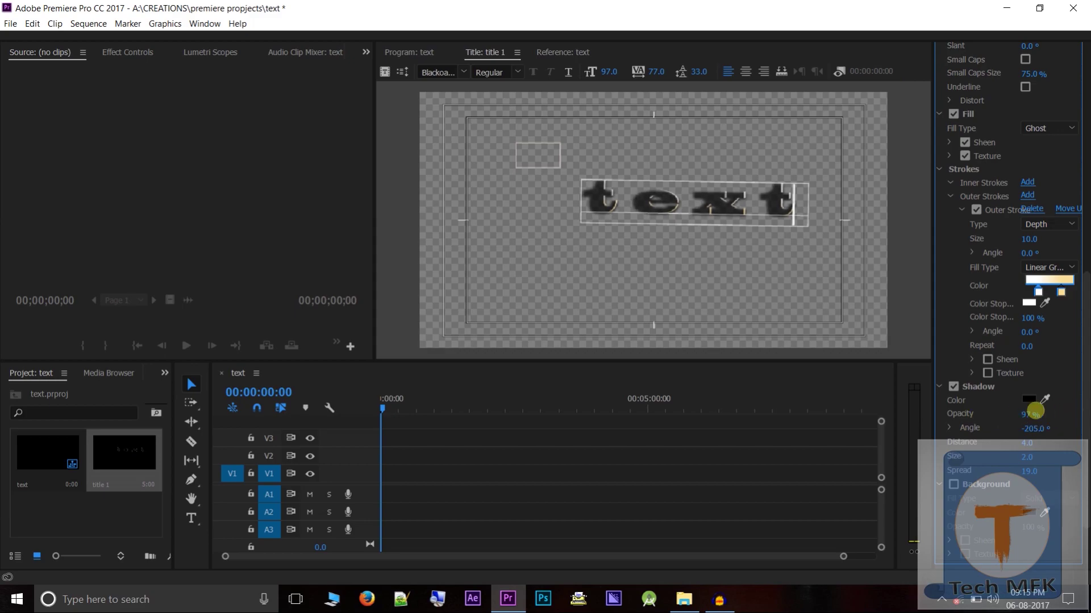
{"action": "left_click_drag", "start_coordinate": [1040, 428], "coordinate": [973, 487]}
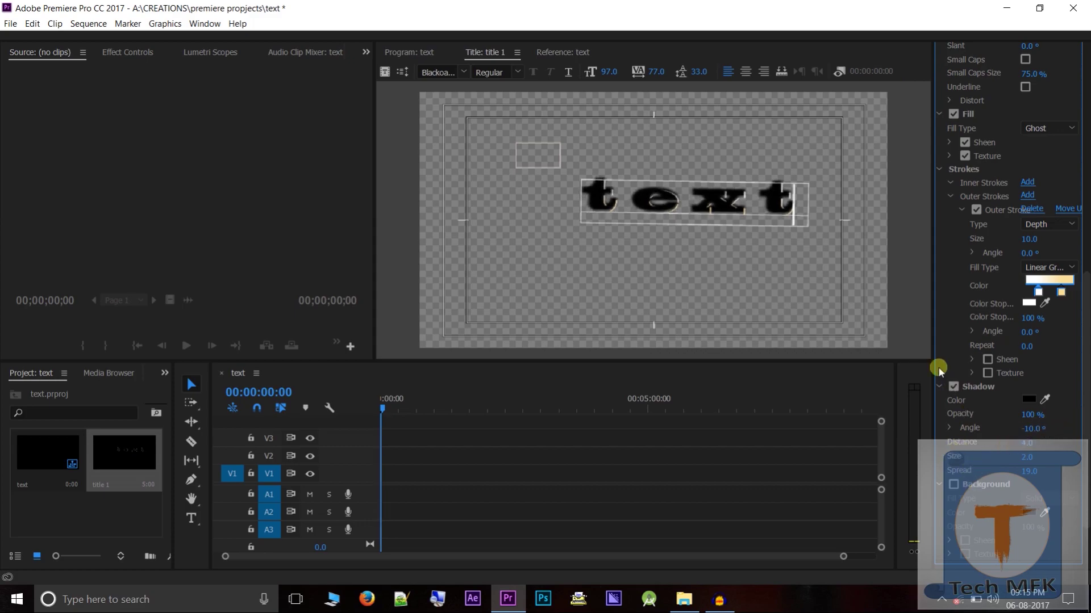
- Turn on the title background with a Solid fill and set its color to DBCDCD
{"action": "left_click", "coordinate": [953, 484]}
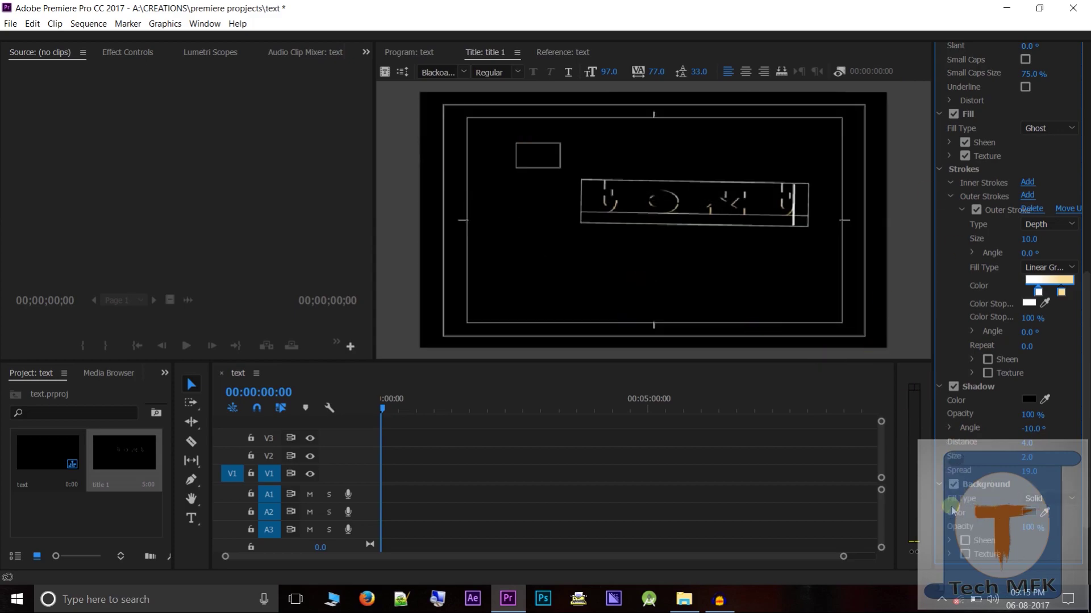
{"action": "left_click", "coordinate": [954, 487]}
{"action": "left_click", "coordinate": [954, 487]}
{"action": "left_click", "coordinate": [1033, 498]}
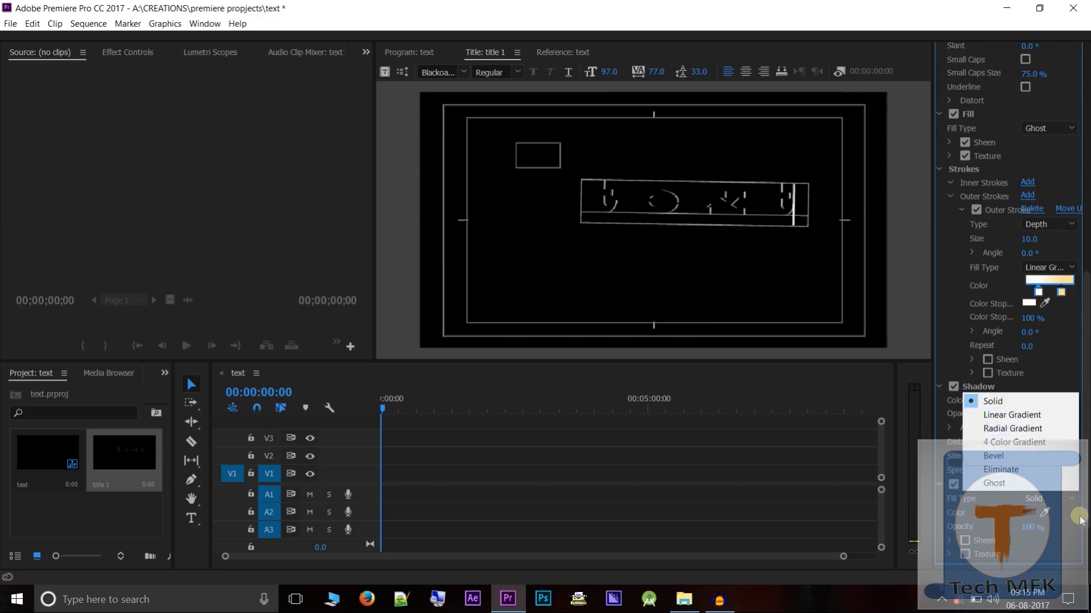
{"action": "left_click", "coordinate": [1058, 529]}
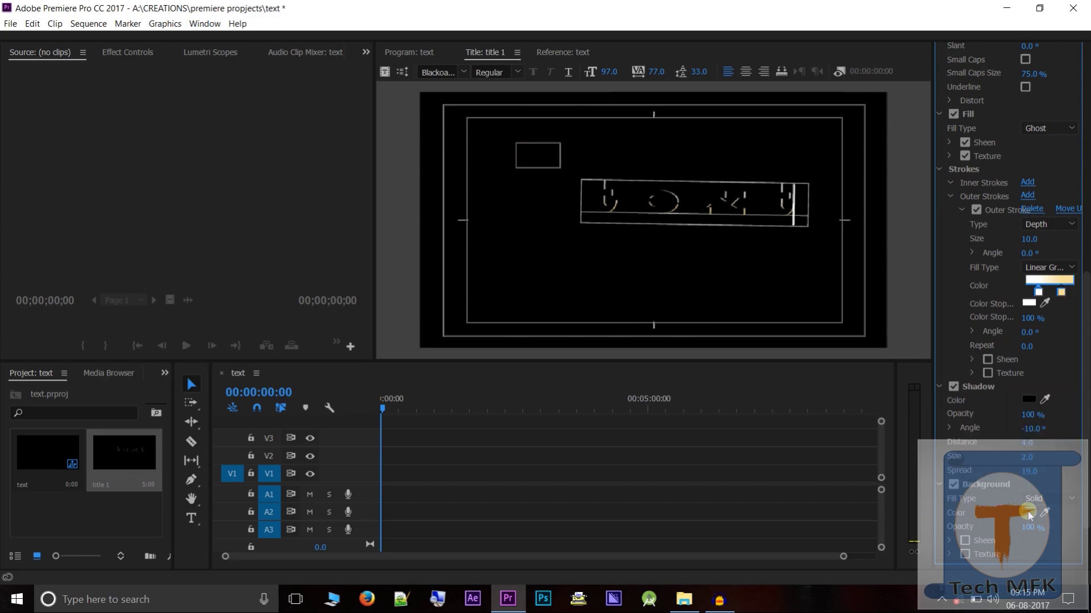
{"action": "left_click", "coordinate": [1027, 512]}
{"action": "left_click", "coordinate": [450, 385]}
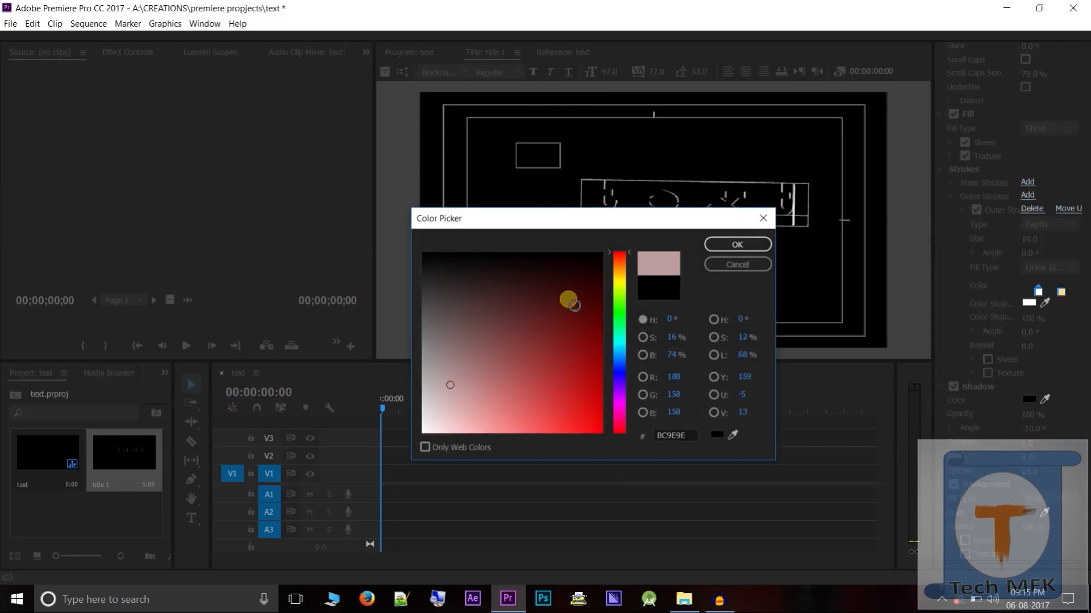
{"action": "left_click", "coordinate": [436, 409]}
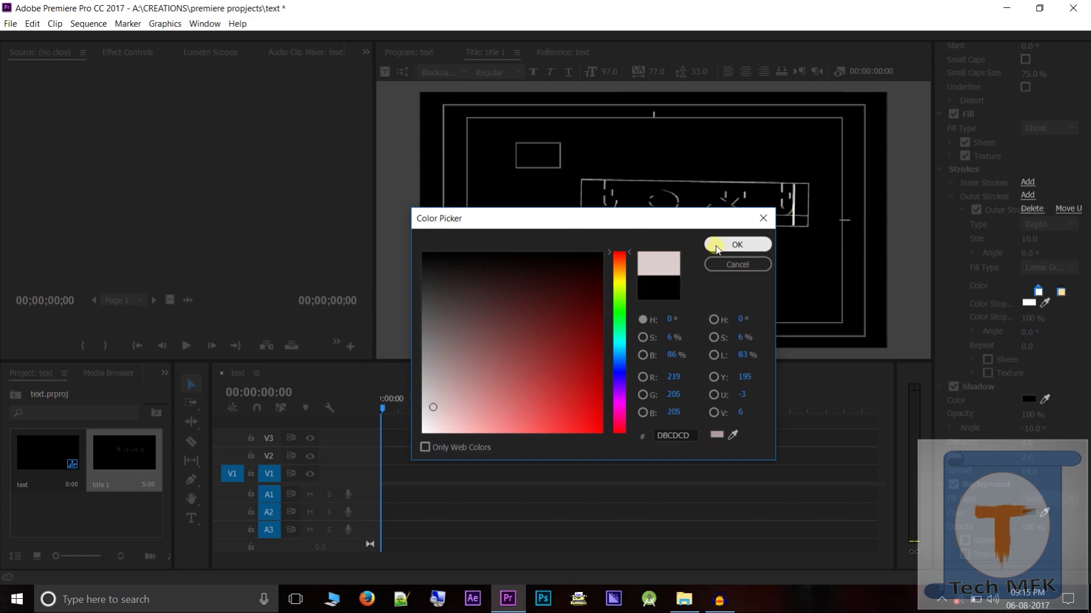
{"action": "left_click", "coordinate": [737, 244]}
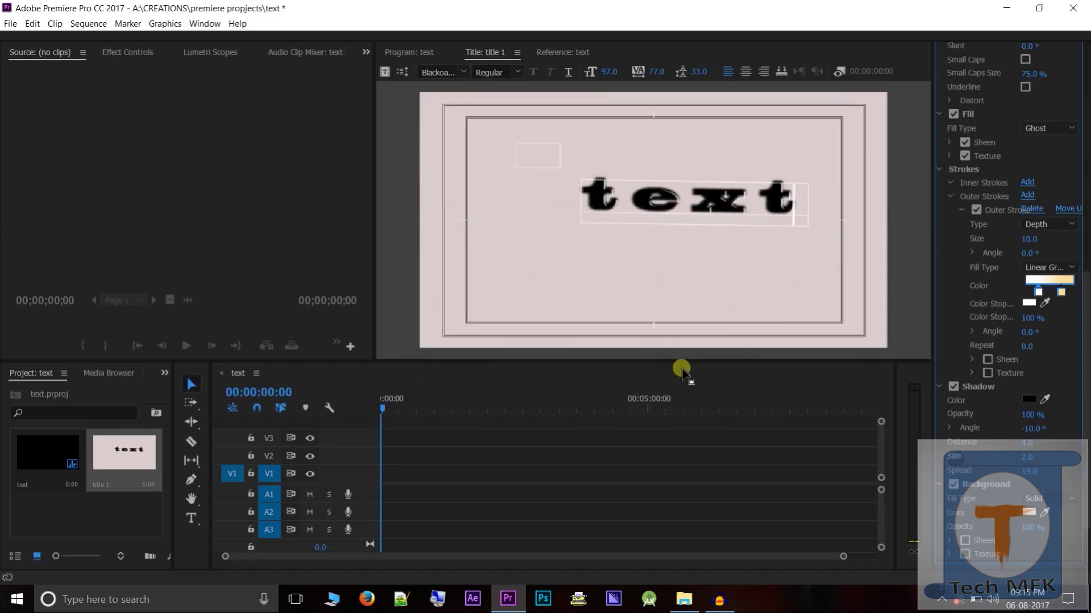
- Examine the legacy title styles, properties, tools and actions, as well as the timecode display
{"action": "scroll", "coordinate": [983, 538], "scroll_direction": "down", "scroll_amount": 3}
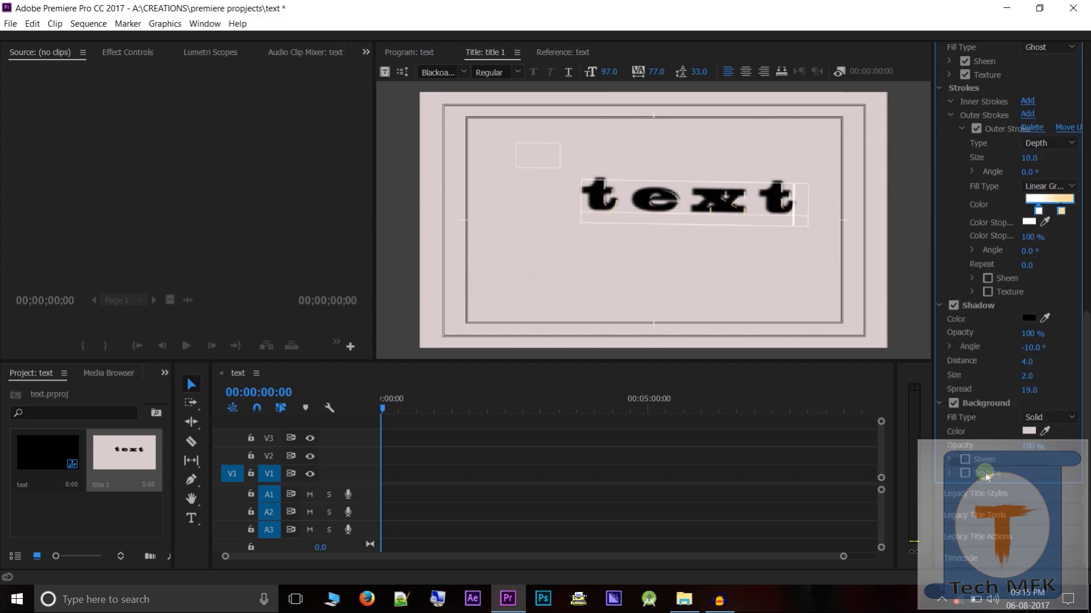
{"action": "left_click", "coordinate": [981, 493]}
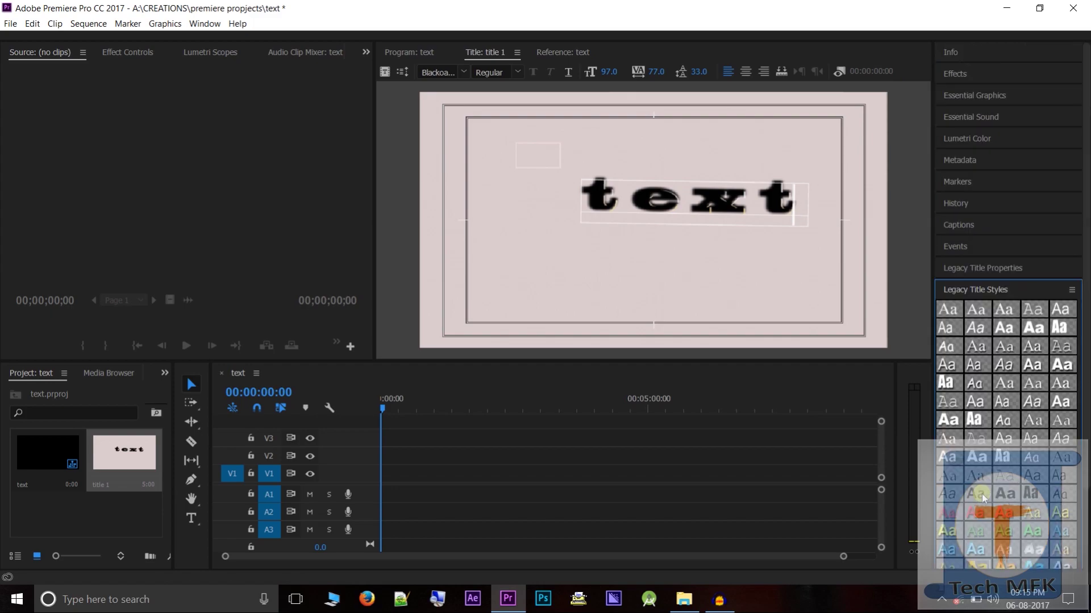
{"action": "left_click", "coordinate": [949, 270]}
{"action": "scroll", "coordinate": [985, 328], "scroll_direction": "down", "scroll_amount": 20}
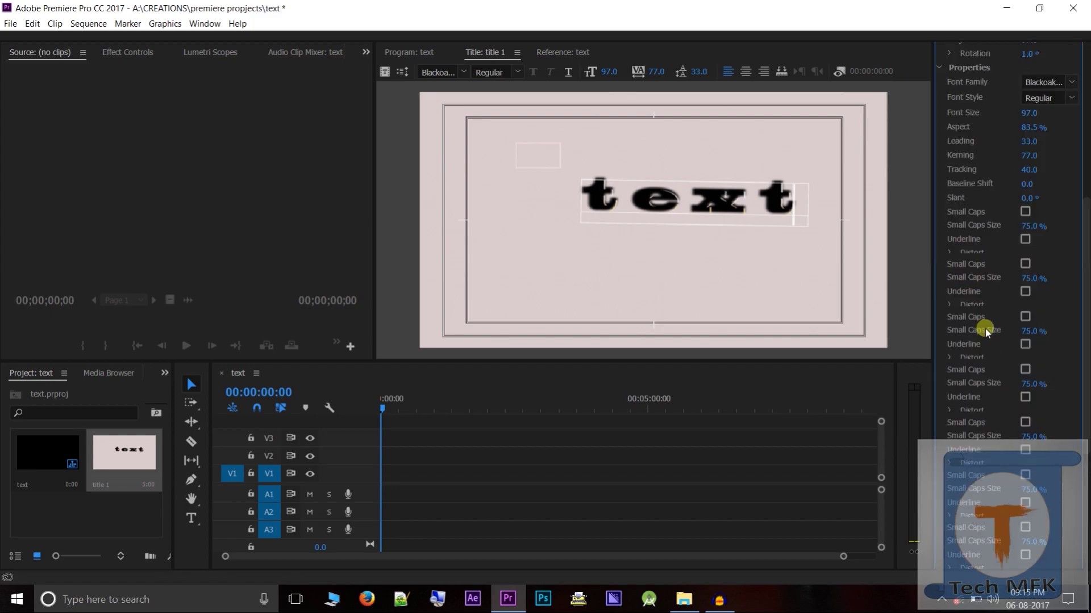
{"action": "left_click", "coordinate": [998, 517]}
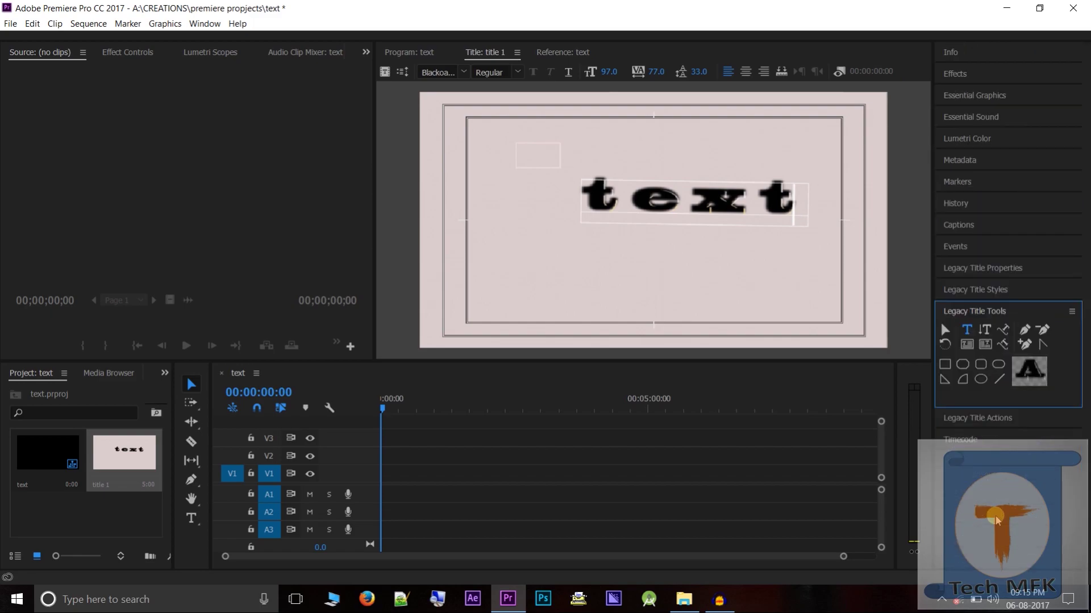
{"action": "left_click", "coordinate": [1072, 311]}
{"action": "left_click", "coordinate": [1072, 311]}
{"action": "left_click", "coordinate": [1072, 311]}
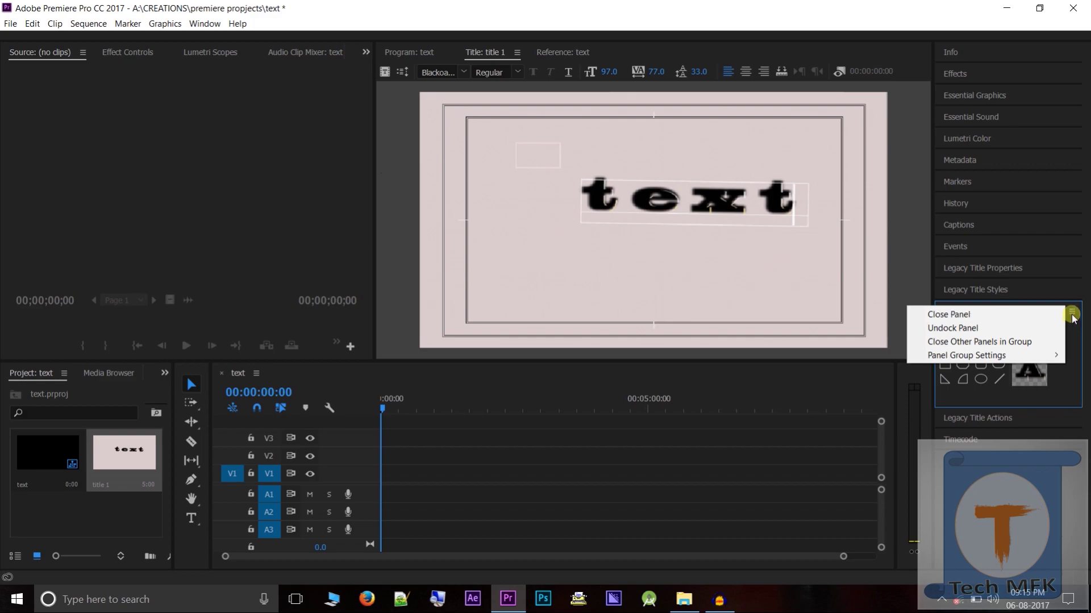
{"action": "left_click", "coordinate": [1024, 433]}
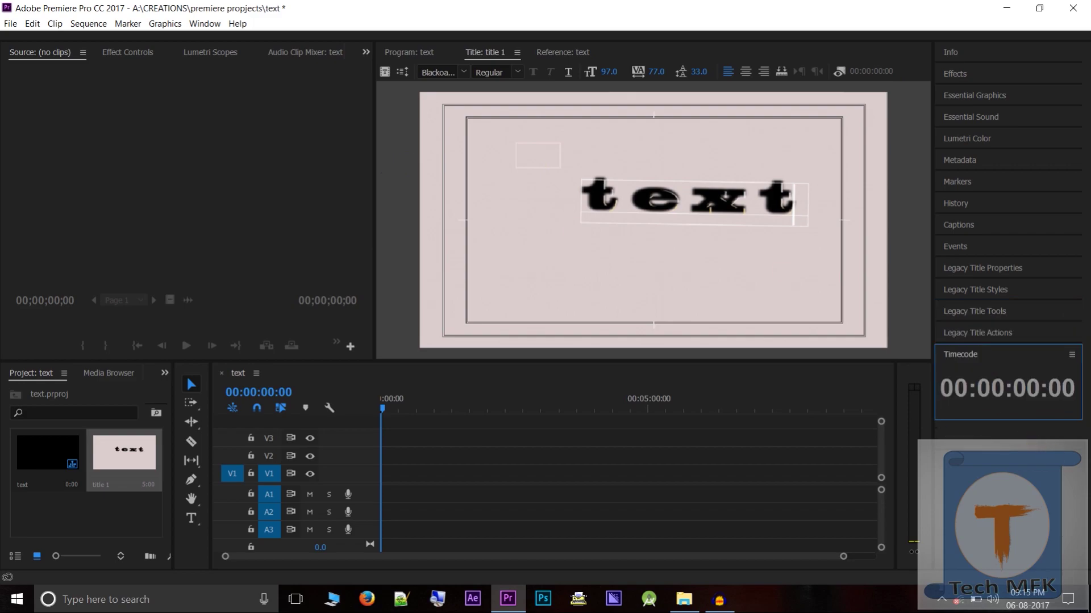
{"action": "left_click", "coordinate": [999, 333]}
- Enlarge the word "text" to a font size of 245.1 and rotate it level
{"action": "left_click", "coordinate": [986, 312]}
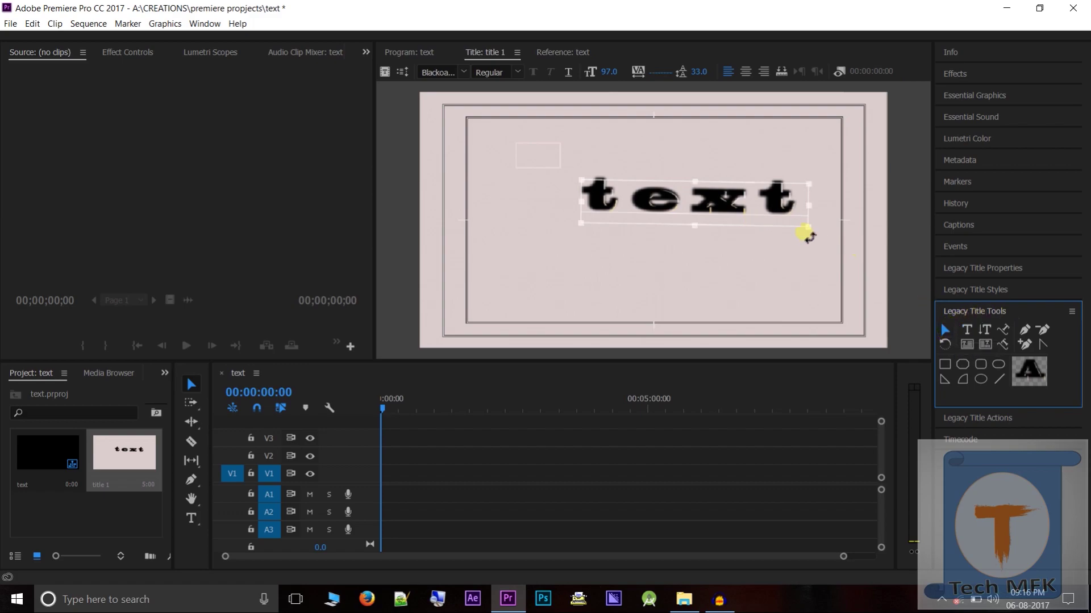
{"action": "left_click_drag", "start_coordinate": [809, 228], "coordinate": [845, 264]}
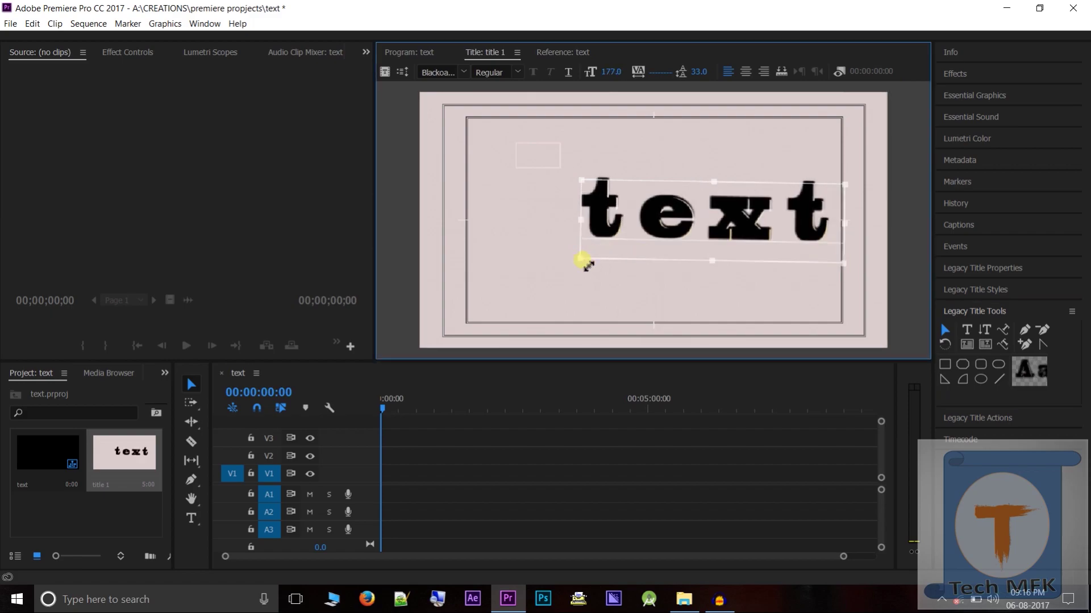
{"action": "left_click_drag", "start_coordinate": [573, 276], "coordinate": [513, 292]}
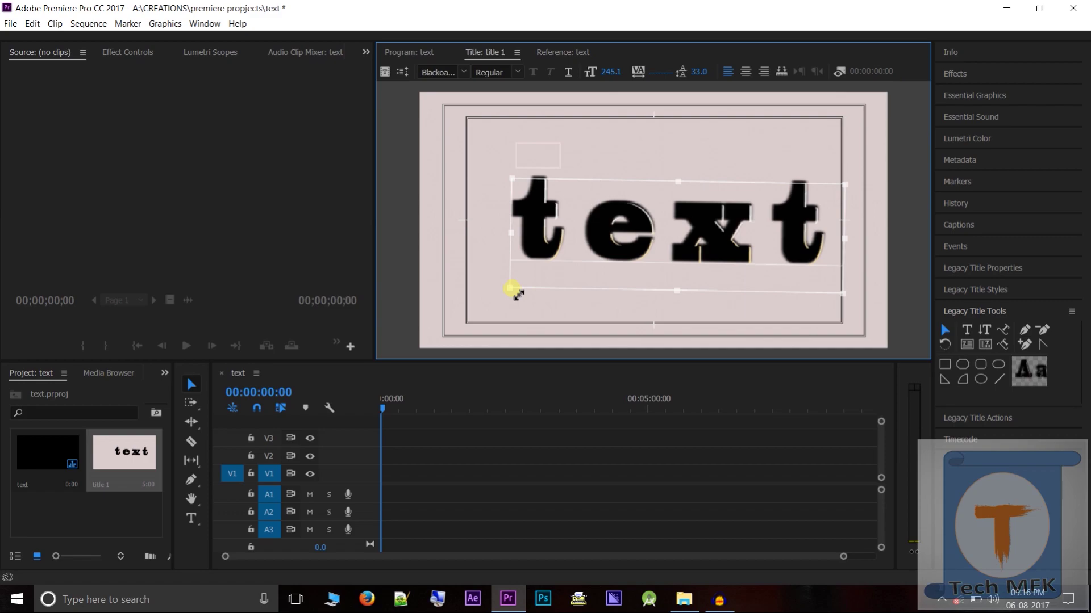
{"action": "mouse_move", "coordinate": [510, 178]}
{"action": "left_mouse_down"}
{"action": "mouse_move", "coordinate": [577, 154]}
{"action": "mouse_move", "coordinate": [603, 161]}
{"action": "mouse_move", "coordinate": [521, 163]}
{"action": "mouse_move", "coordinate": [543, 241]}
{"action": "mouse_move", "coordinate": [504, 175]}
{"action": "left_mouse_up"}
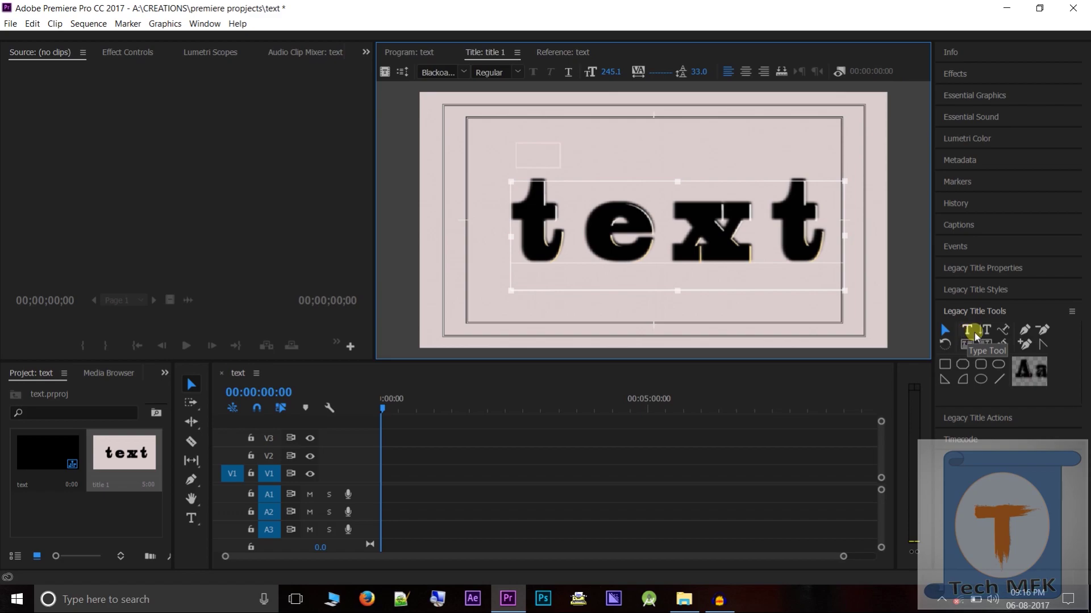
- Draw a curved Pen tool path over the word's middle letters and a tall rectangle over its final "t"
{"action": "left_click", "coordinate": [1029, 335]}
{"action": "mouse_move", "coordinate": [687, 232]}
{"action": "left_mouse_down"}
{"action": "mouse_move", "coordinate": [766, 282]}
{"action": "mouse_move", "coordinate": [673, 200]}
{"action": "mouse_move", "coordinate": [592, 182]}
{"action": "mouse_move", "coordinate": [737, 167]}
{"action": "left_mouse_up"}
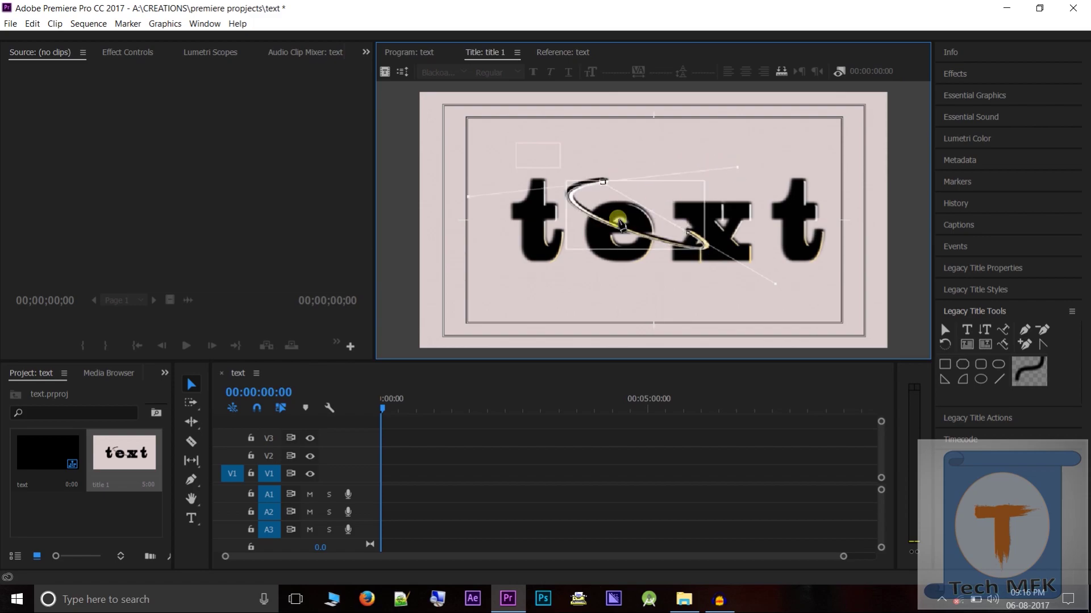
{"action": "left_click_drag", "start_coordinate": [685, 231], "coordinate": [639, 268]}
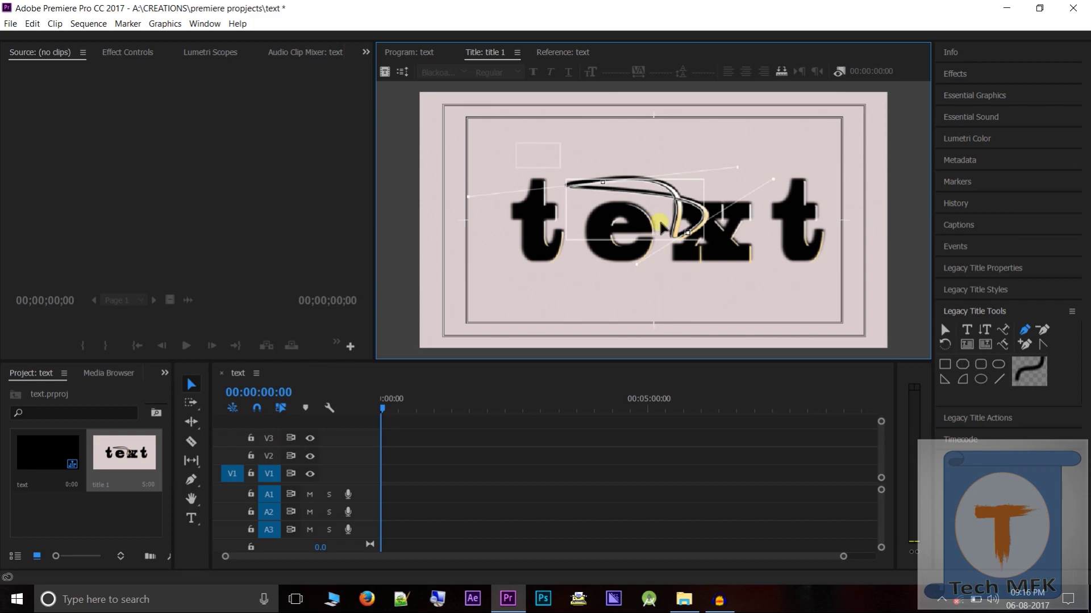
{"action": "left_click", "coordinate": [943, 365]}
{"action": "left_click_drag", "start_coordinate": [729, 151], "coordinate": [815, 261]}
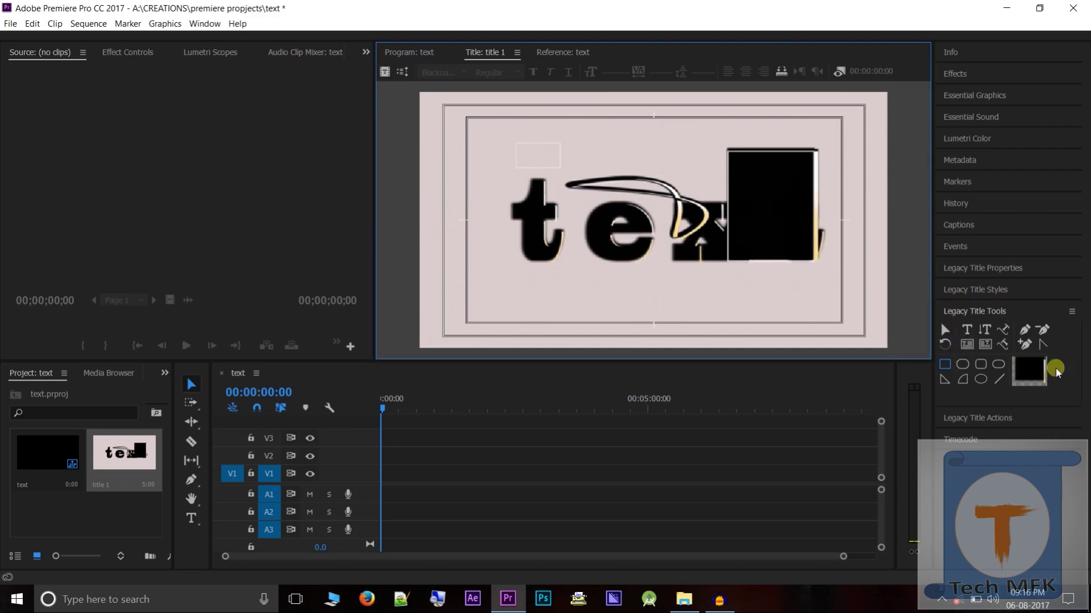
- Select all objects in the title and center them vertically and horizontally in the frame
{"action": "left_click", "coordinate": [953, 419]}
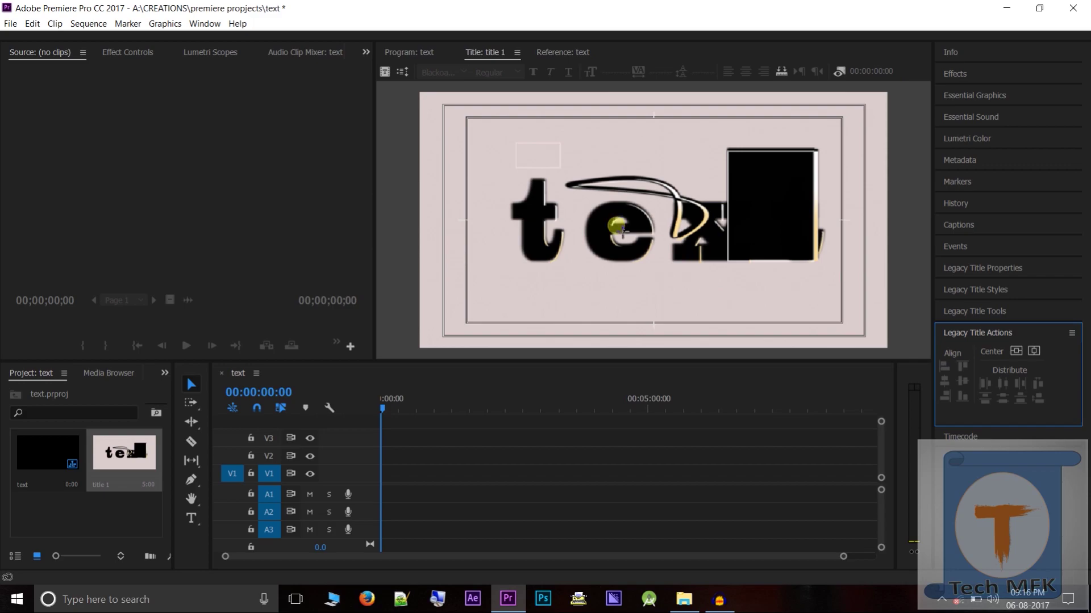
{"action": "left_click", "coordinate": [974, 312]}
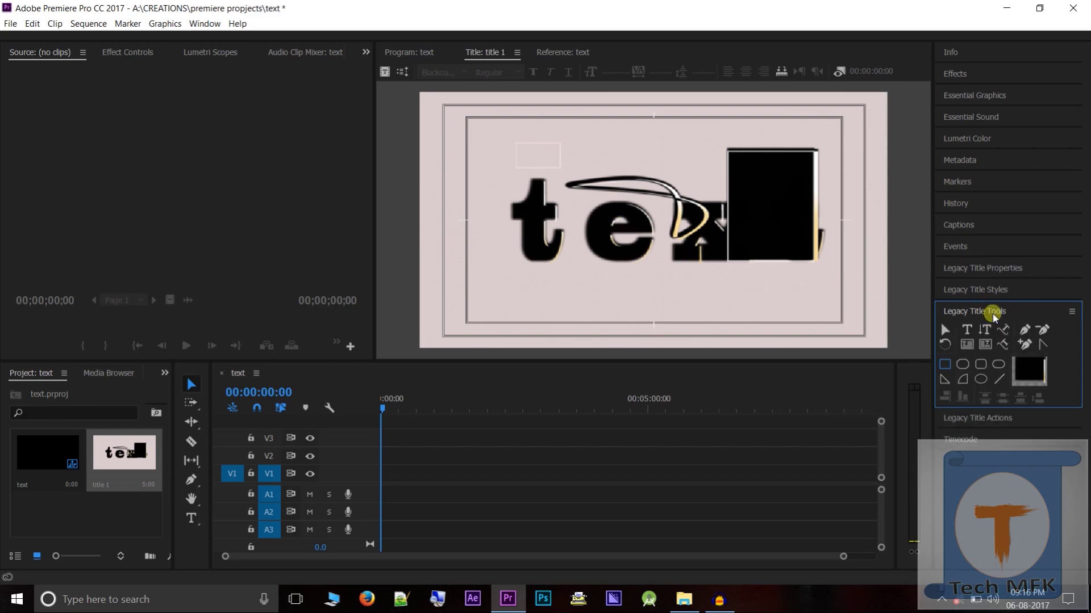
{"action": "left_click", "coordinate": [966, 330]}
{"action": "left_click", "coordinate": [622, 228]}
{"action": "left_click", "coordinate": [688, 233]}
{"action": "left_click", "coordinate": [662, 239]}
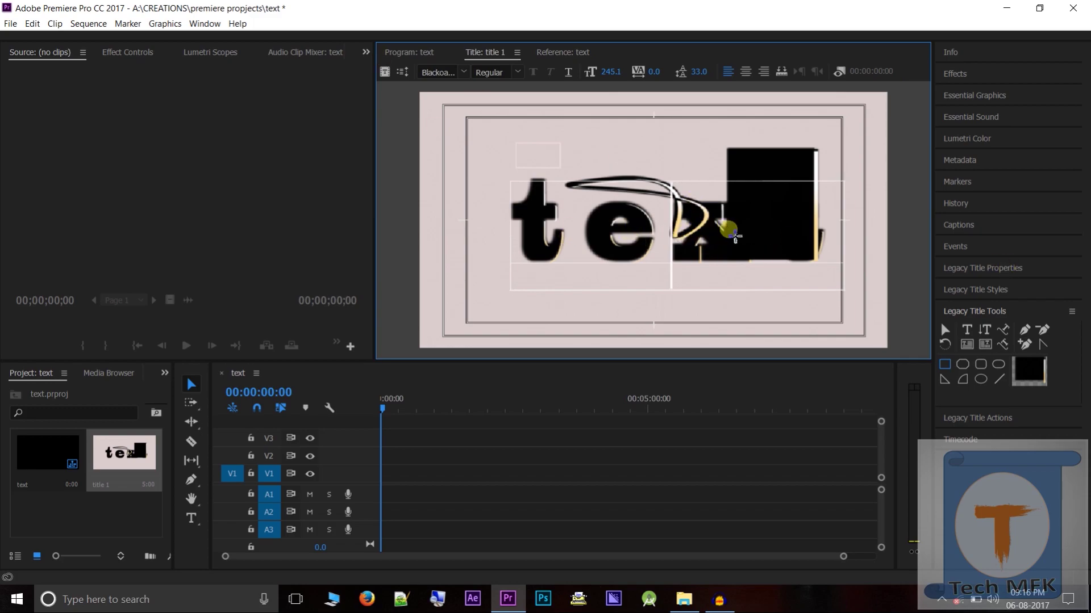
{"action": "left_click", "coordinate": [729, 230]}
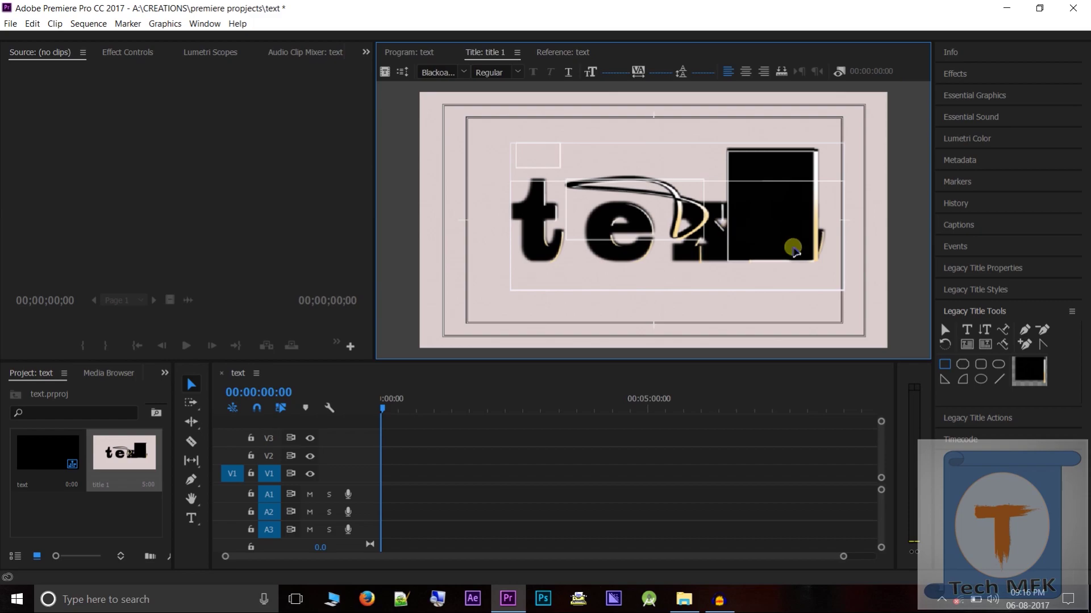
{"action": "left_click", "coordinate": [969, 418]}
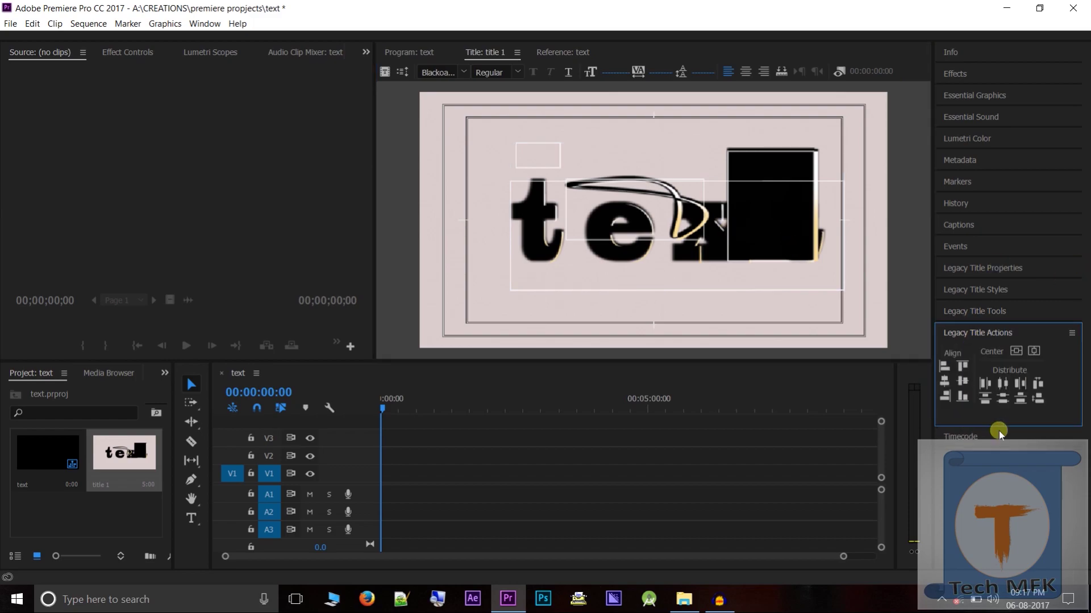
{"action": "left_click", "coordinate": [1014, 351]}
{"action": "left_click", "coordinate": [1033, 352]}
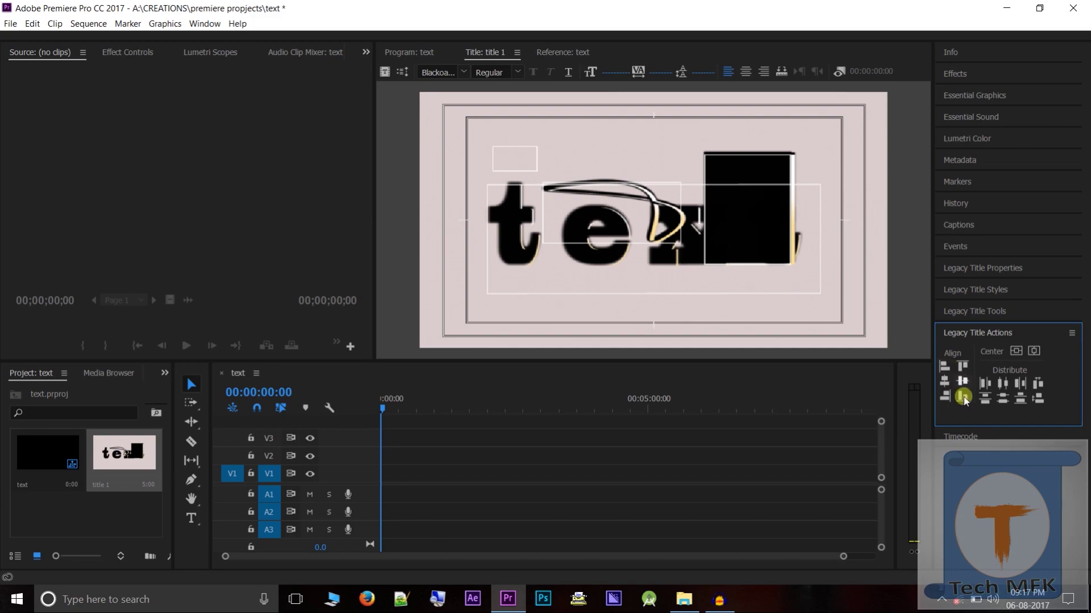
{"action": "left_click", "coordinate": [1000, 439]}
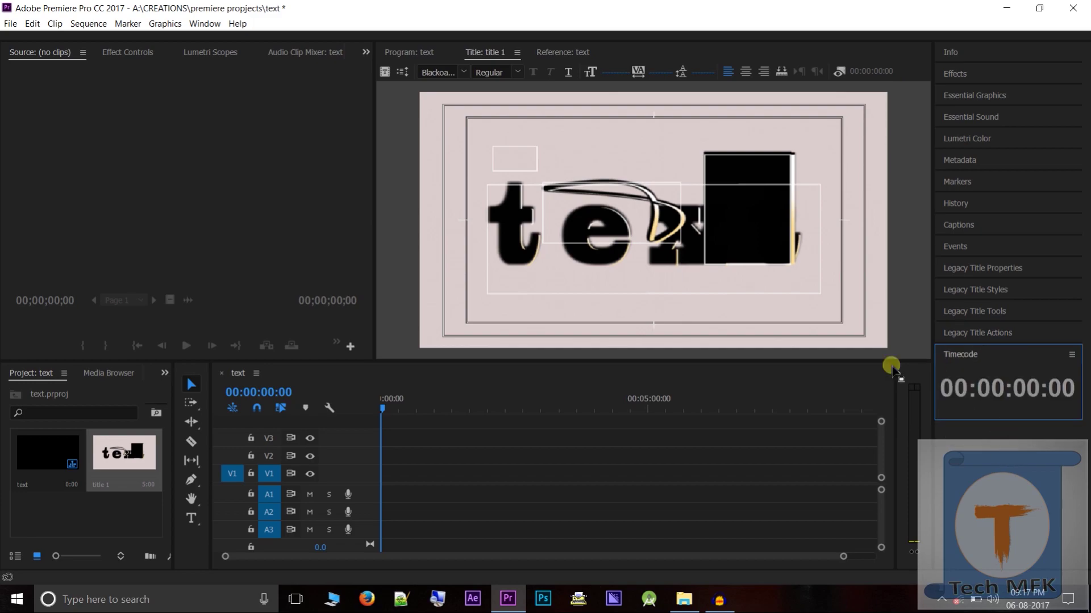